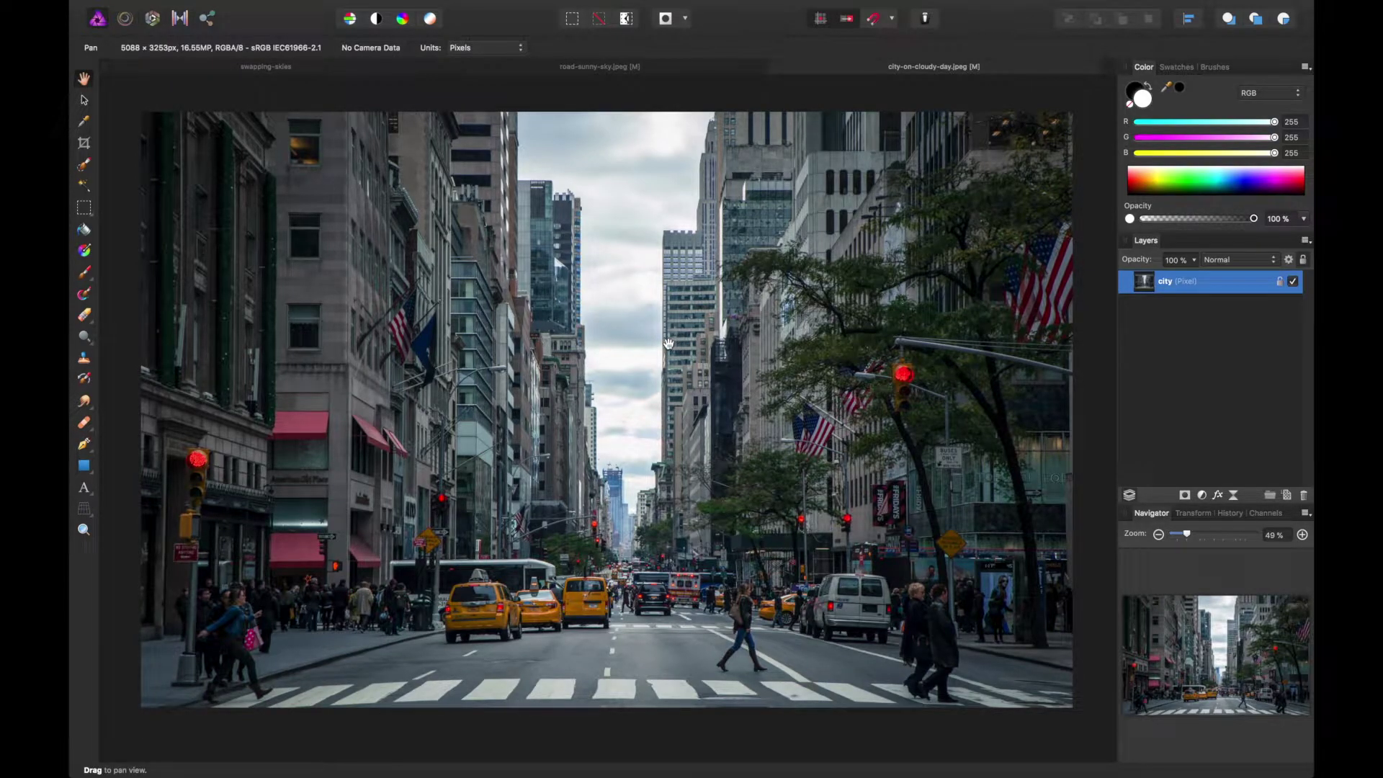
Look over the finished sky-replacement composite and the sunny road photo for reference
click(401, 70)
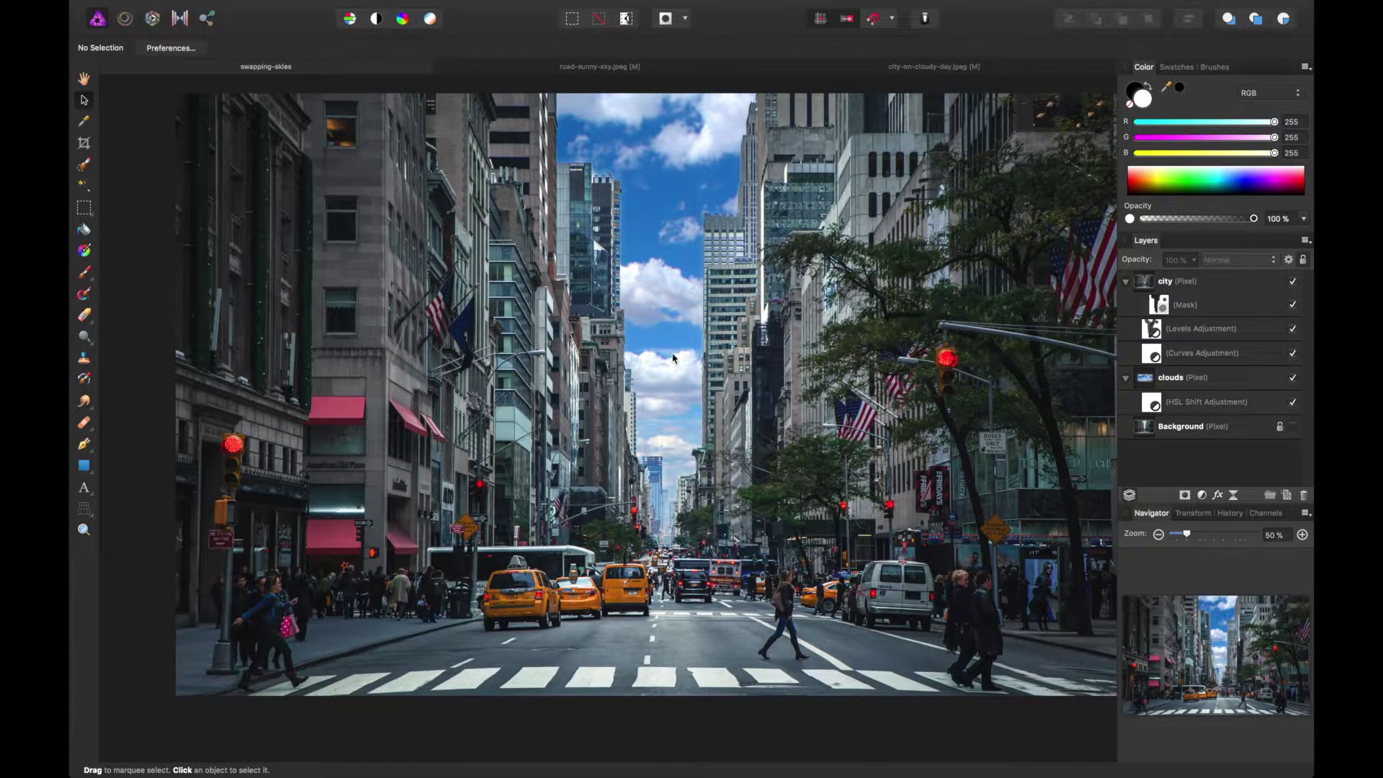
drag(724, 338, 679, 358)
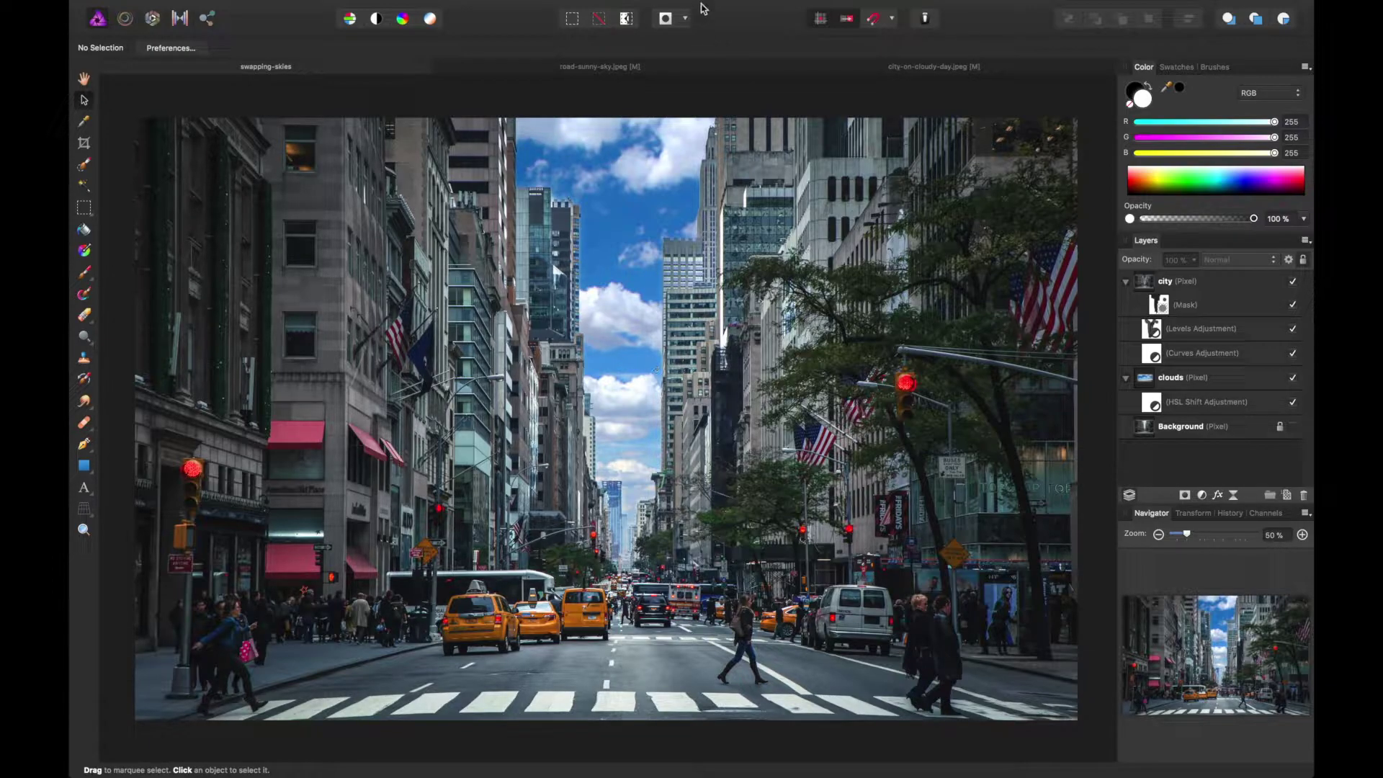
click(854, 70)
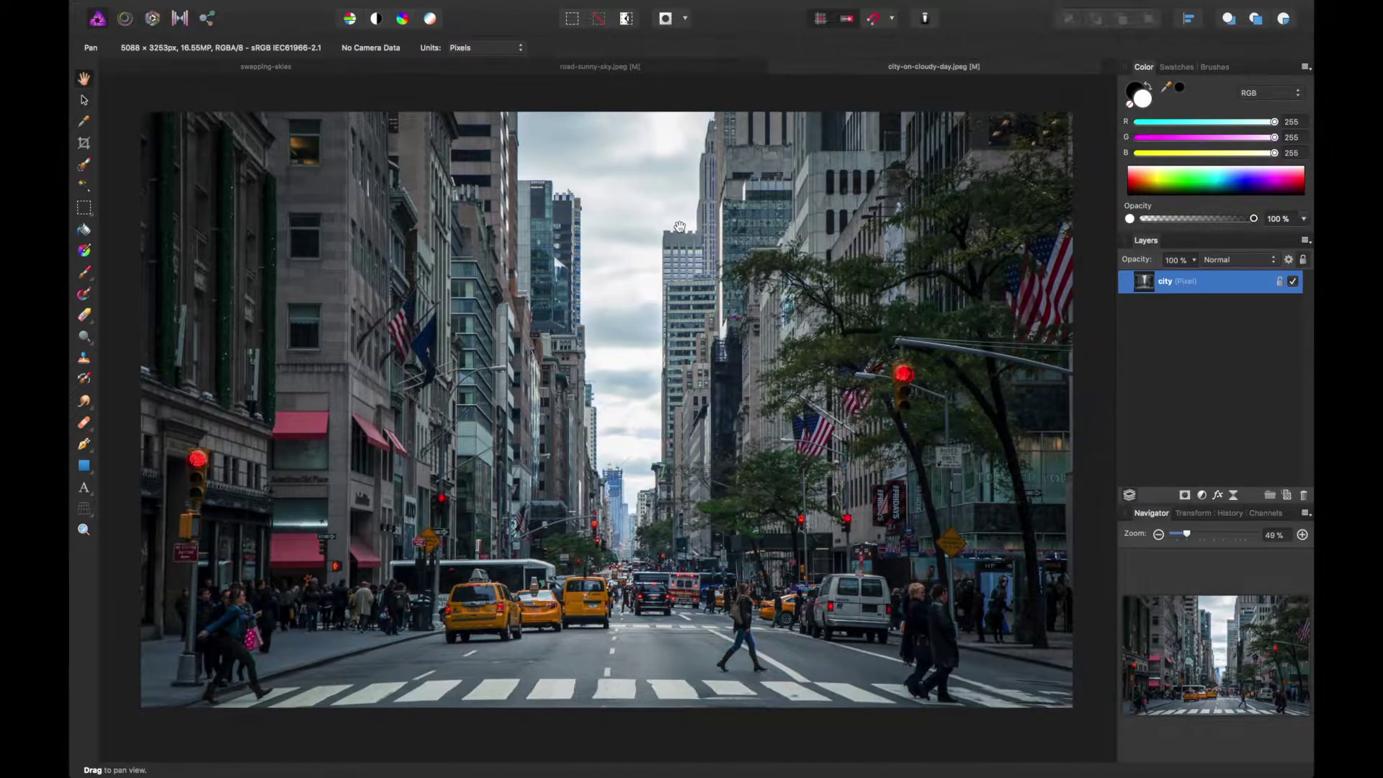
scroll(679, 227, up, 2)
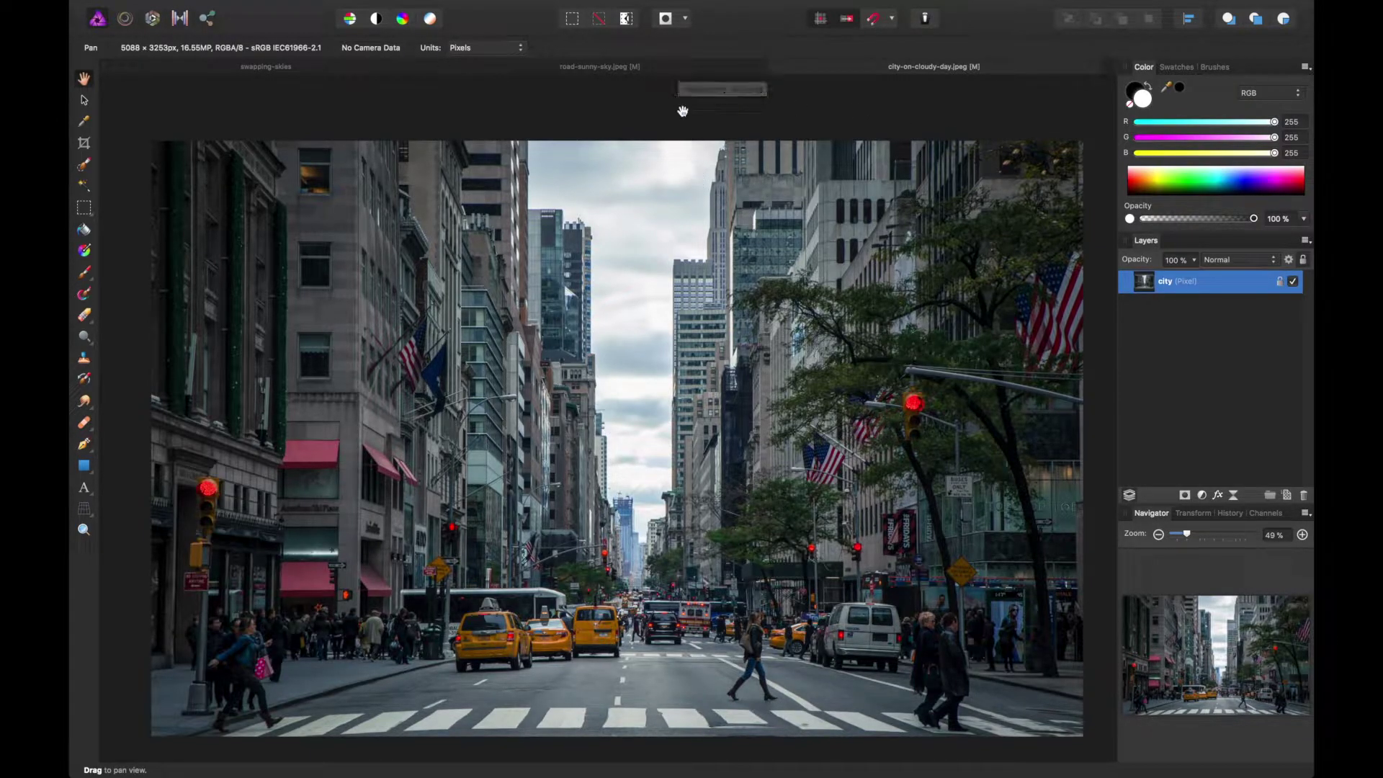
click(682, 72)
key(m)
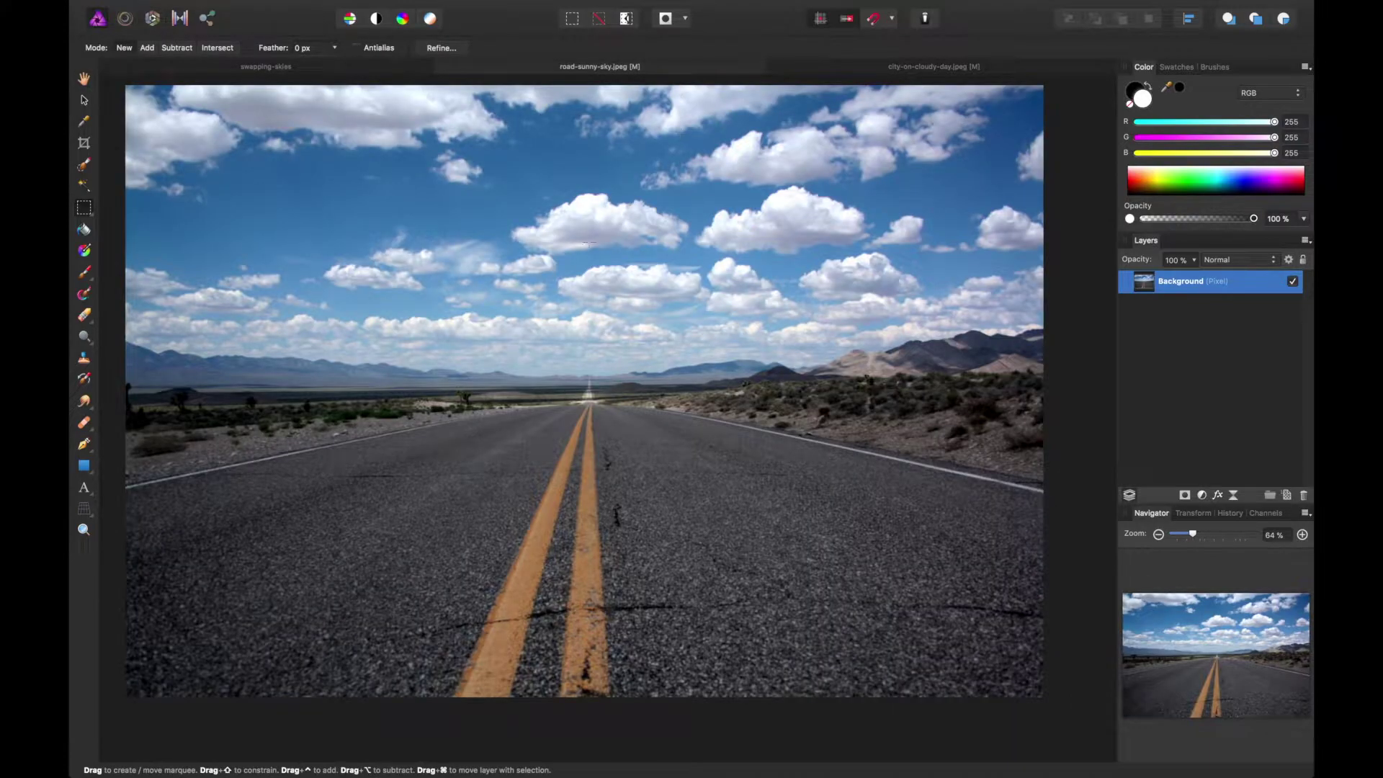
Back in the city photo, duplicate the city layer with Cmd+J and view at 100%
click(987, 66)
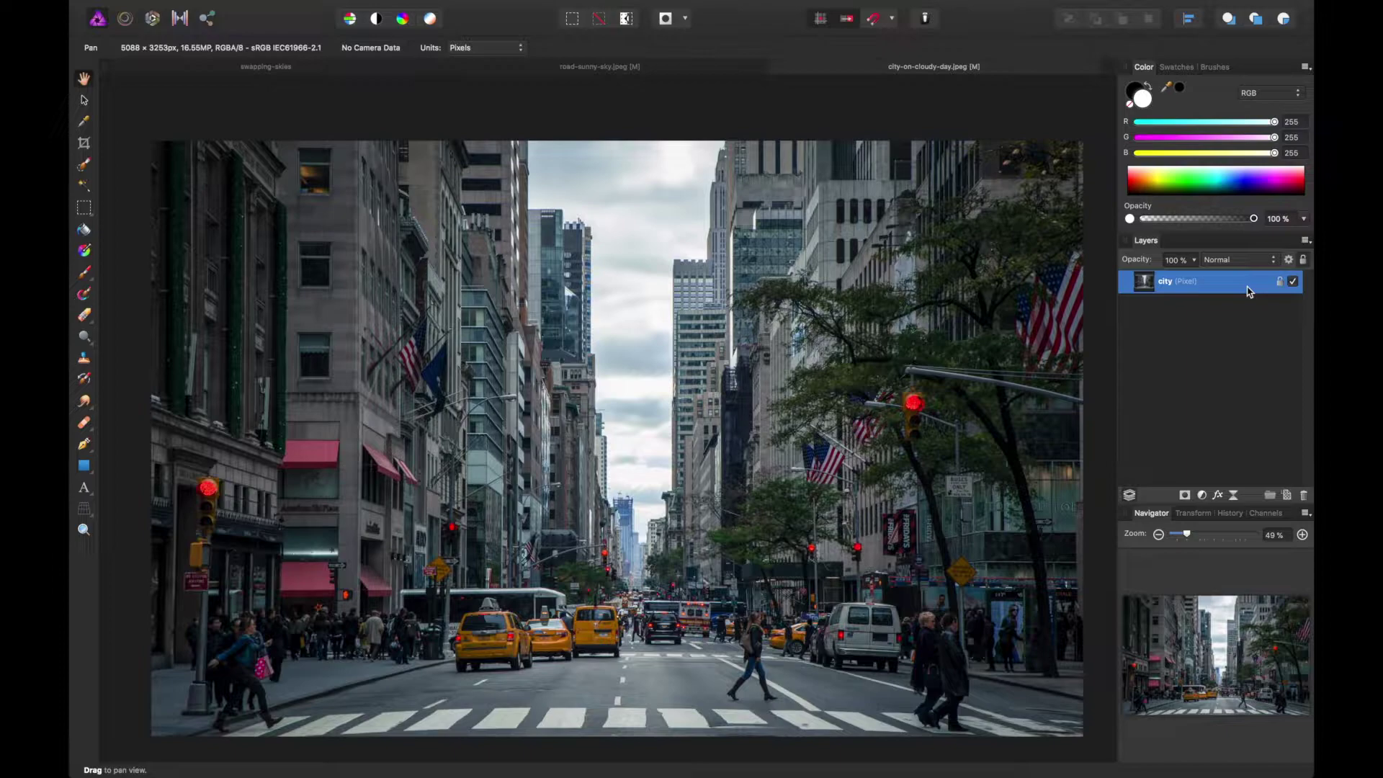
key(super+j)
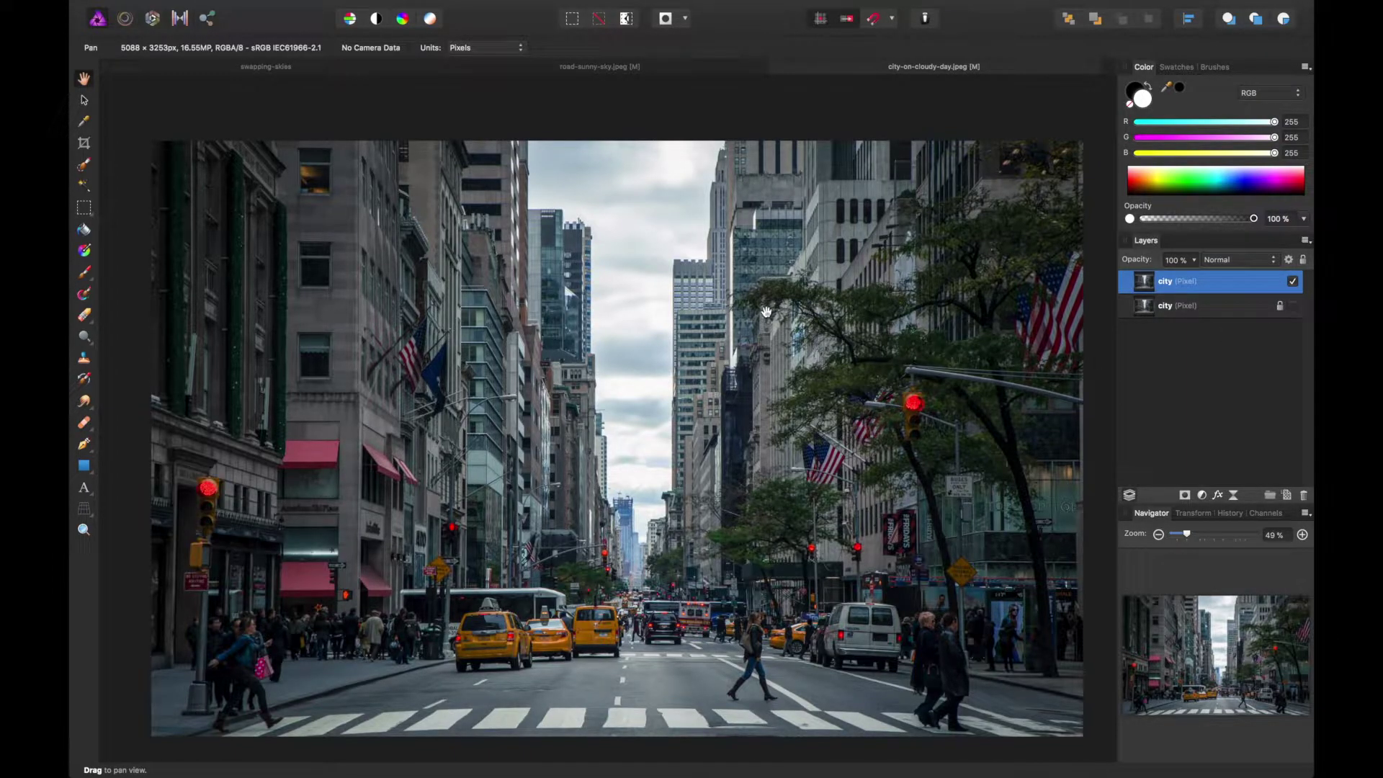
key(super+1)
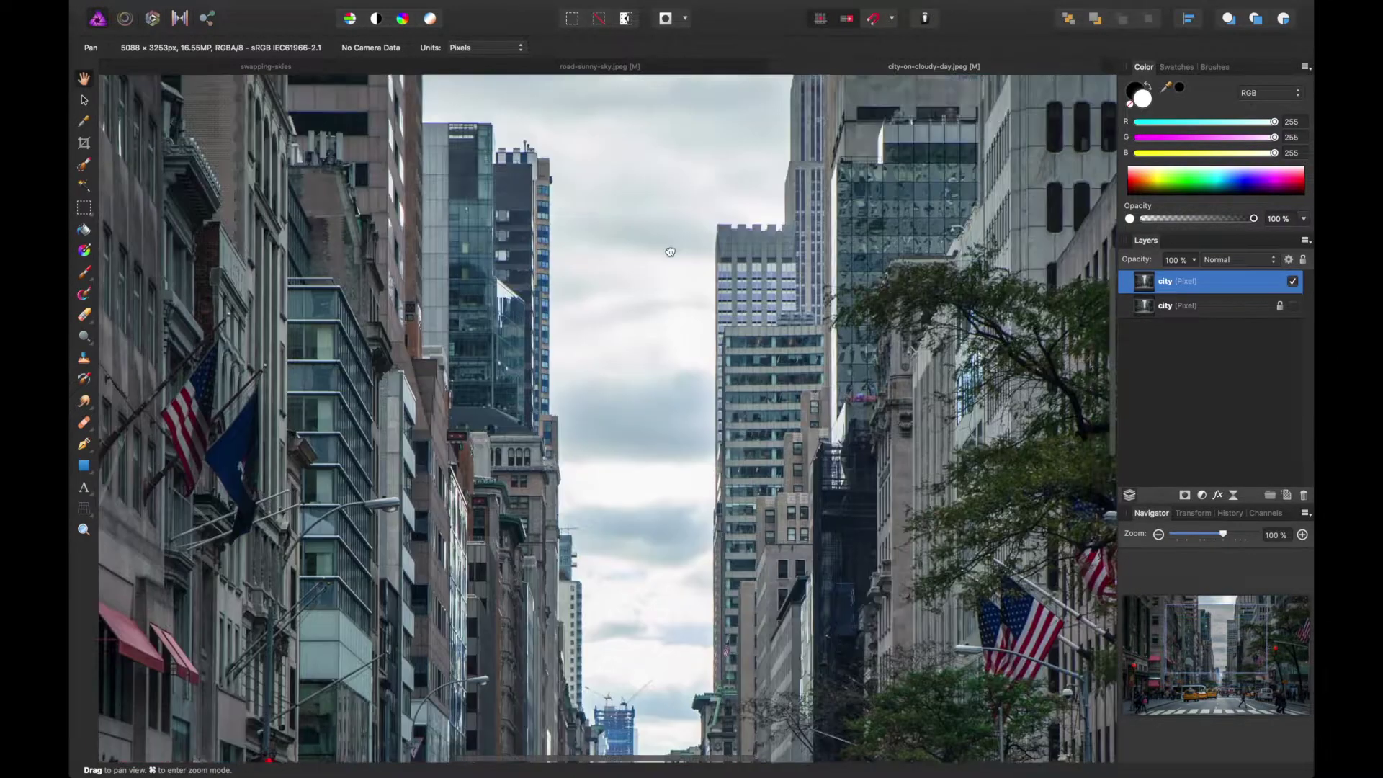
Paint over the cloudy sky with the Selection Brush at 109 px width
drag(670, 251, 653, 423)
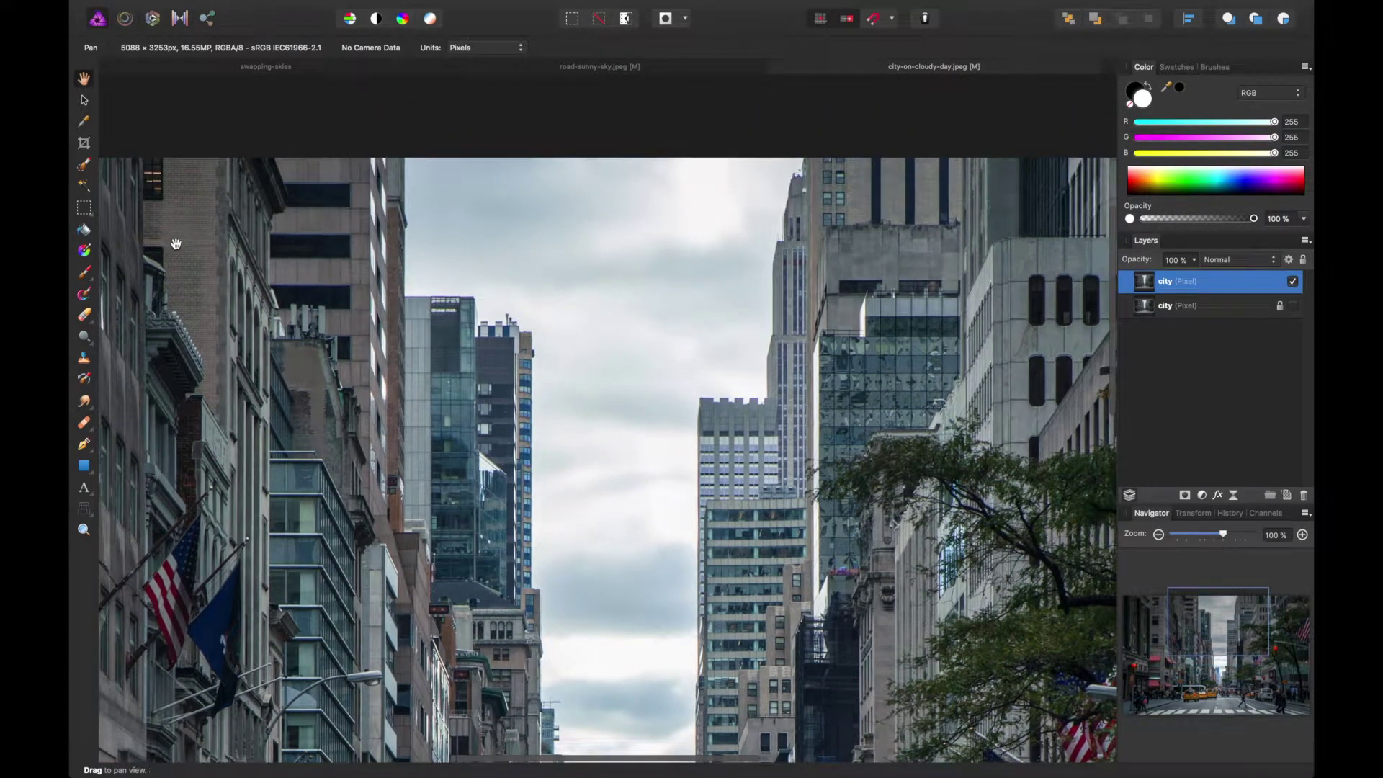
click(85, 167)
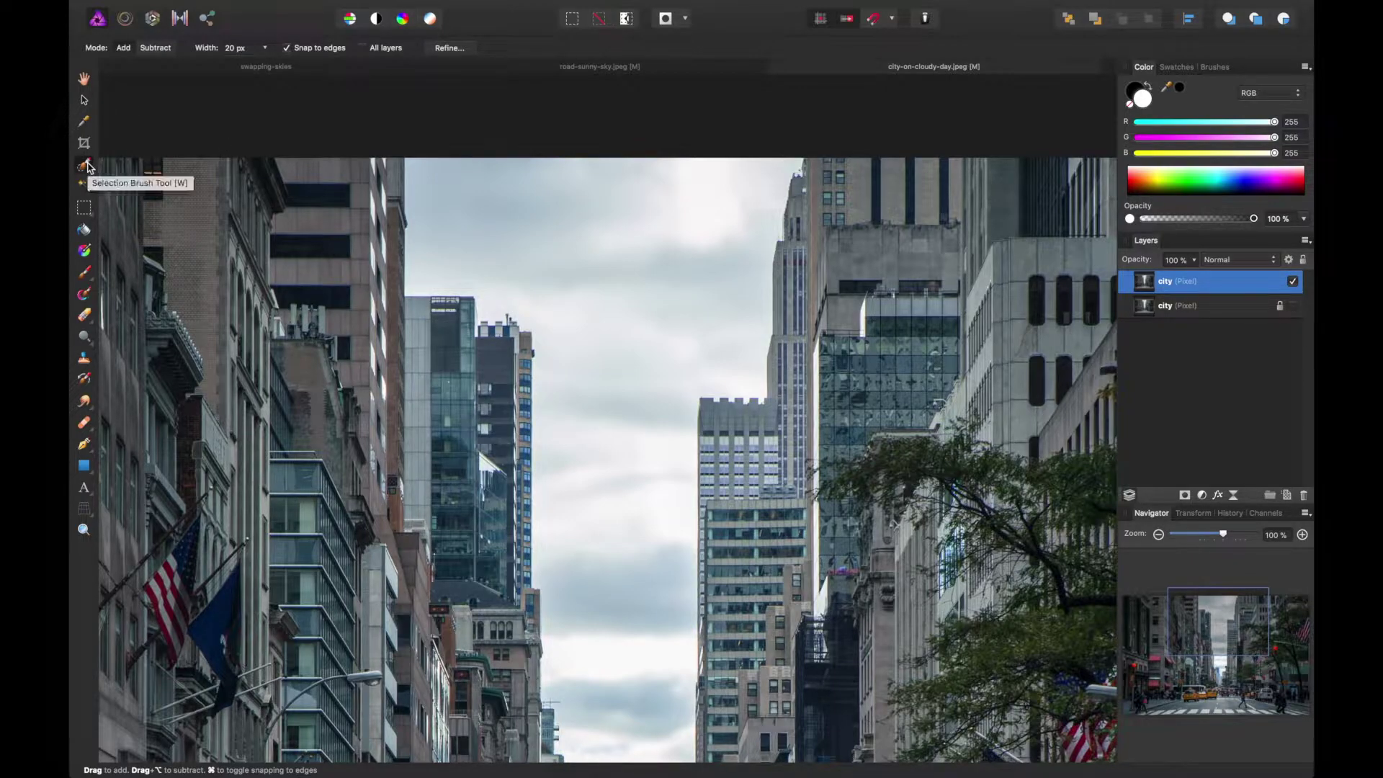
key(bracketright)
key(bracketright)
key(bracketright)
key(bracketright)
key(bracketright)
key(bracketright)
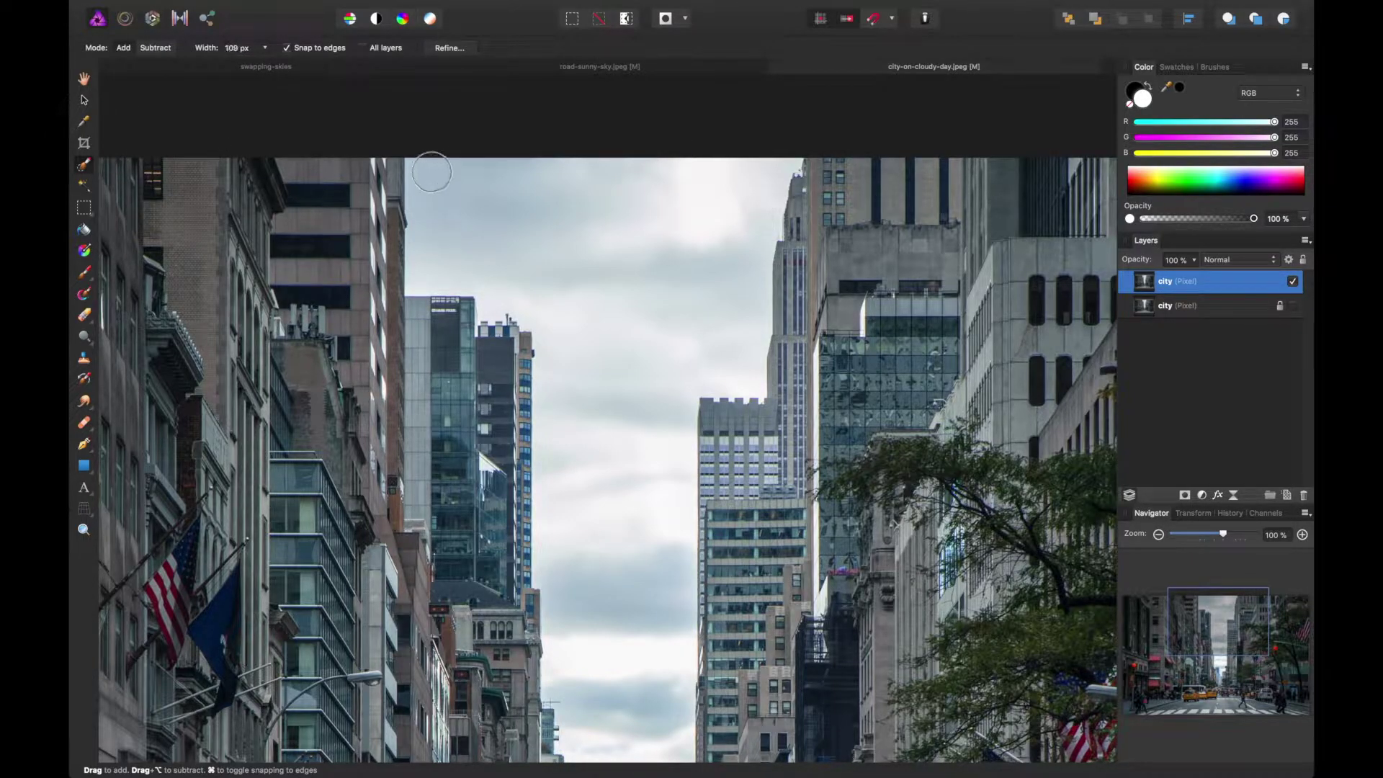
mouse_move(433, 168)
mouse_down()
mouse_move(463, 231)
mouse_move(541, 281)
mouse_move(574, 348)
mouse_move(616, 607)
mouse_up()
scroll(616, 606, down, 8)
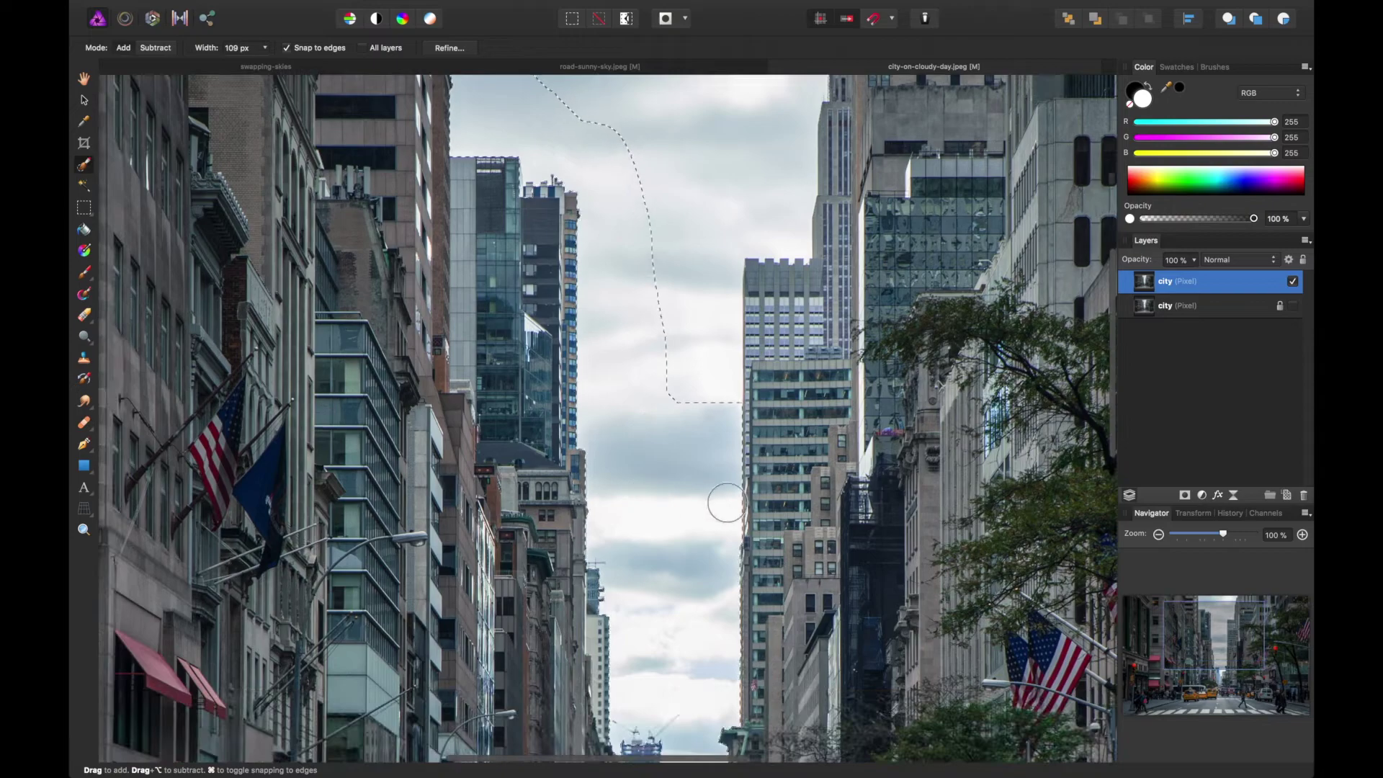
scroll(749, 486, up, 8)
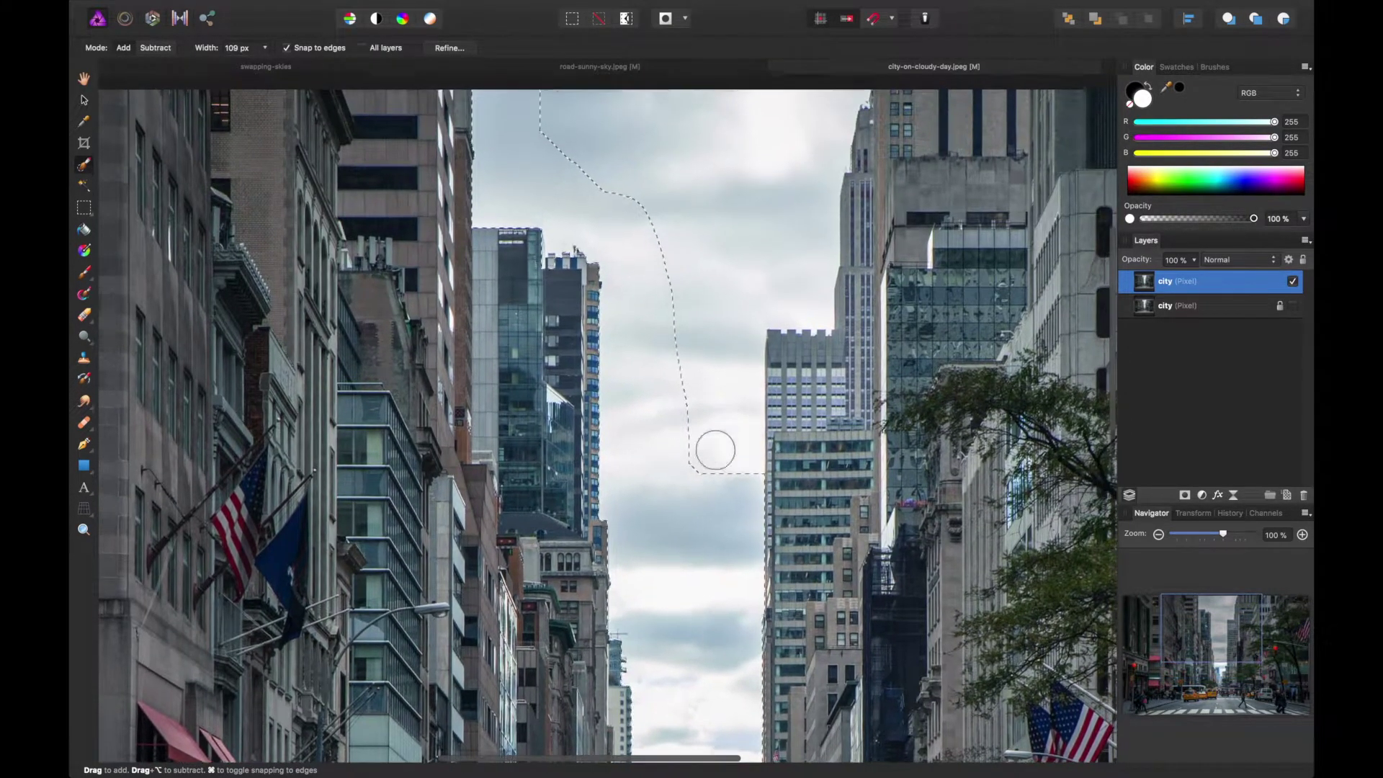
Extend the sky selection to the rooftops, shrinking the brush to about 67 px, then switch to subtract mode
drag(703, 433, 710, 278)
scroll(744, 253, up, 2)
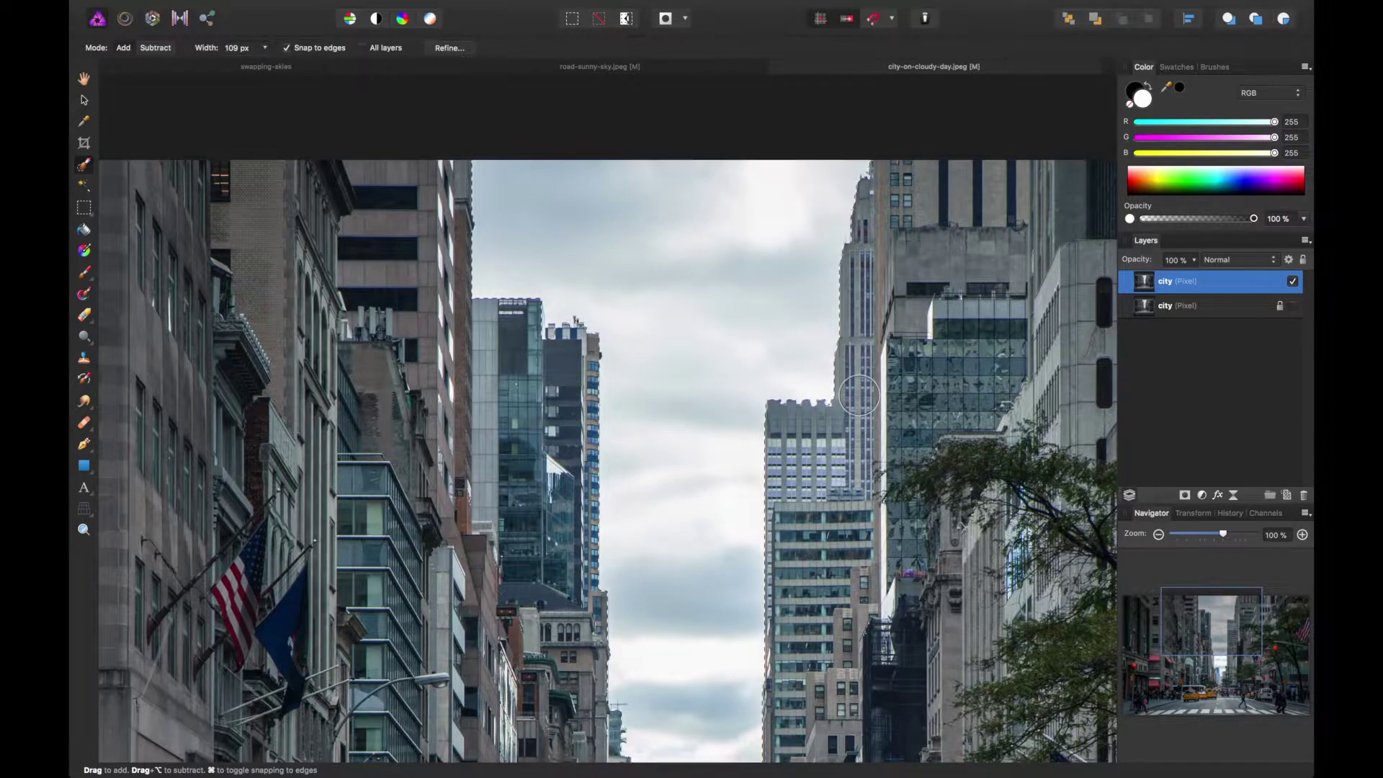
scroll(858, 392, up, 3)
scroll(858, 394, up, 2)
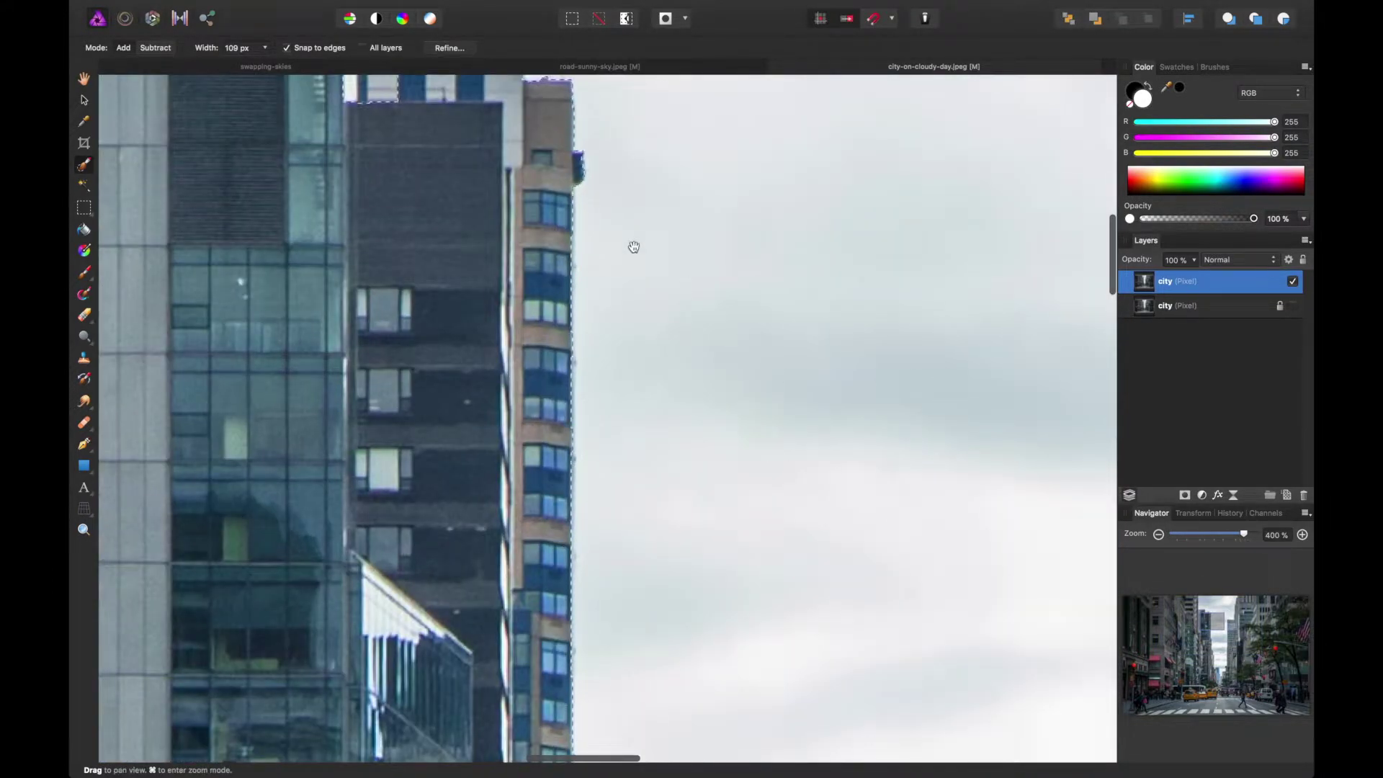
mouse_move(631, 244)
mouse_down()
mouse_move(658, 441)
mouse_move(723, 371)
mouse_up()
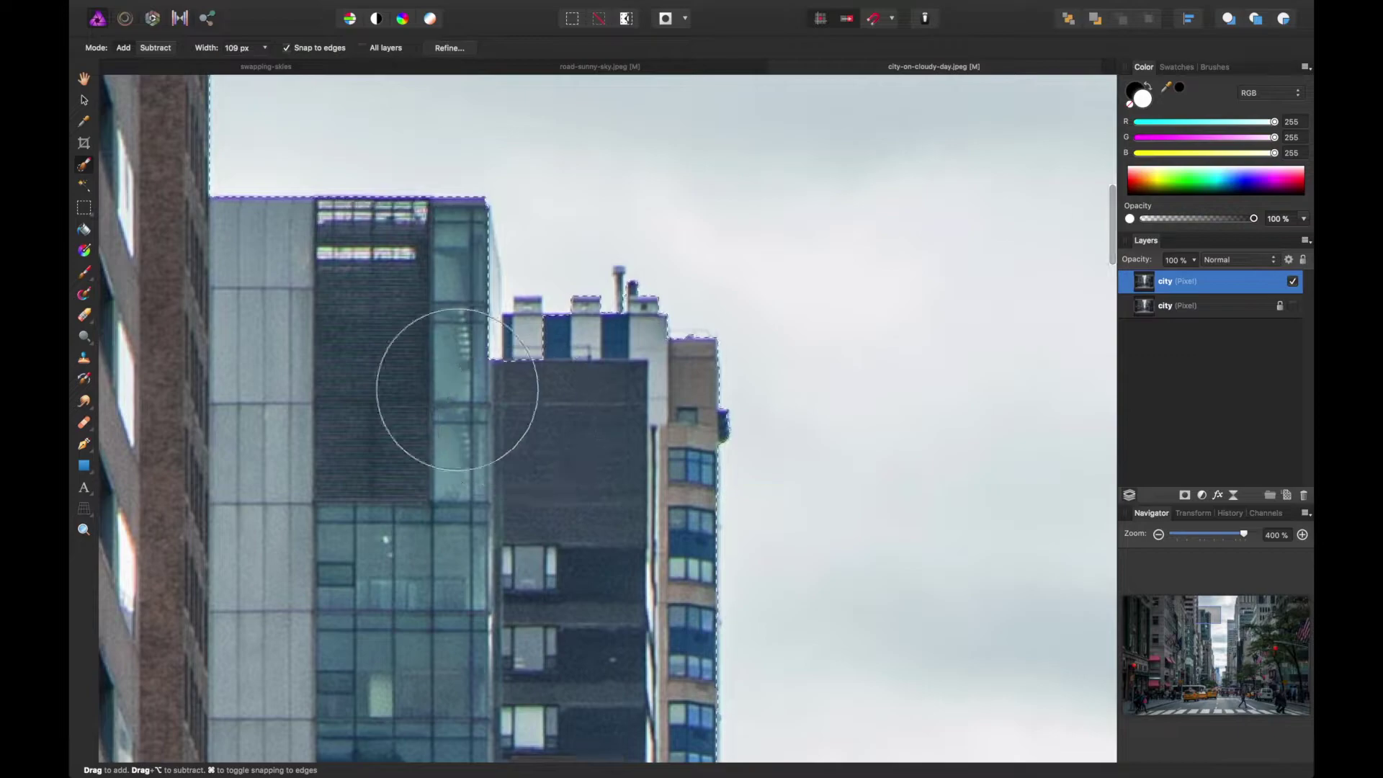
key(bracketleft)
key(bracketleft)
key(bracketleft)
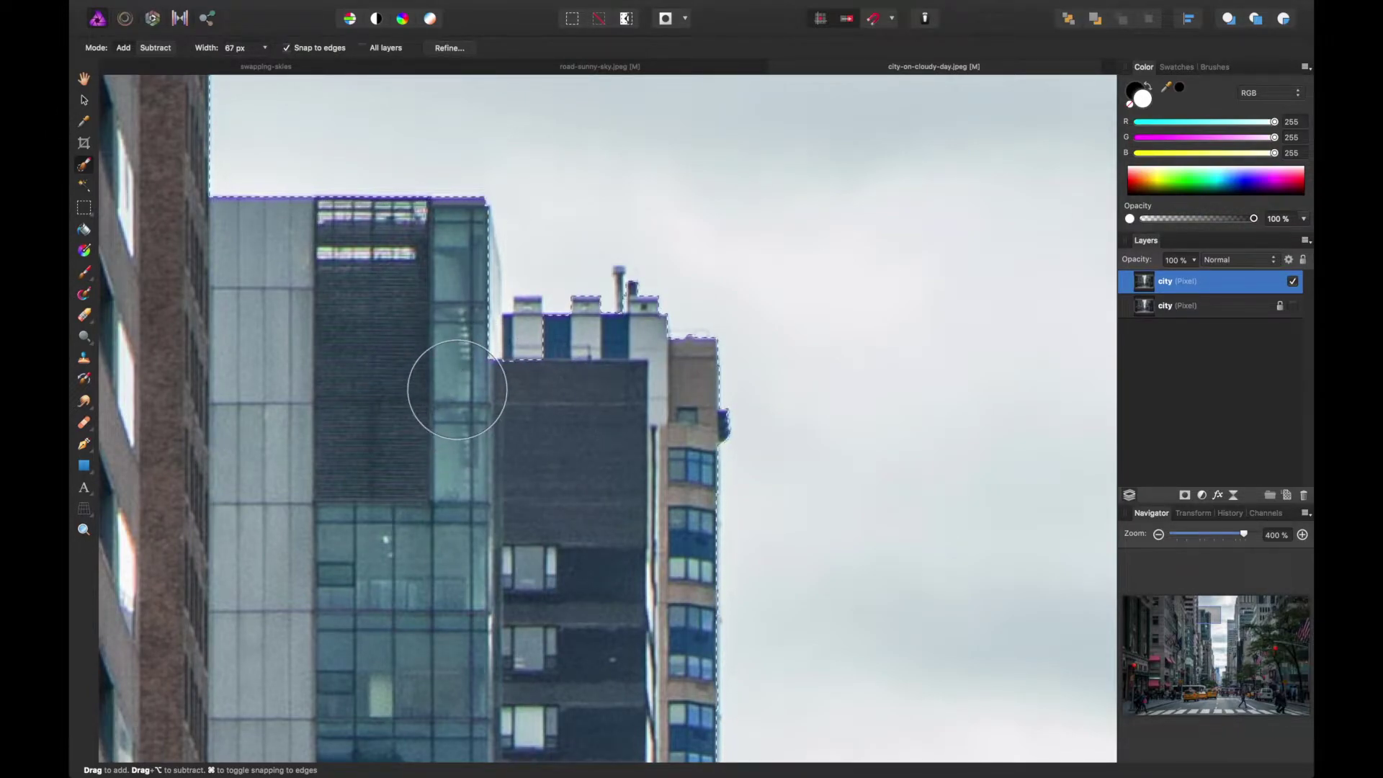
key(bracketright)
key(bracketleft)
key(bracketleft)
key(bracketleft)
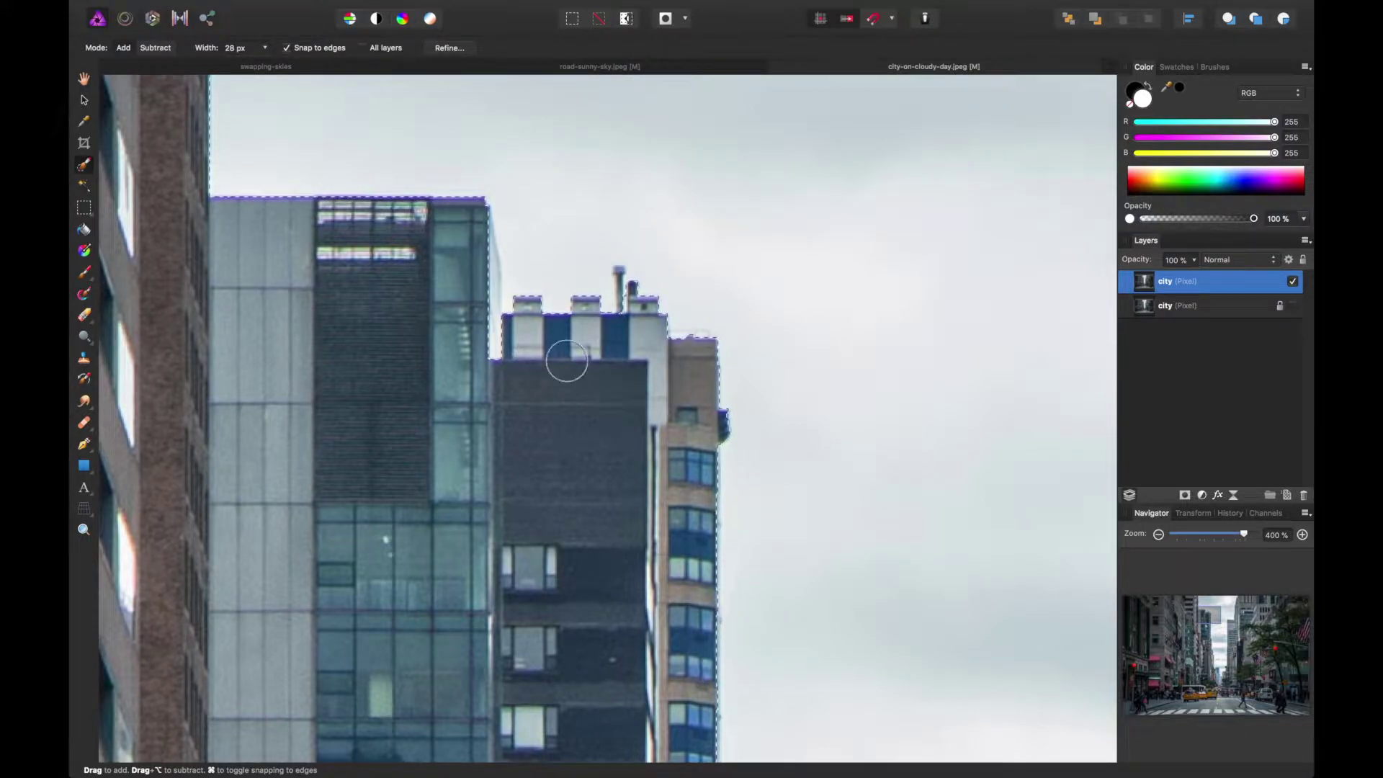
click(158, 49)
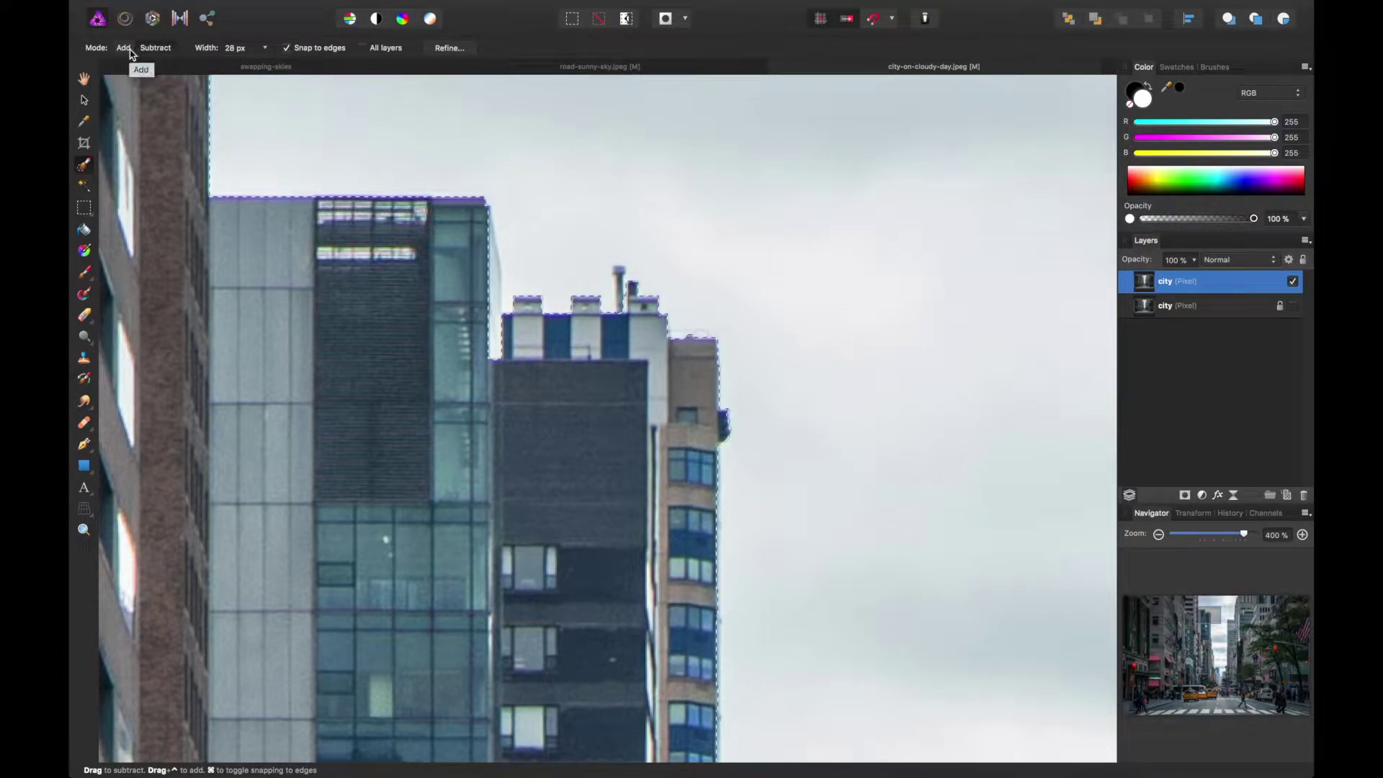
Tighten the selection edges along the building outlines in add mode, then zoom out to the whole photo
click(124, 48)
scroll(519, 288, right, 3)
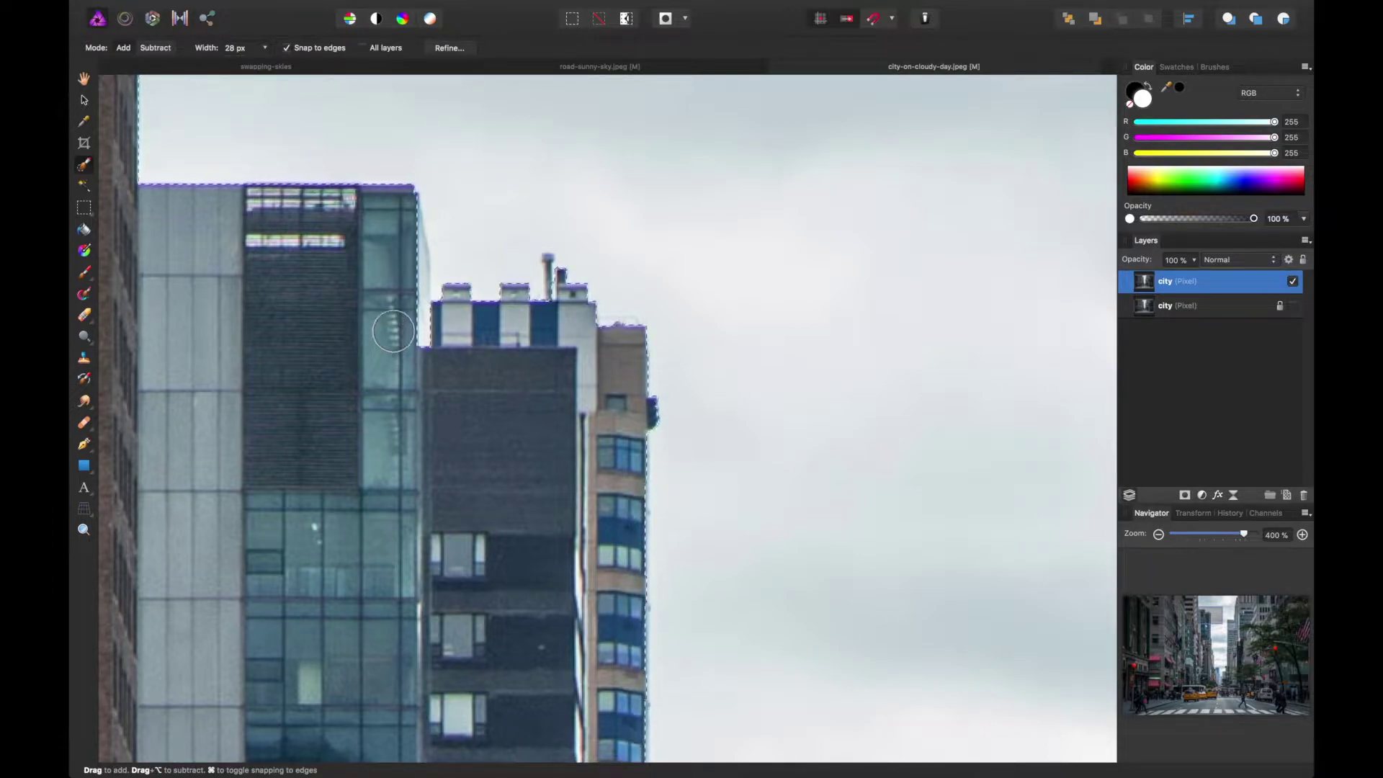
scroll(451, 279, up, 3)
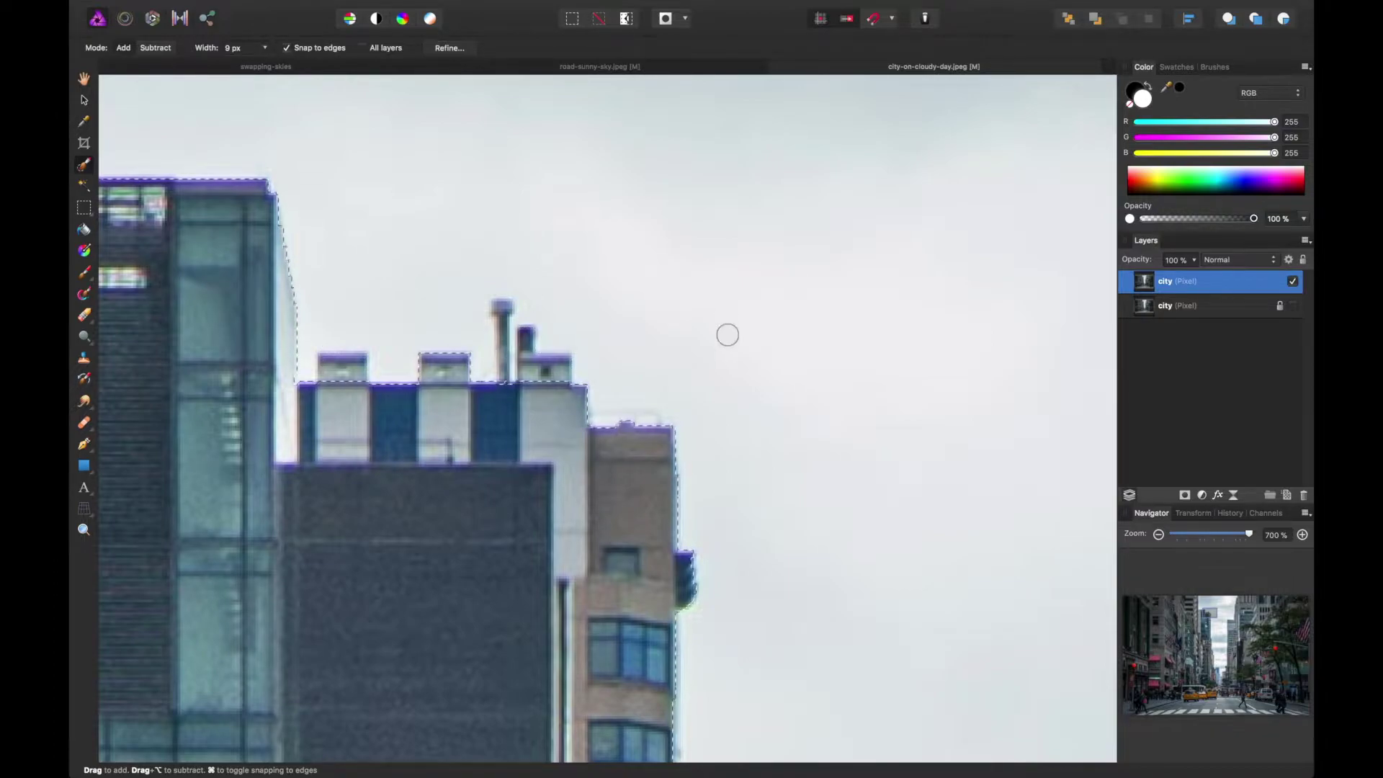
scroll(673, 397, left, 10)
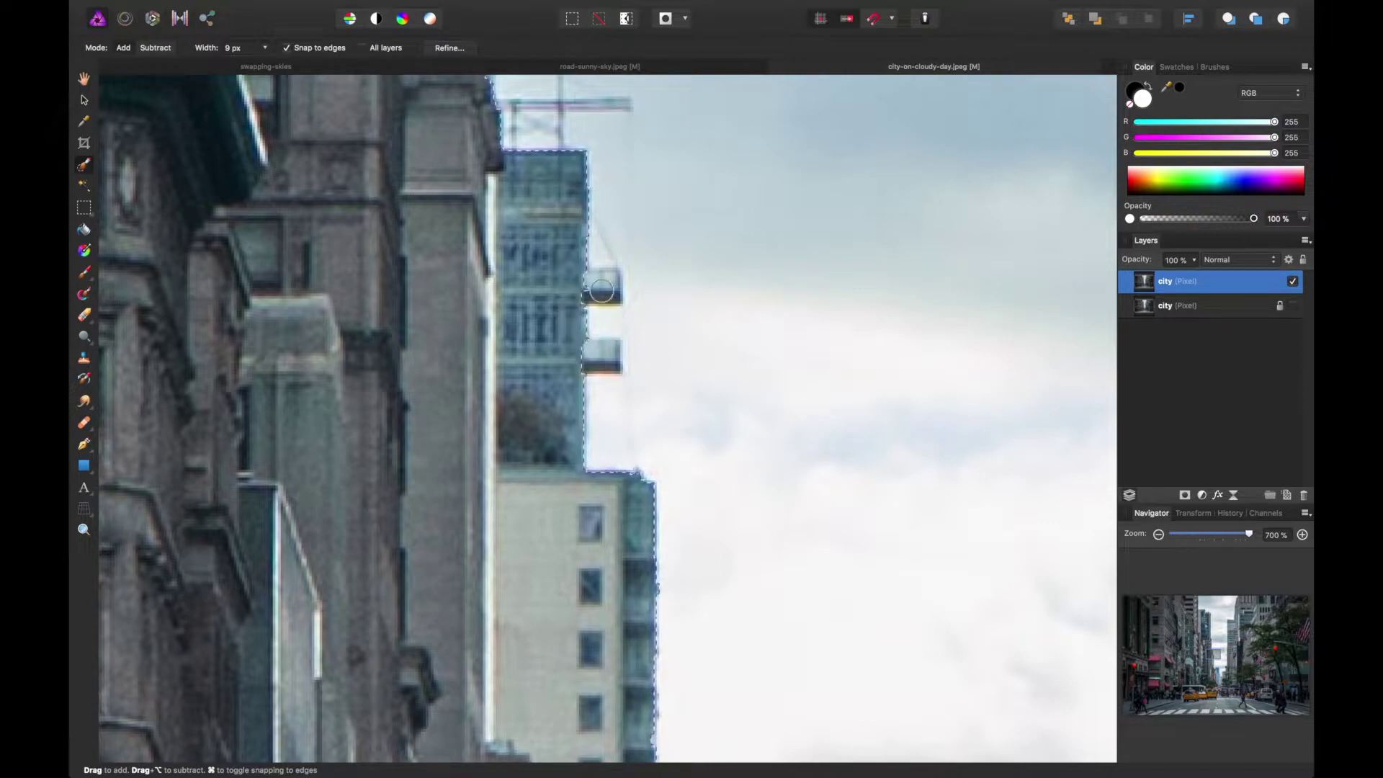
scroll(655, 368, down, 10)
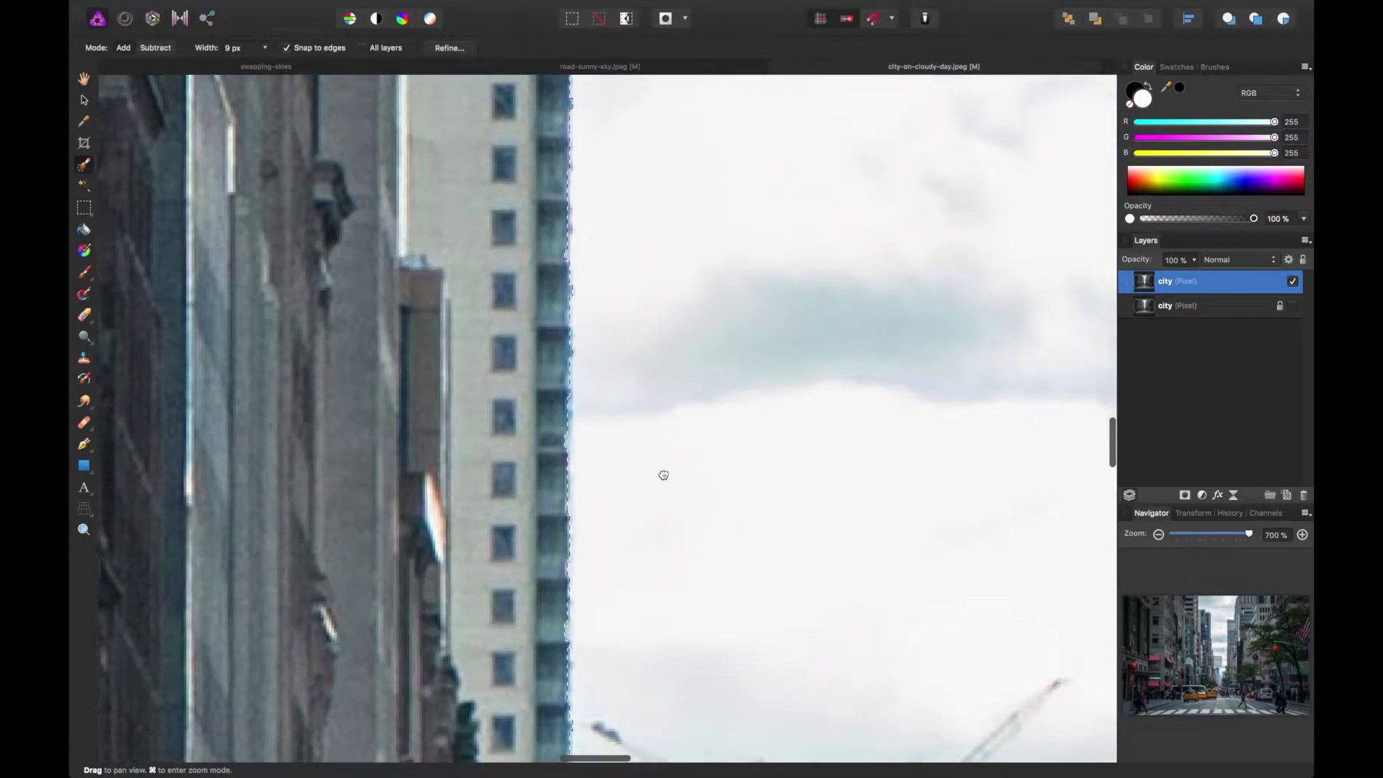
scroll(652, 512, down, 5)
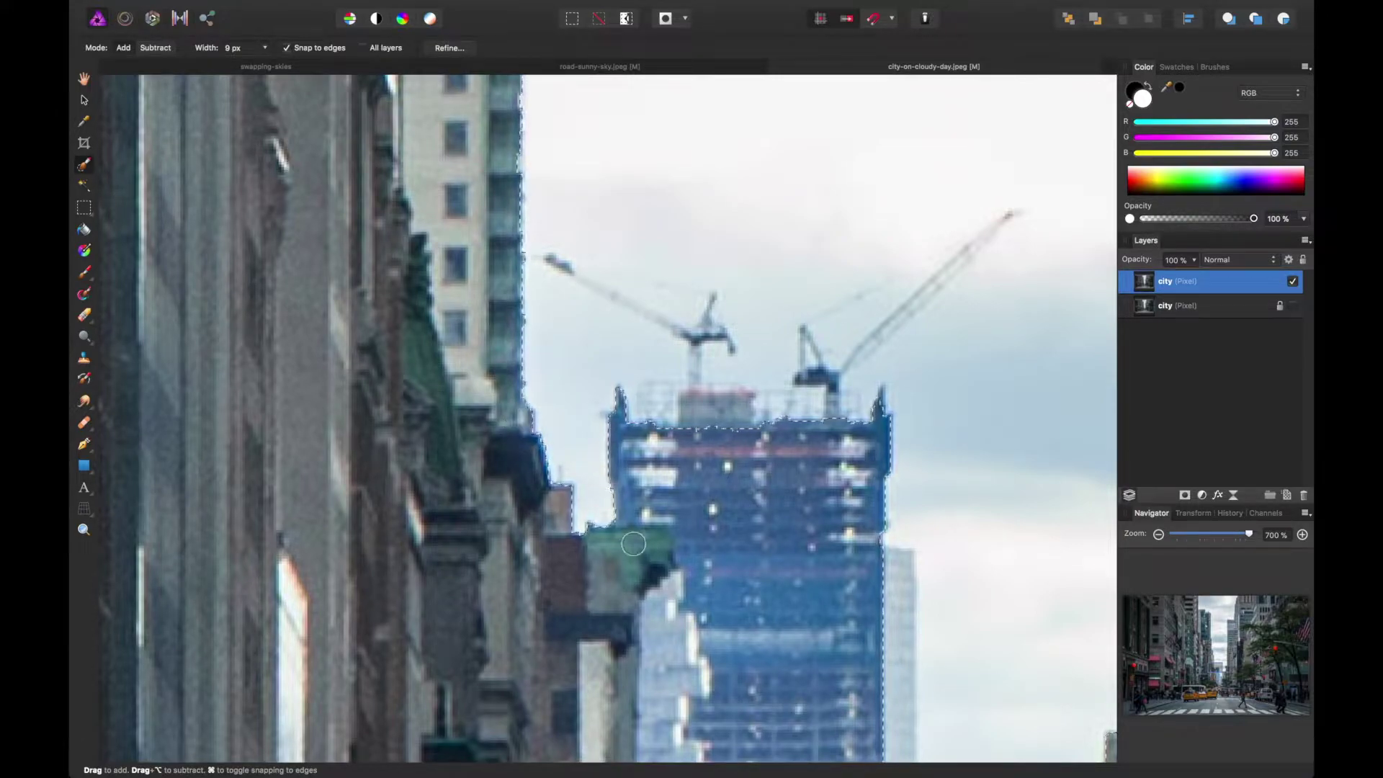
scroll(646, 506, right, 5)
scroll(646, 506, down, 3)
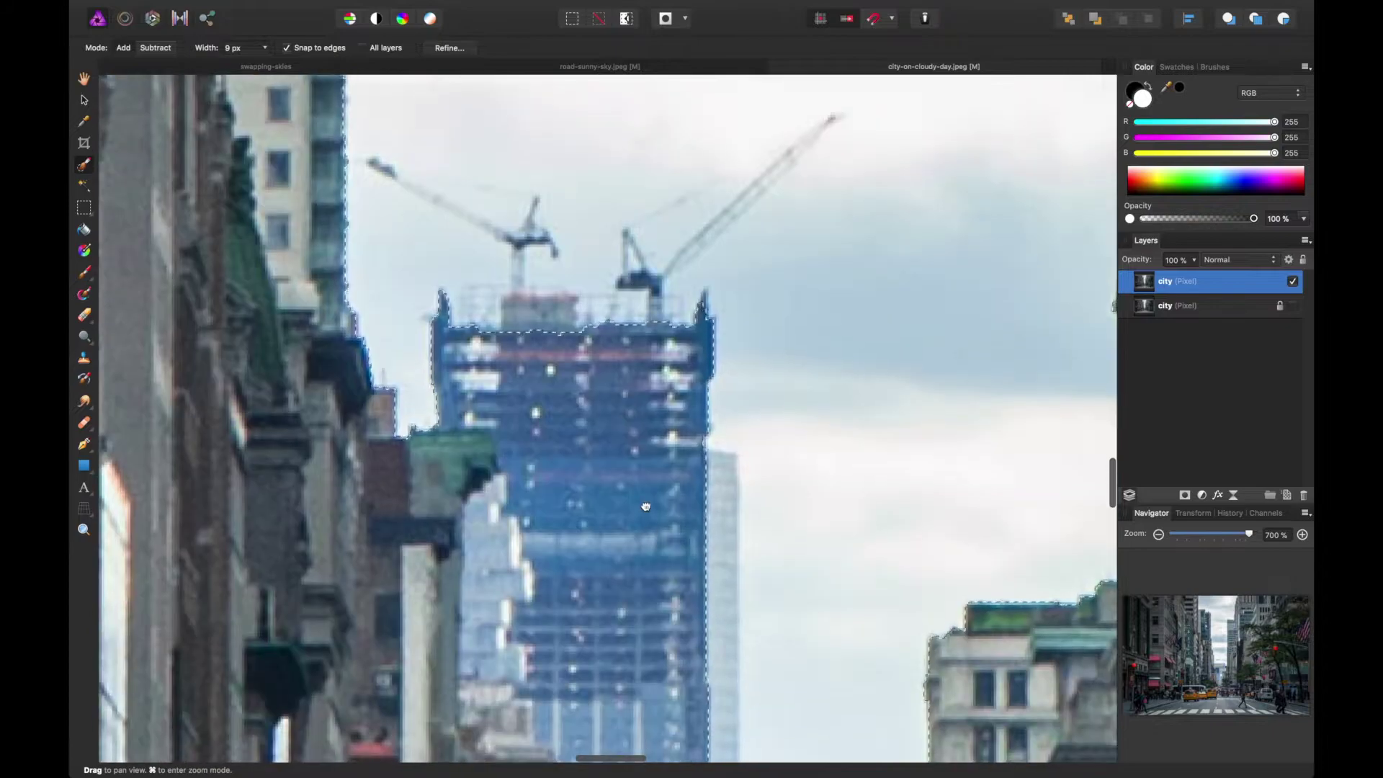
scroll(646, 507, down, 2)
scroll(720, 576, down, 6)
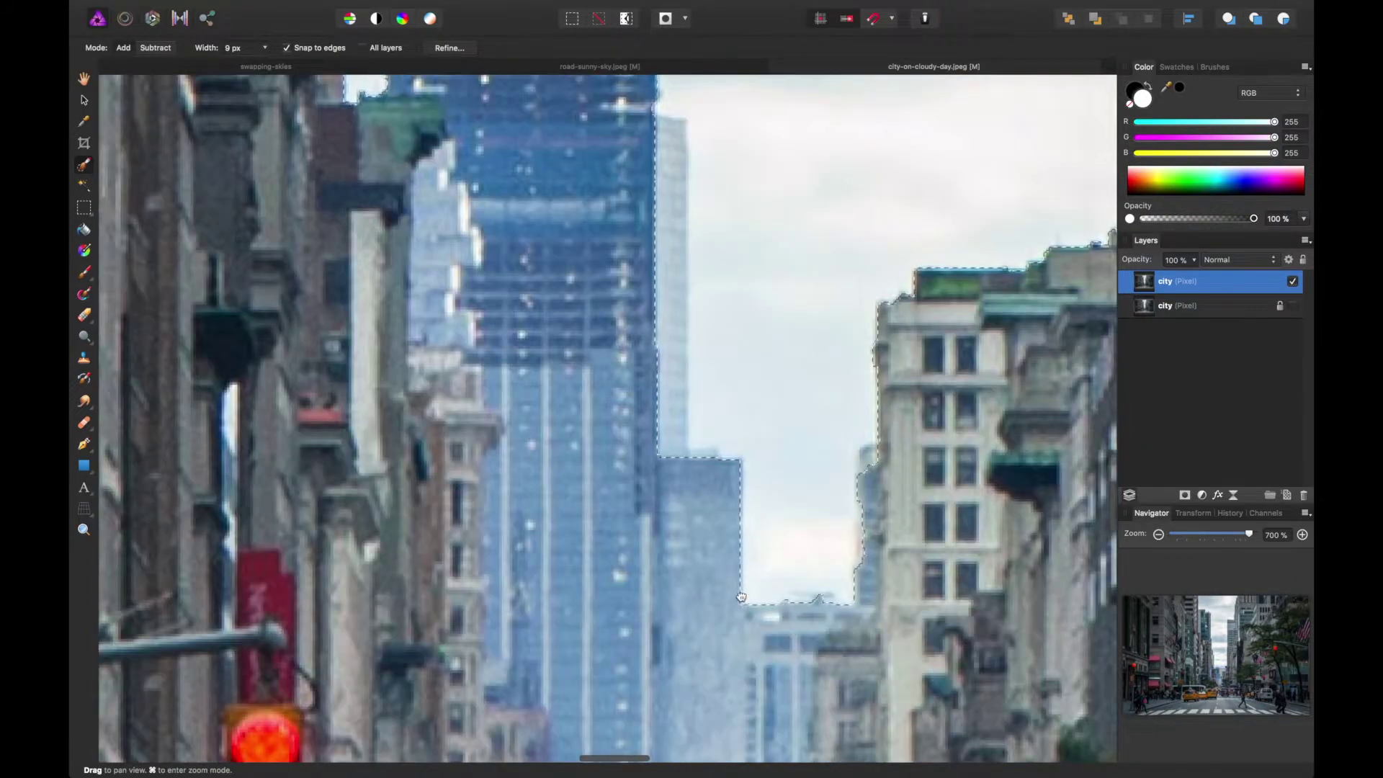
scroll(741, 596, right, 5)
scroll(741, 596, down, 2)
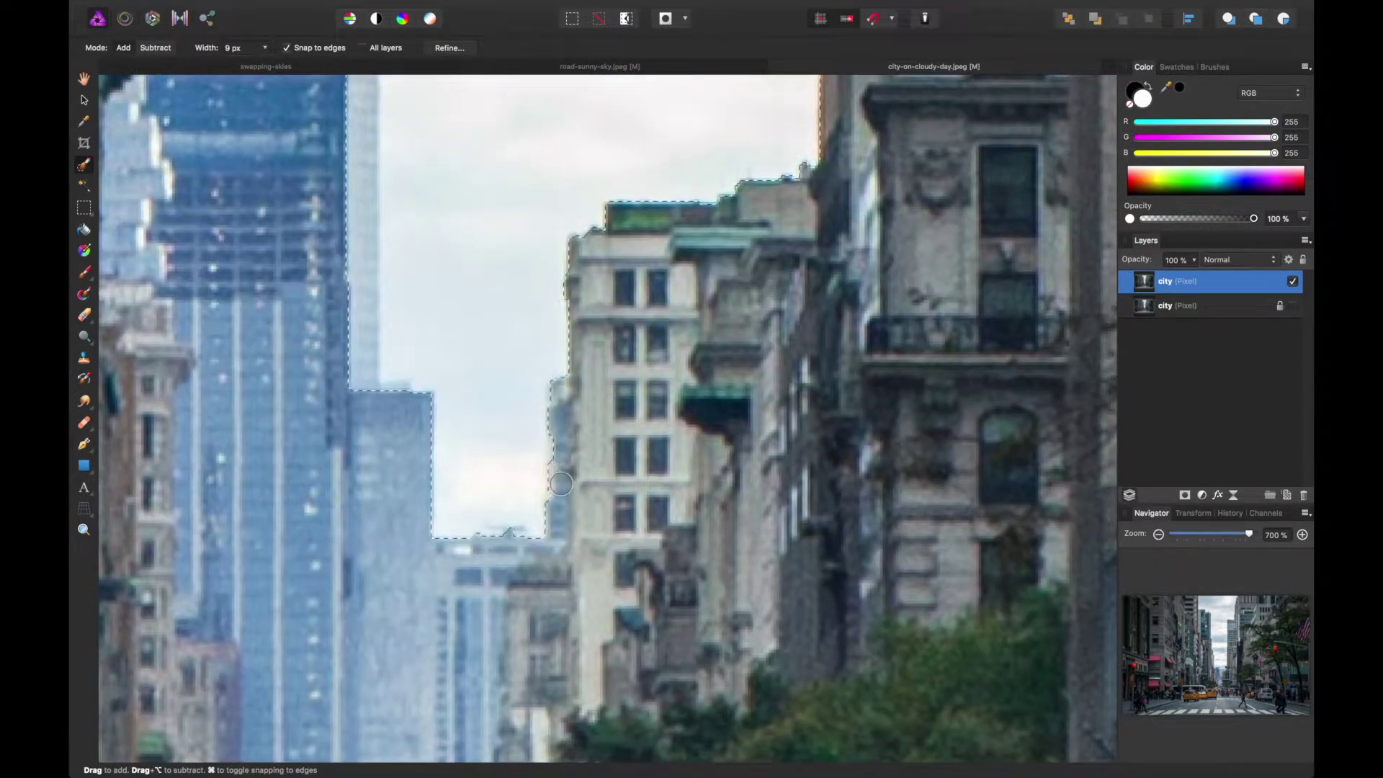
scroll(576, 479, up, 10)
scroll(577, 479, right, 8)
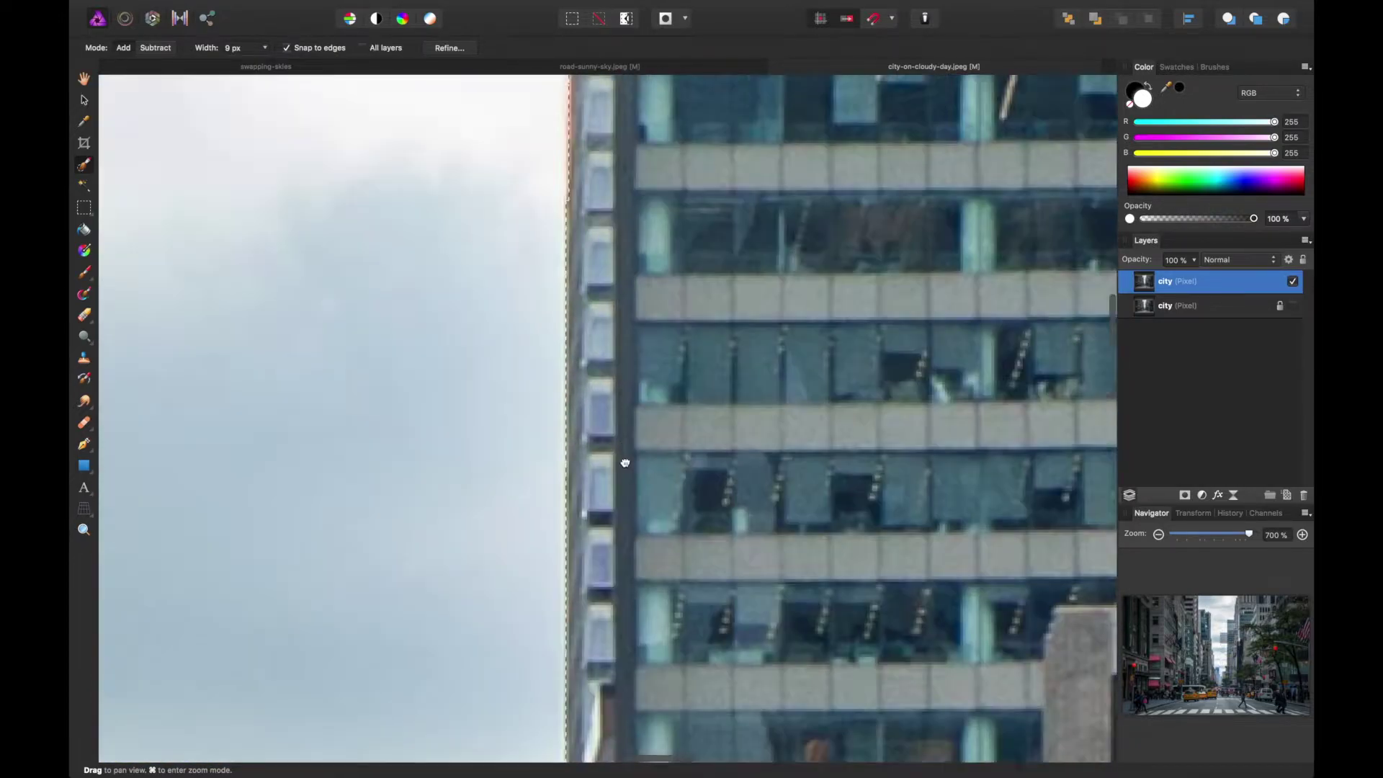
scroll(626, 462, up, 12)
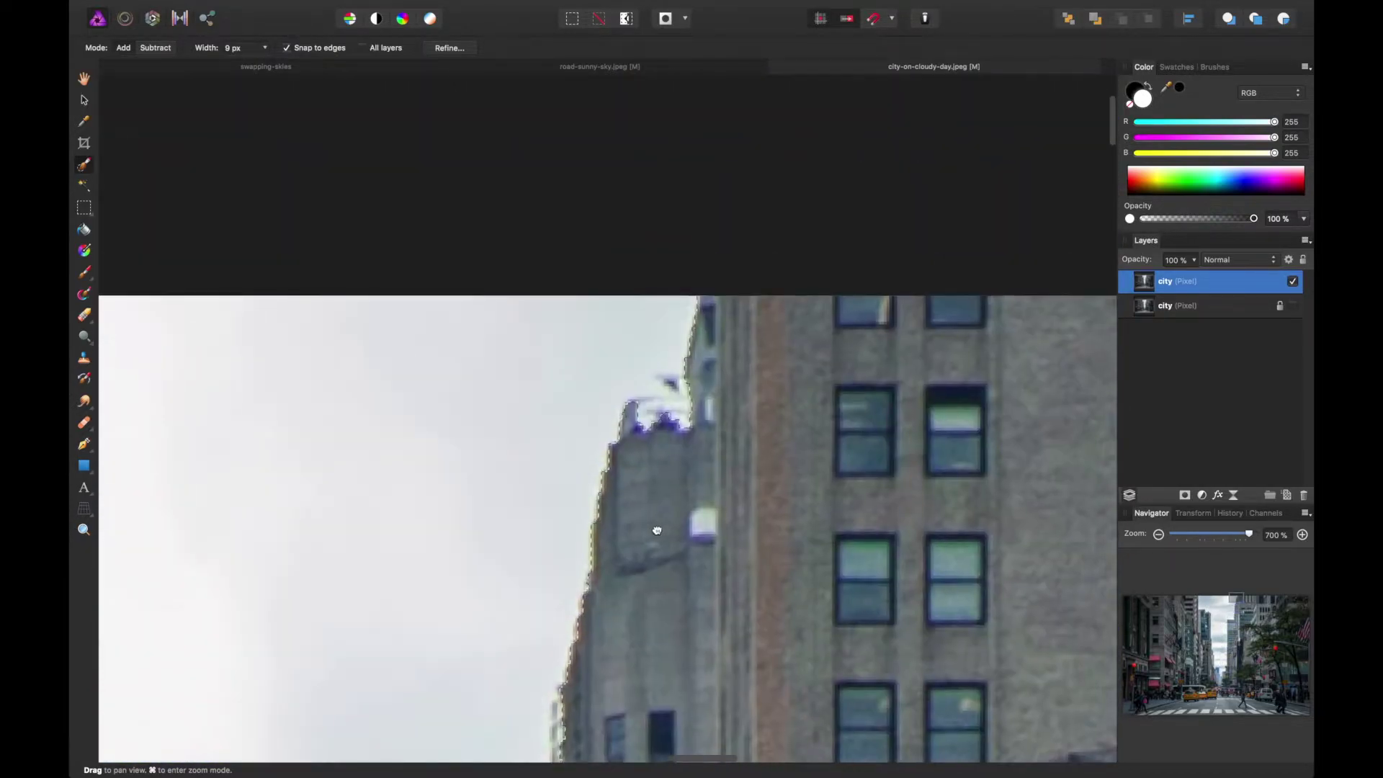
scroll(927, 276, down, 6)
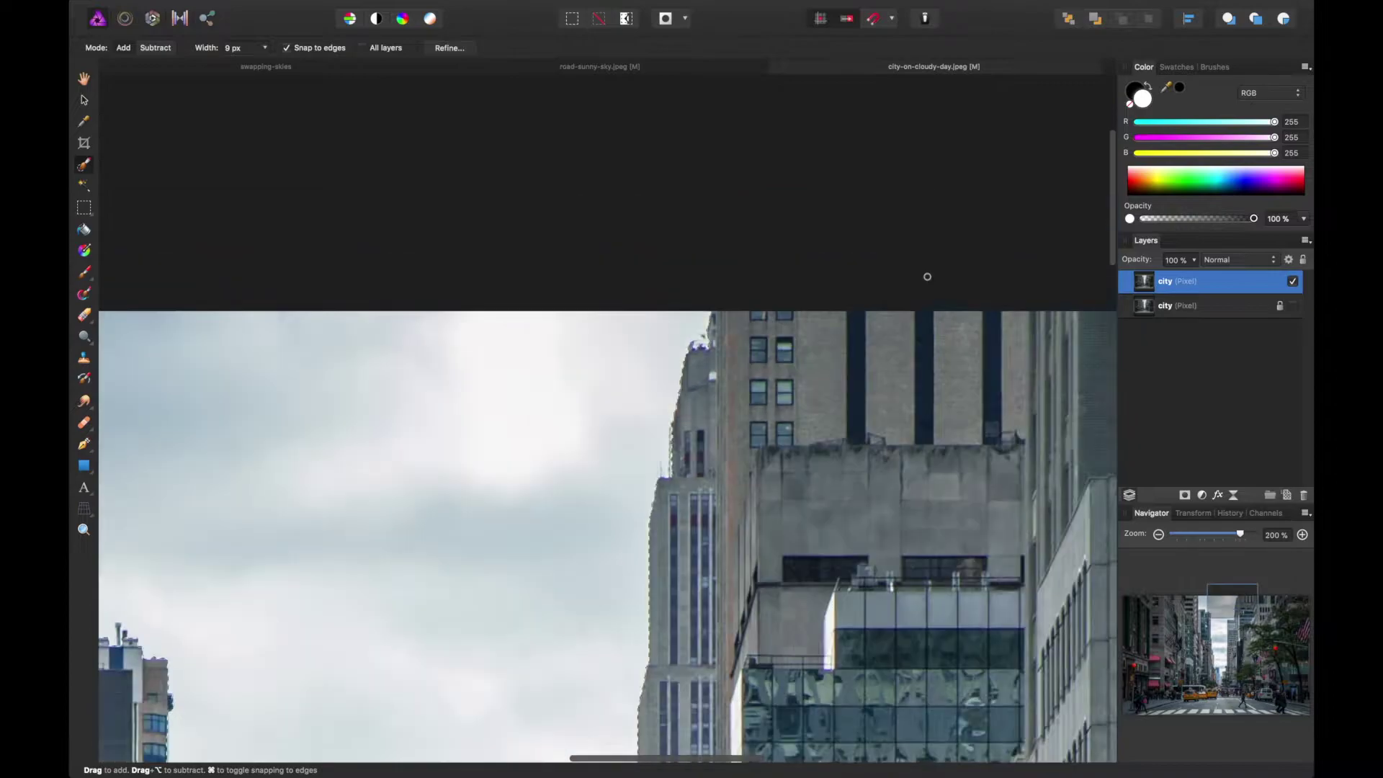
scroll(874, 278, down, 5)
scroll(874, 279, left, 5)
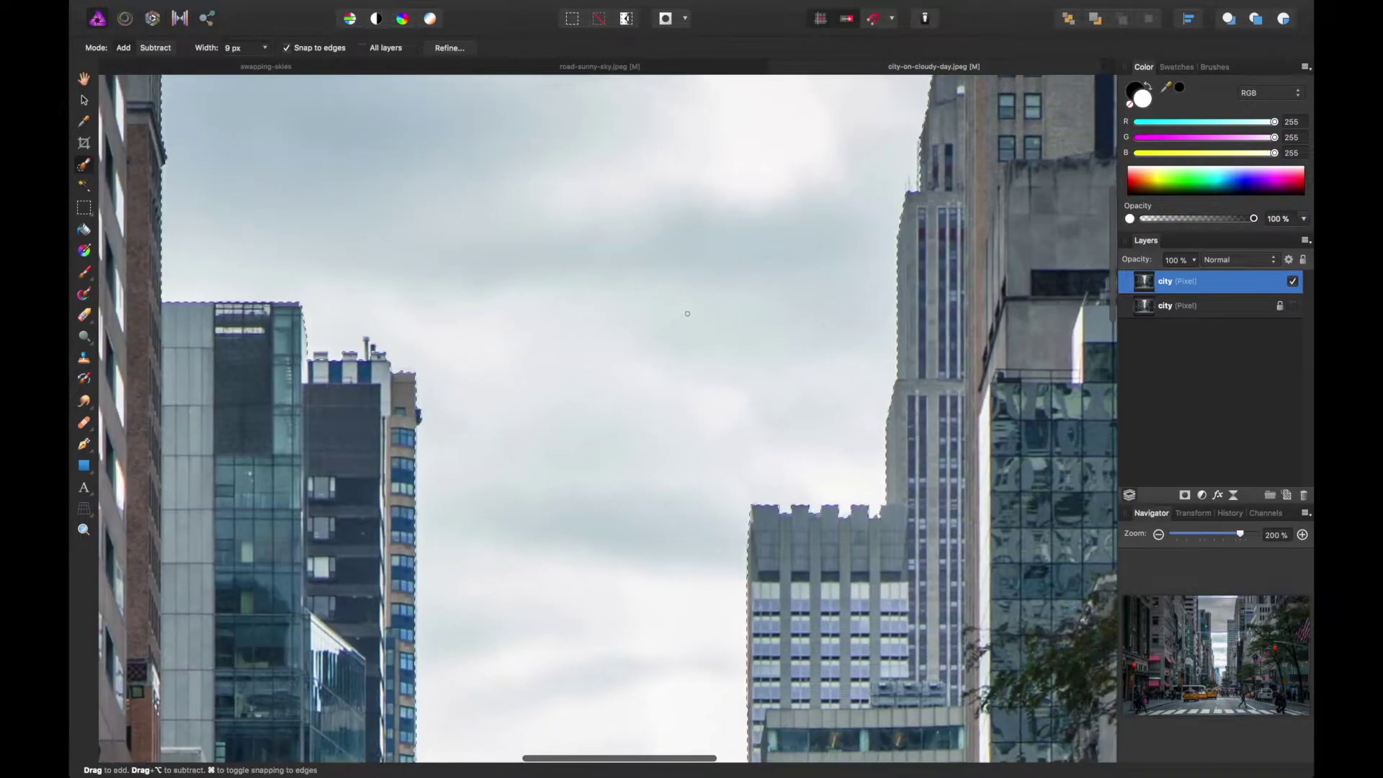
key(super+minus)
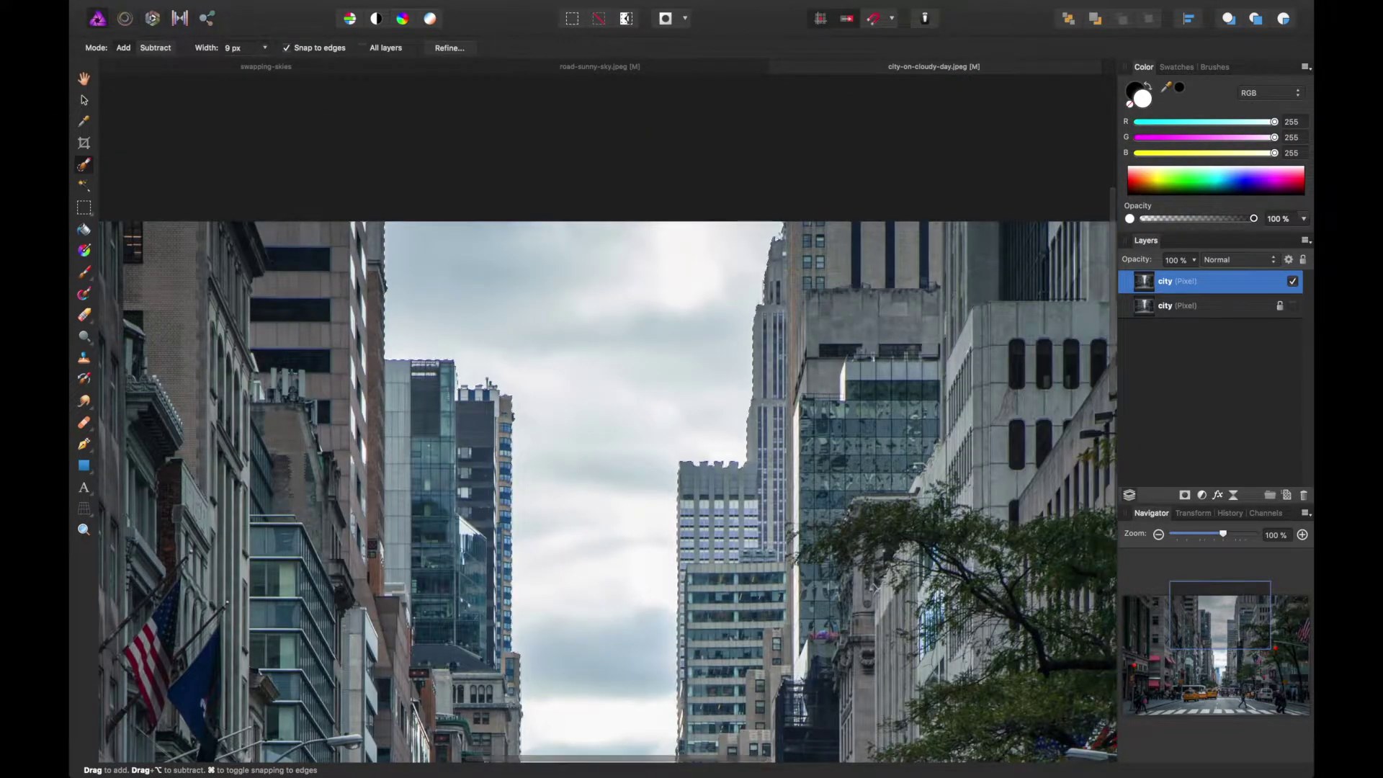
scroll(460, 384, down, 3)
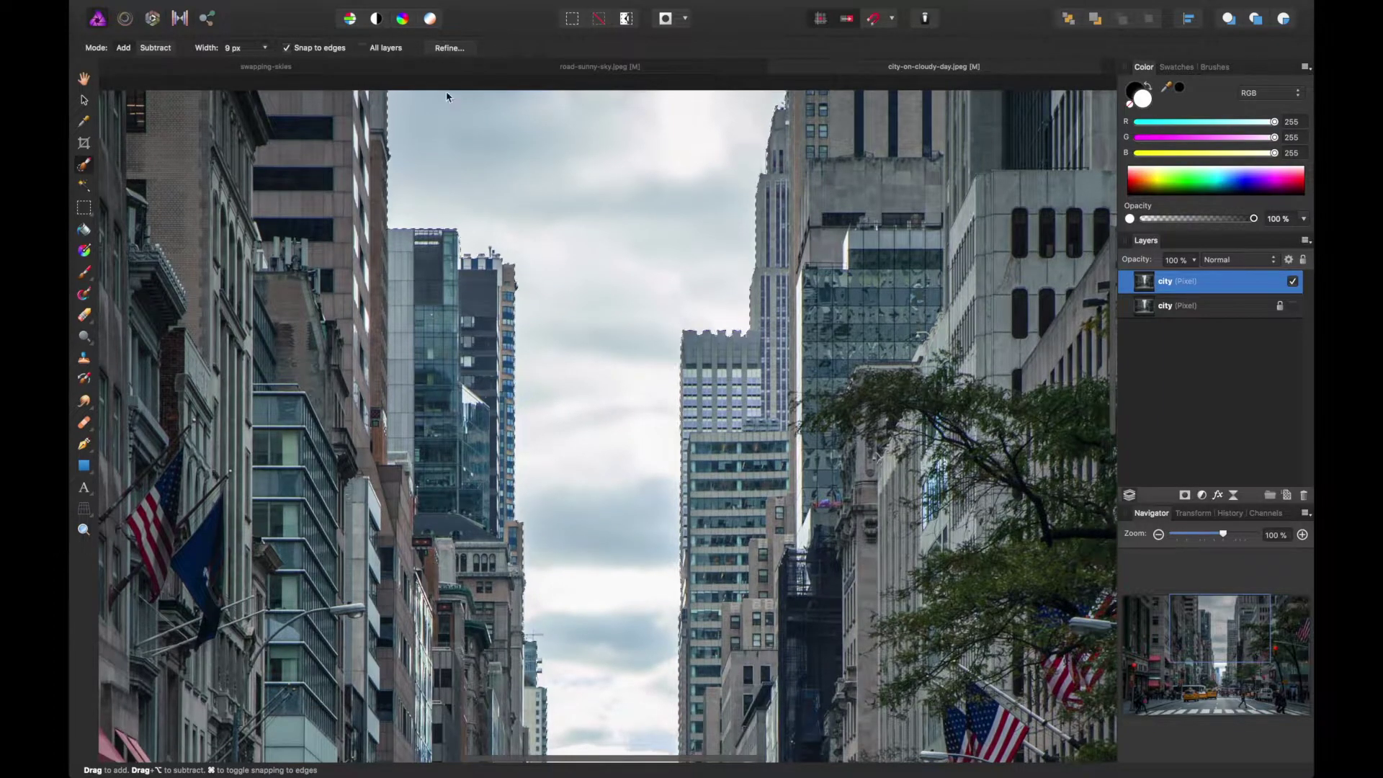
Invert the pixel selection and inspect its sky edges in Refine Selection
click(407, 8)
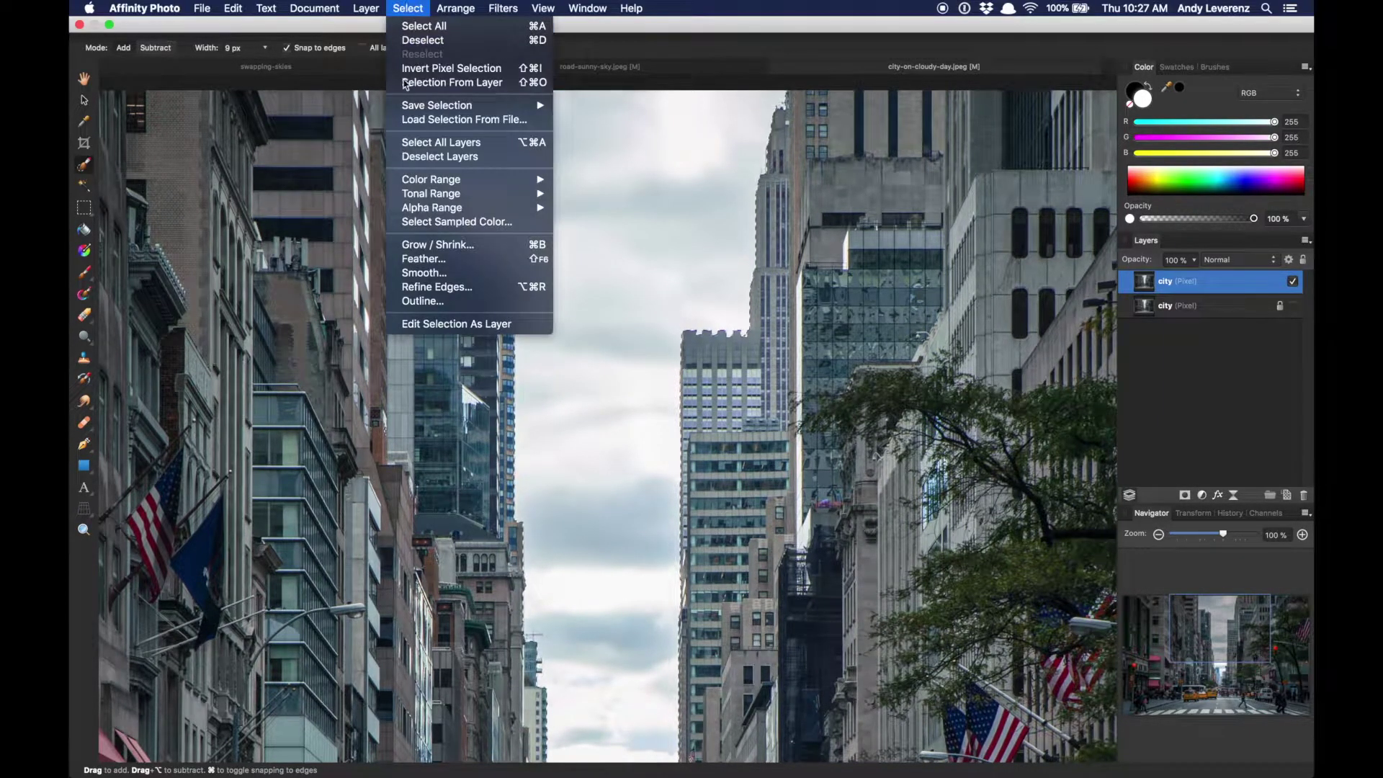
click(409, 70)
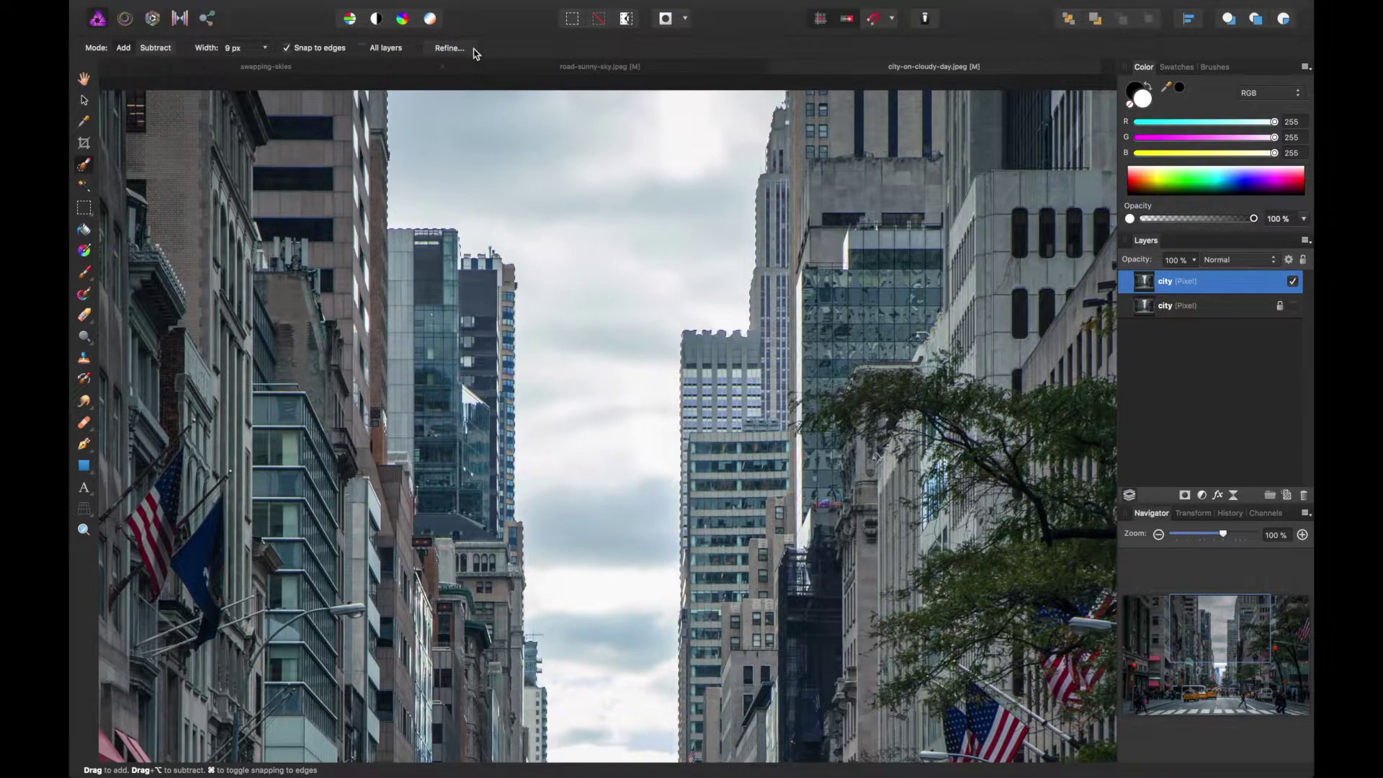
click(461, 52)
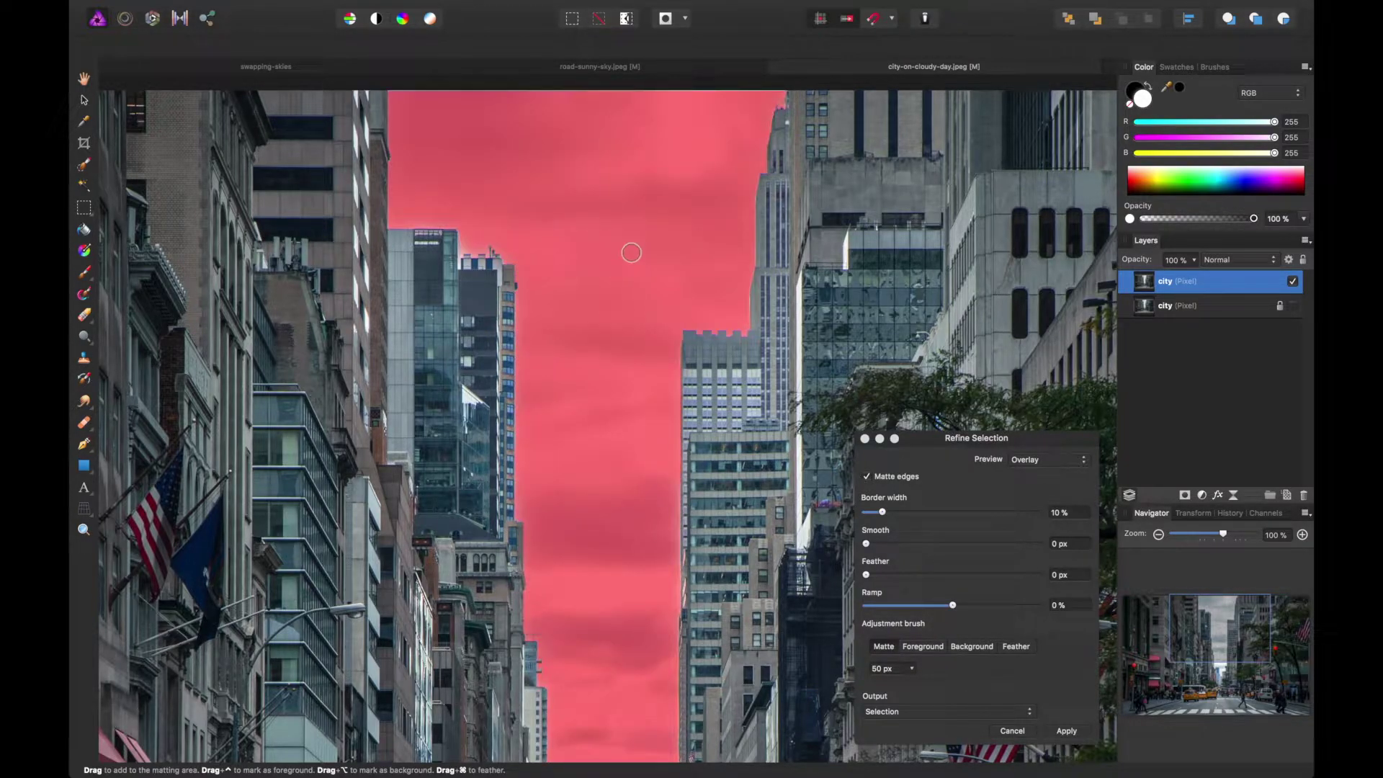
drag(590, 154, 592, 248)
key(super+plus)
key(super+plus)
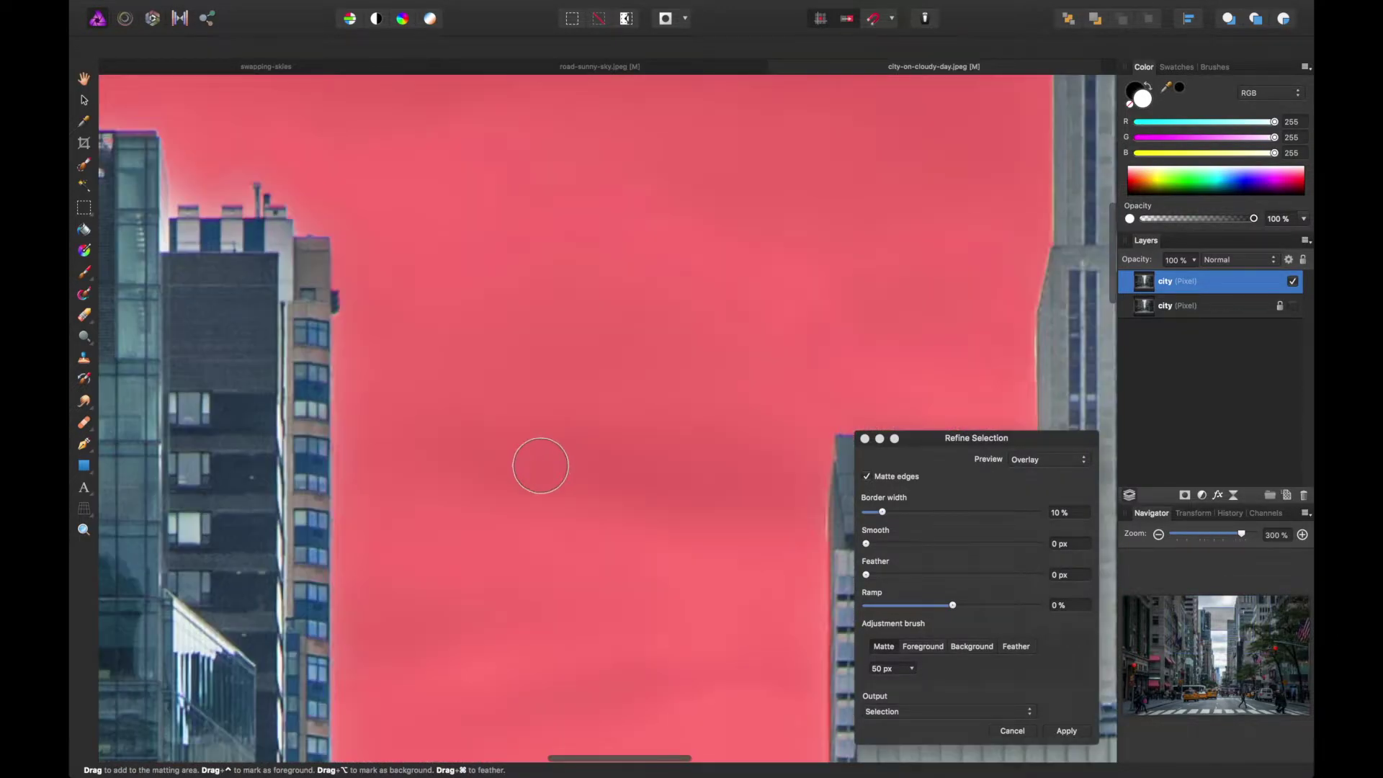
key(super+minus)
key(super+minus)
Check the lower building edges and set the Refine Selection output to Mask
drag(541, 478, 537, 238)
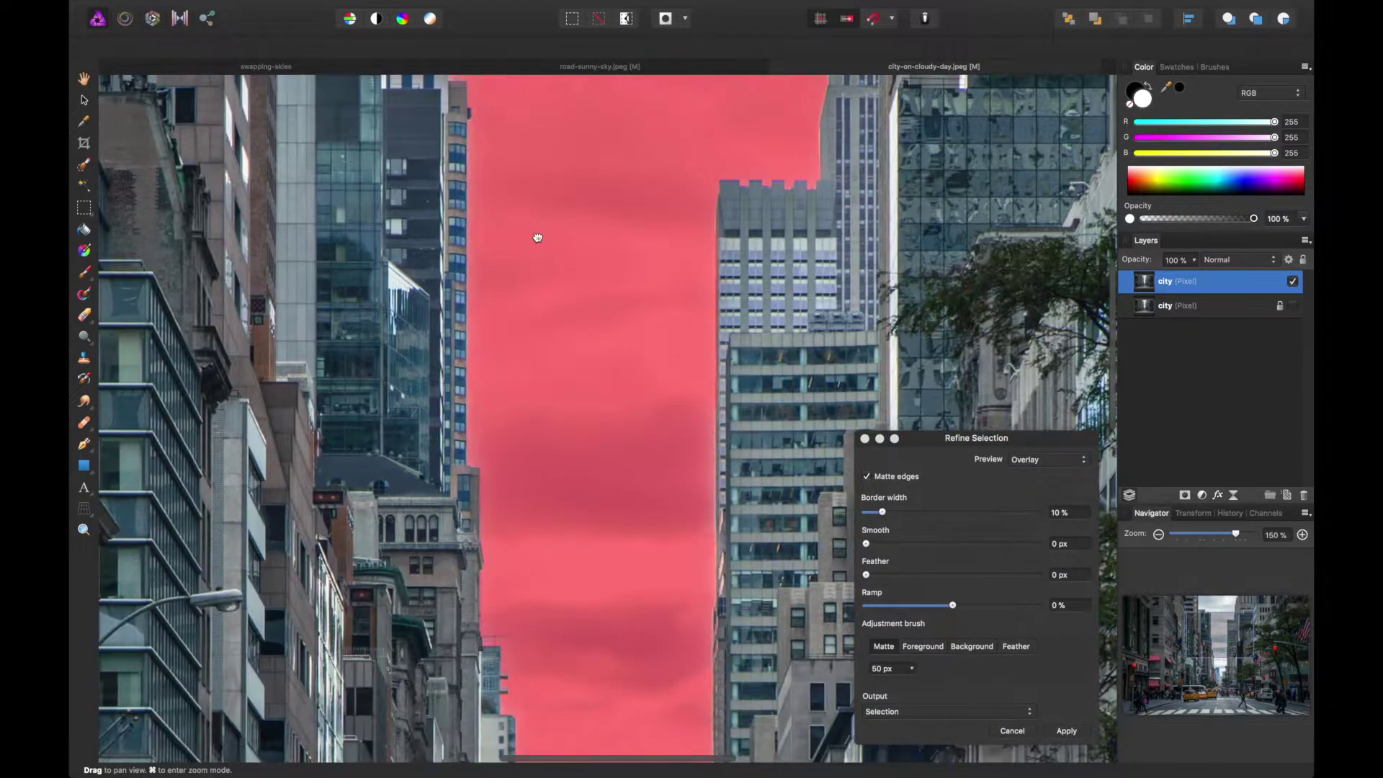
scroll(553, 392, down, 5)
scroll(559, 238, down, 5)
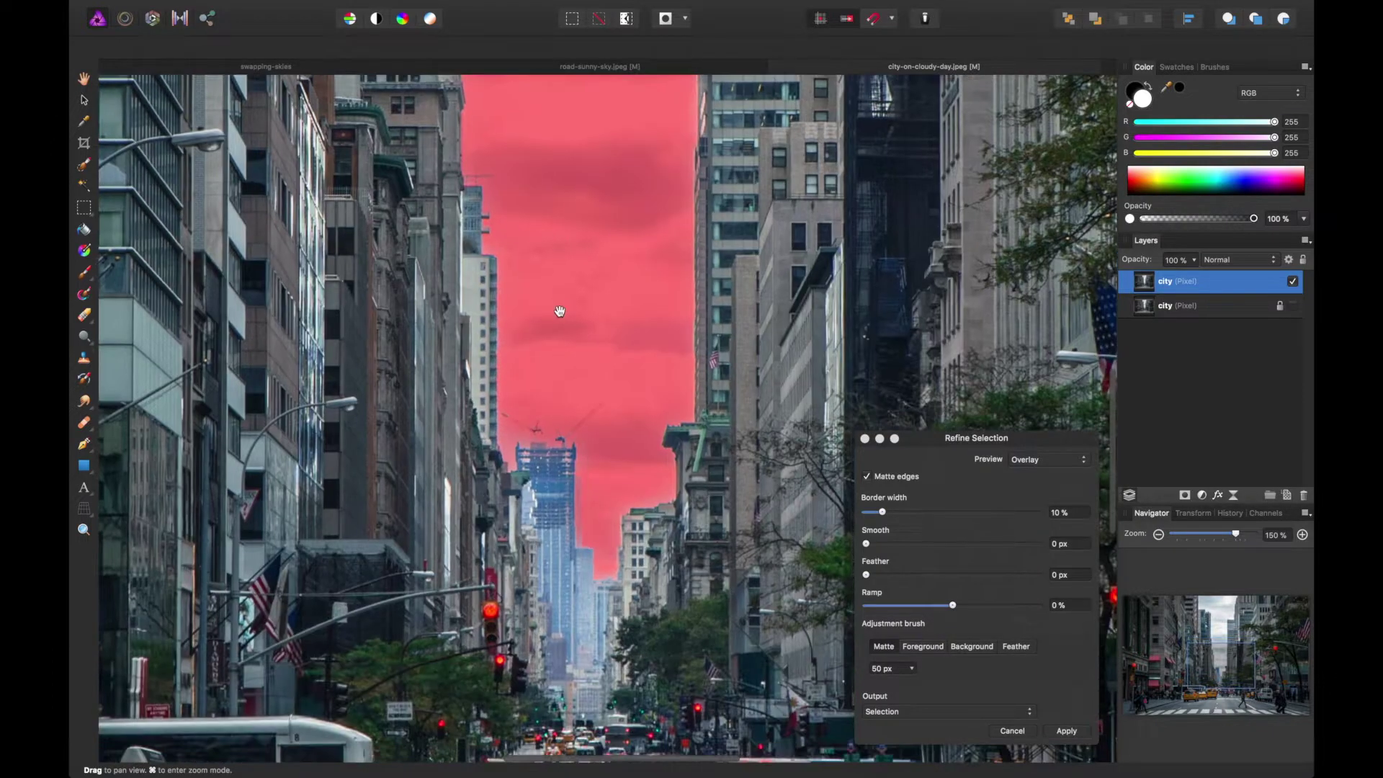
scroll(559, 346, up, 3)
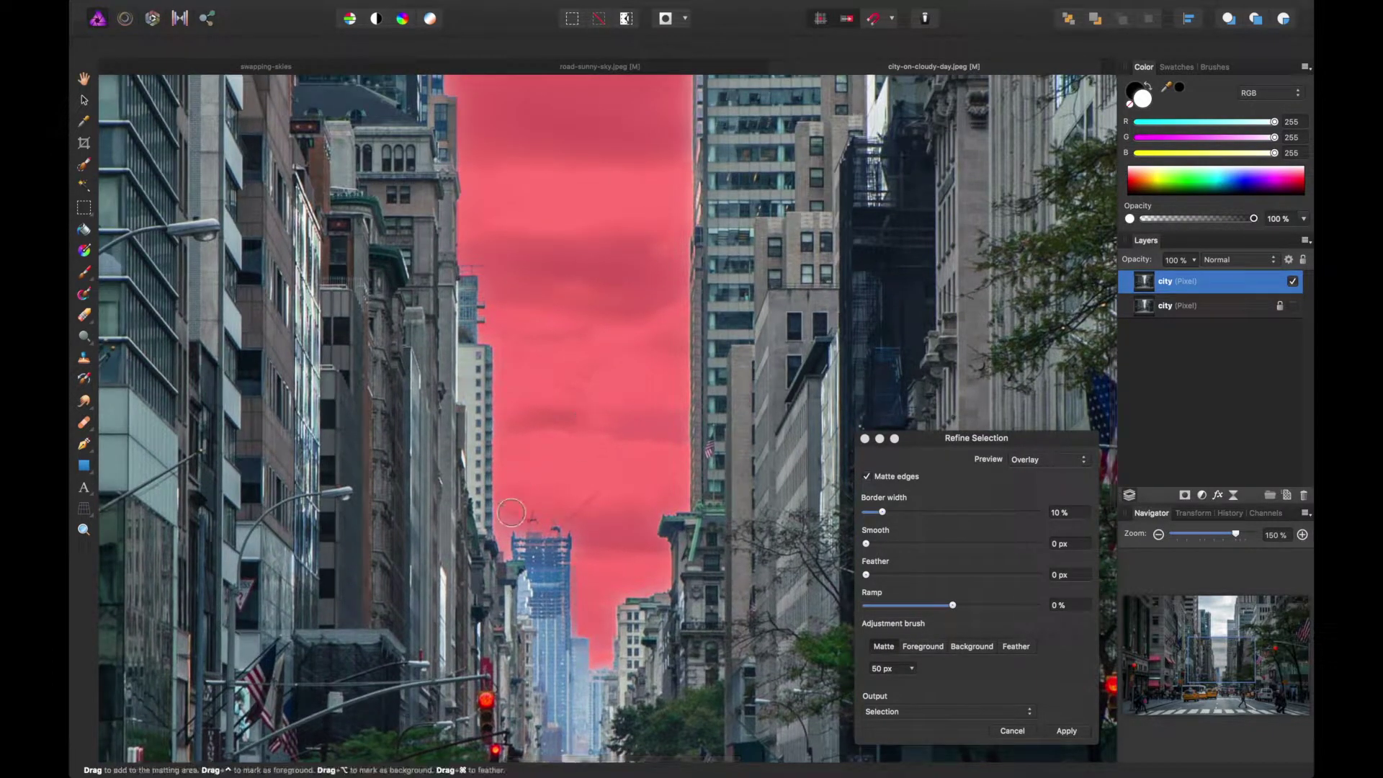
scroll(550, 262, up, 8)
scroll(578, 295, up, 10)
scroll(580, 320, up, 8)
scroll(612, 349, down, 4)
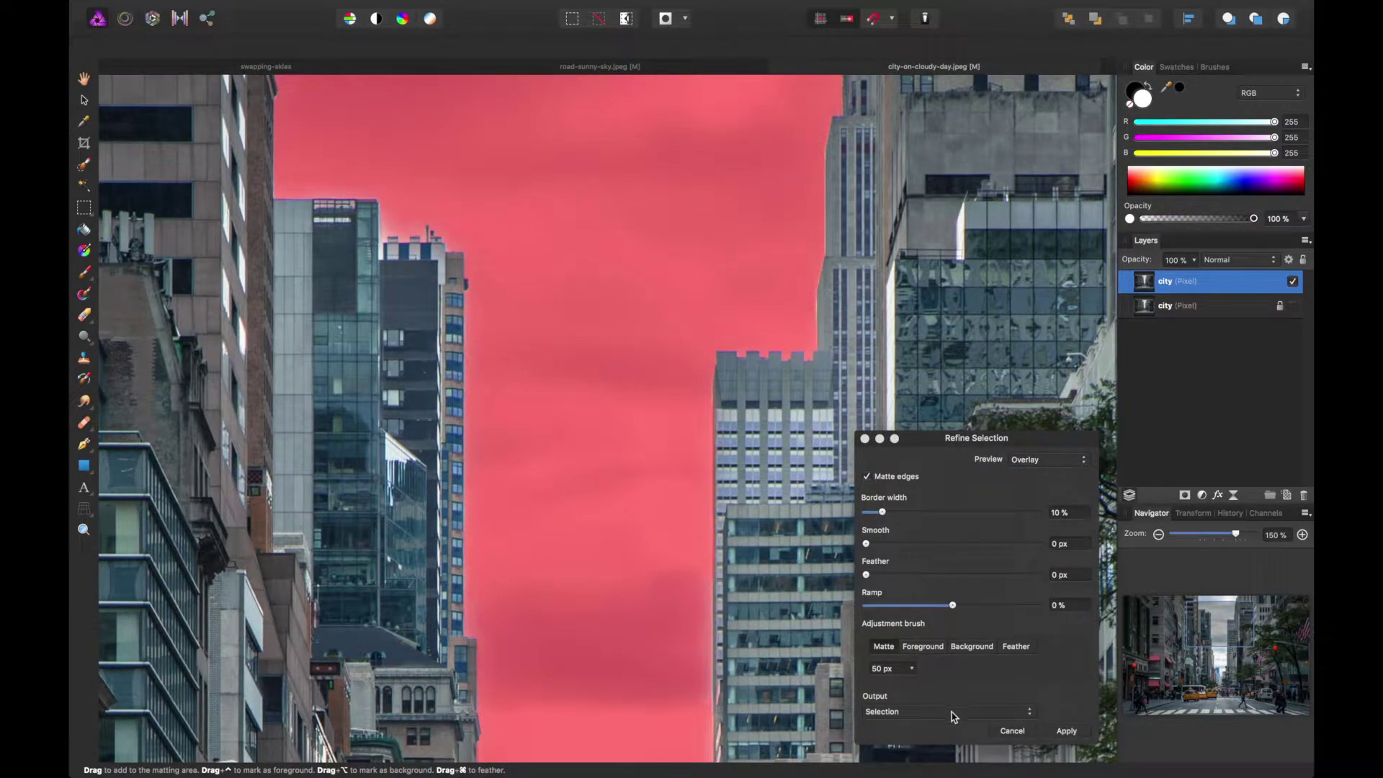
click(954, 716)
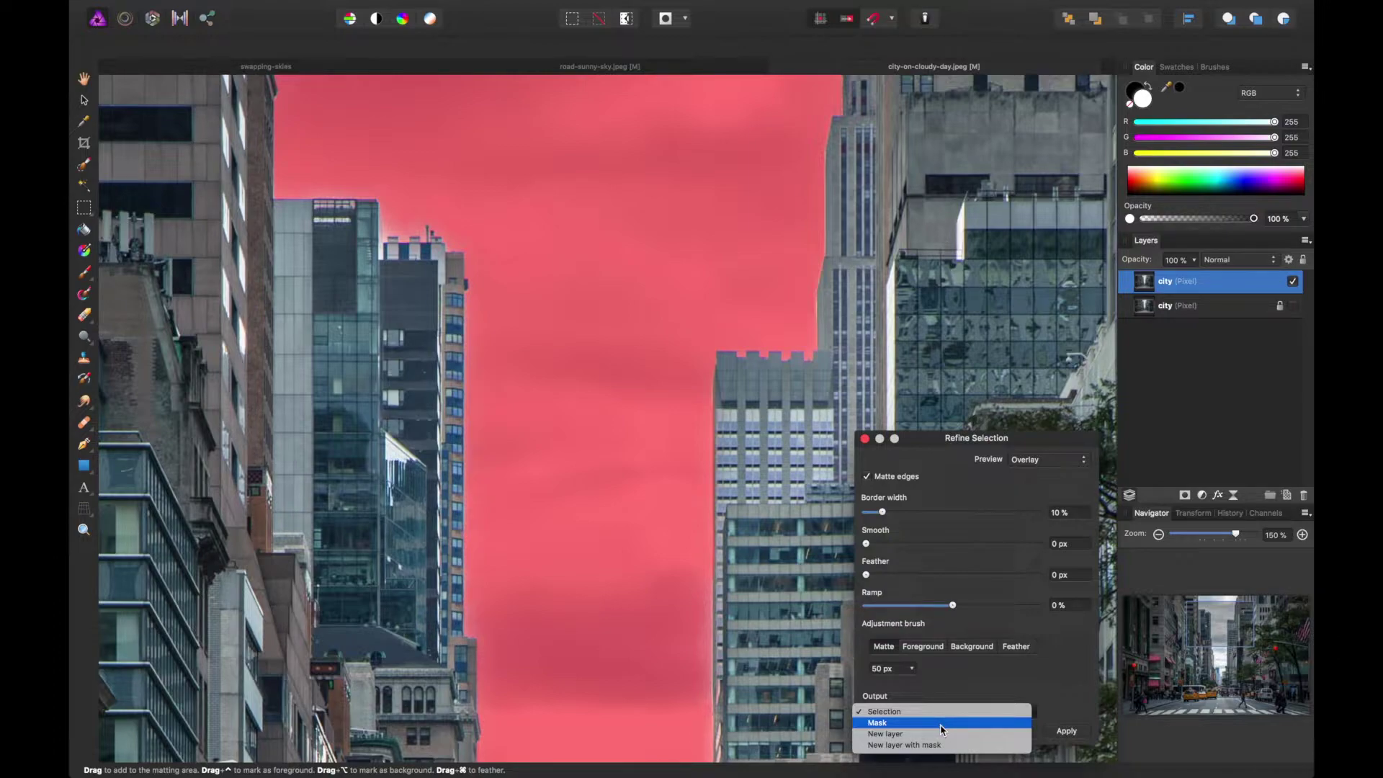
click(940, 722)
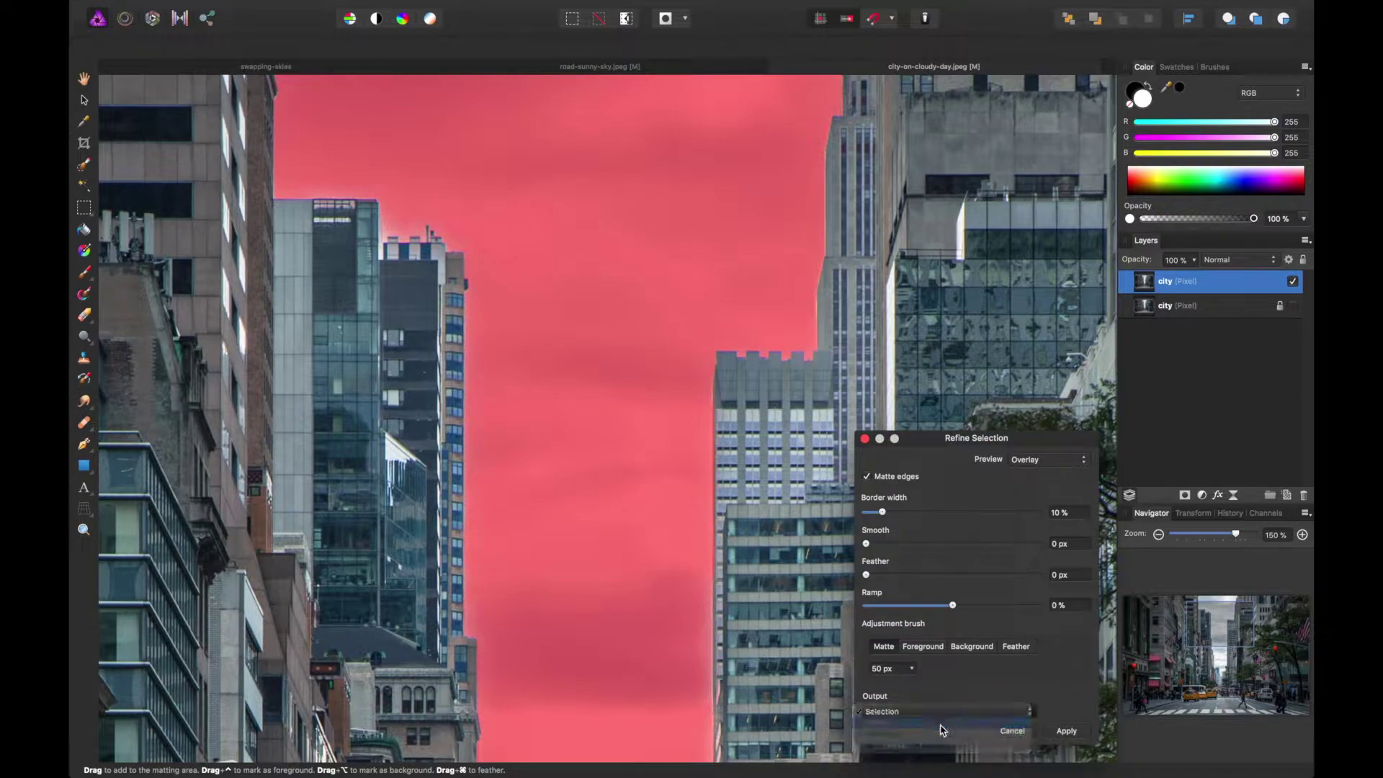
Apply the refinement so the city layer's mask makes the sky transparent, check the street, and start Save As
click(1065, 731)
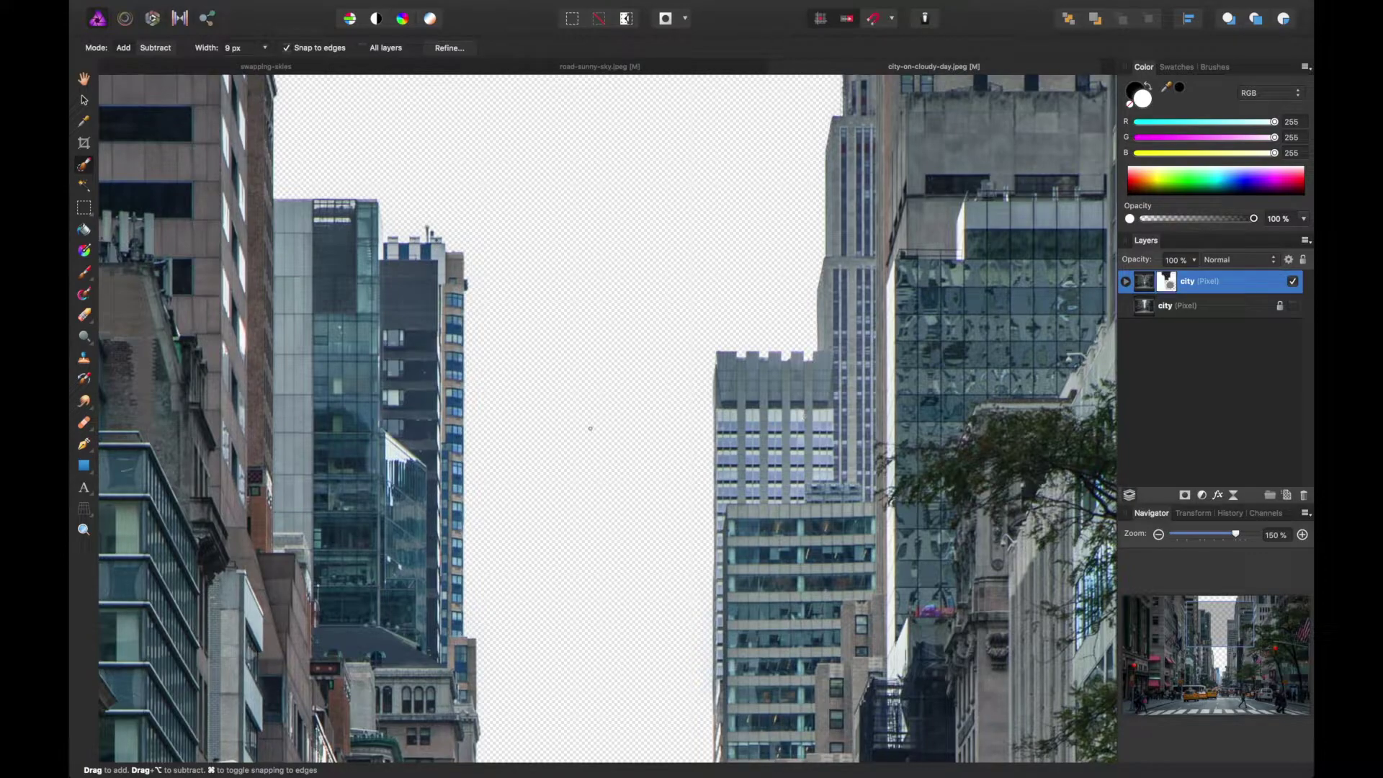
scroll(589, 429, down, 3)
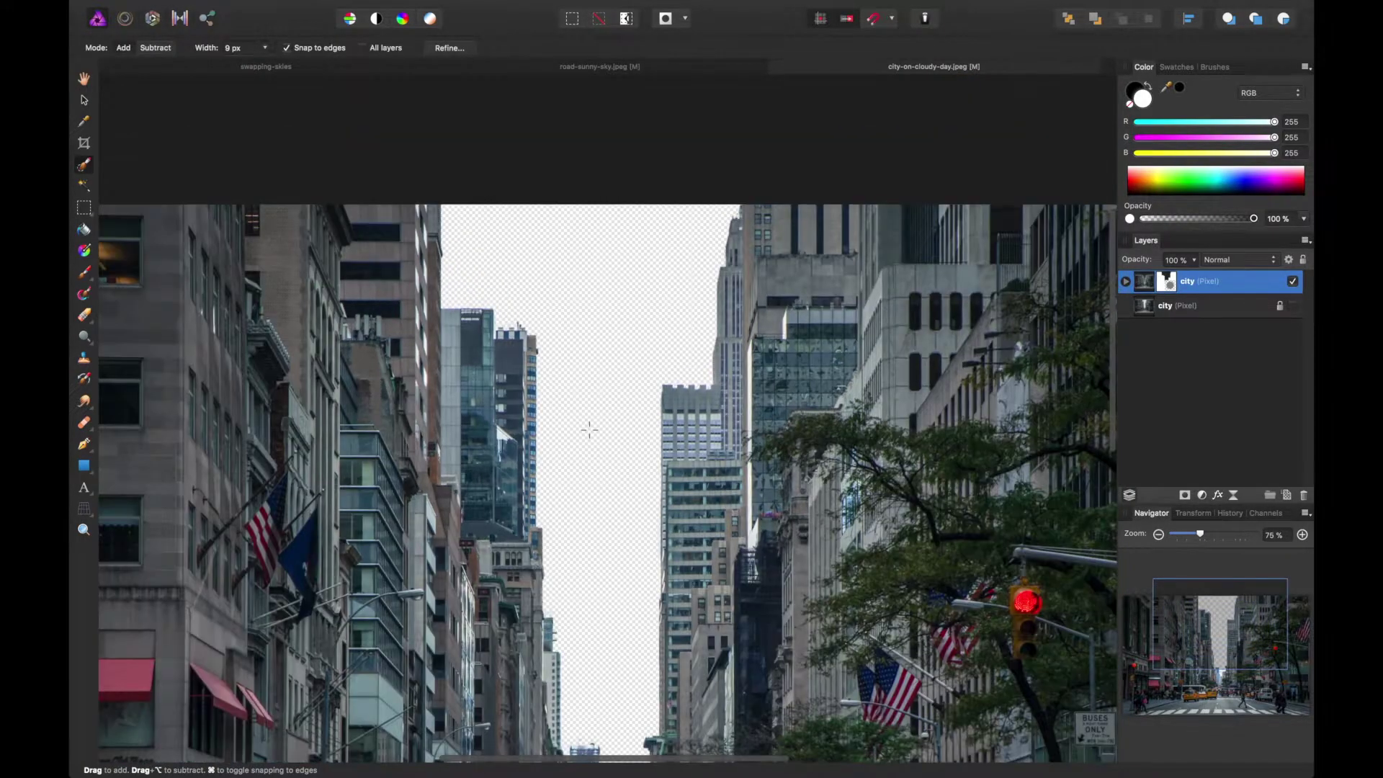
scroll(589, 430, up, 8)
scroll(589, 429, down, 5)
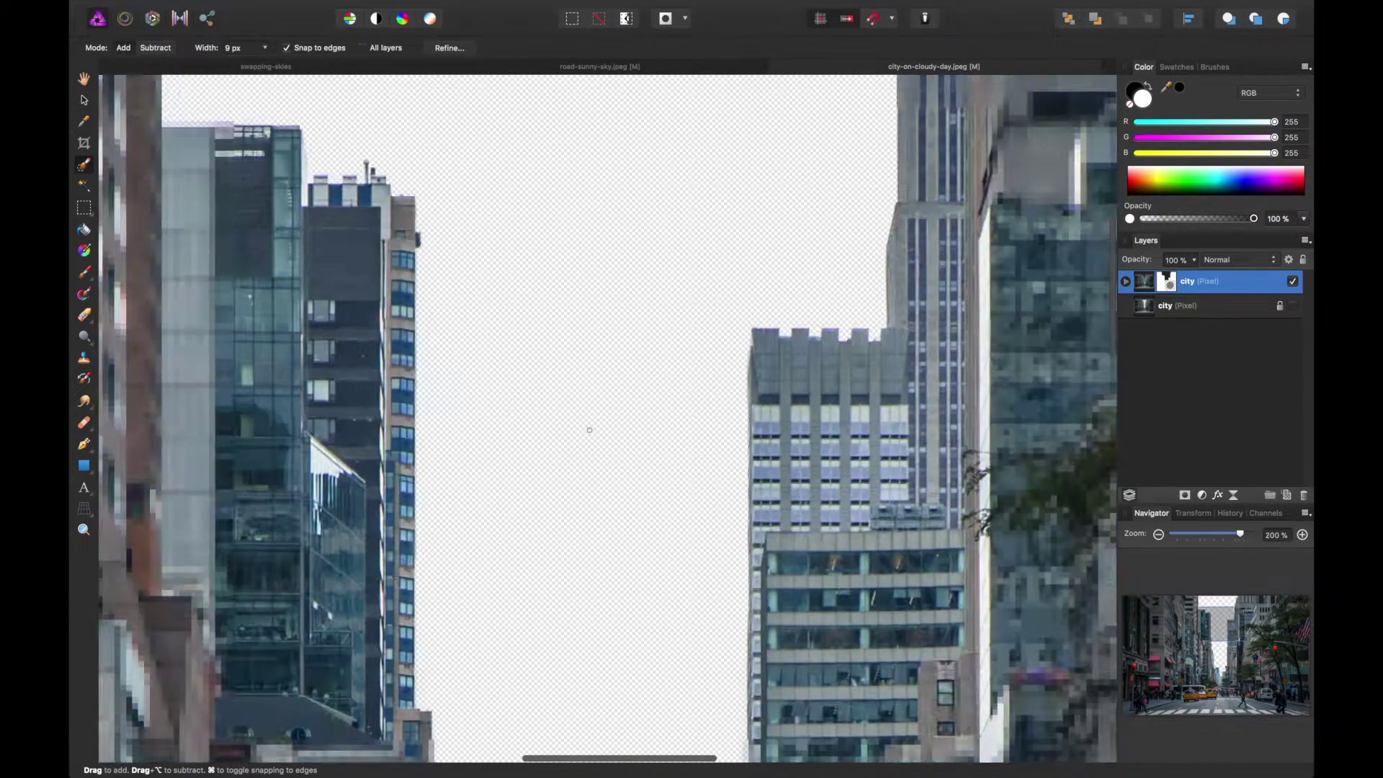
drag(589, 429, 633, 253)
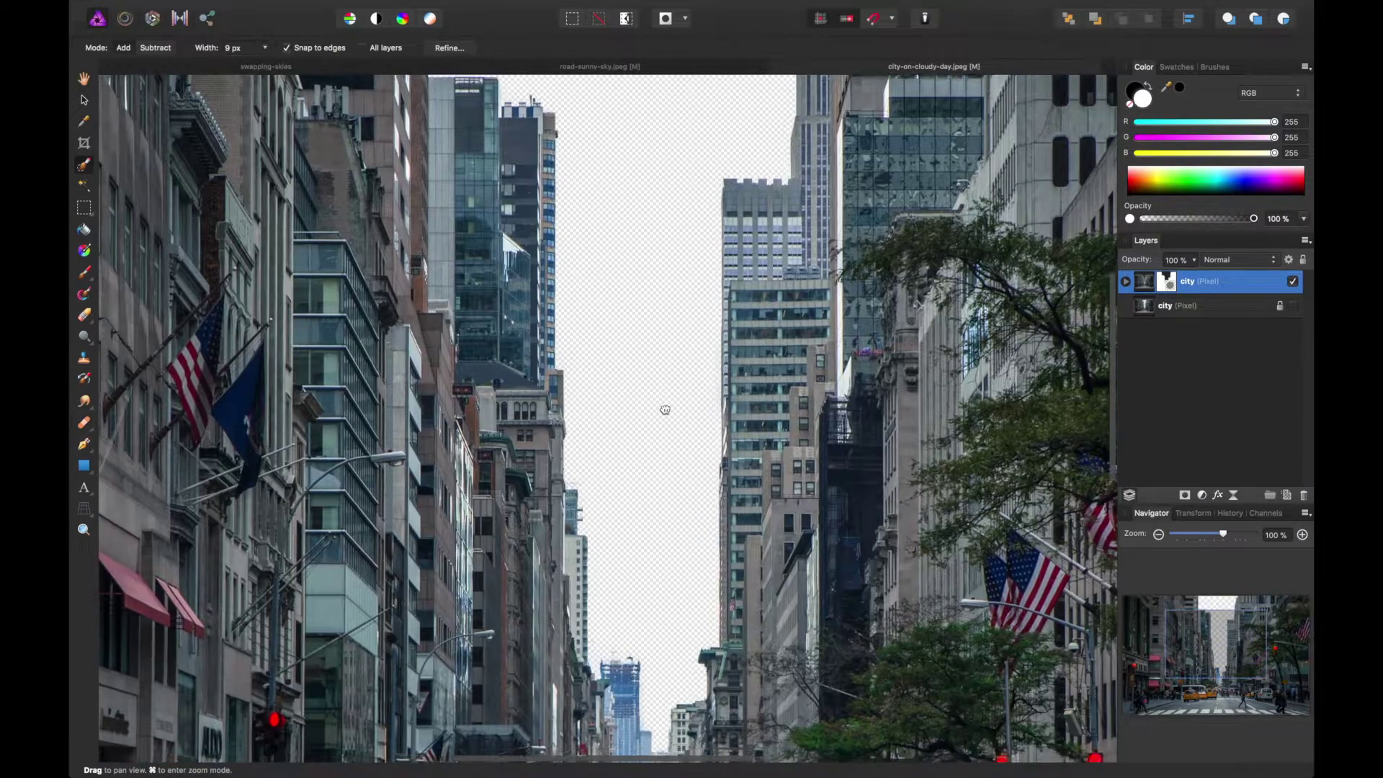
drag(664, 407, 670, 254)
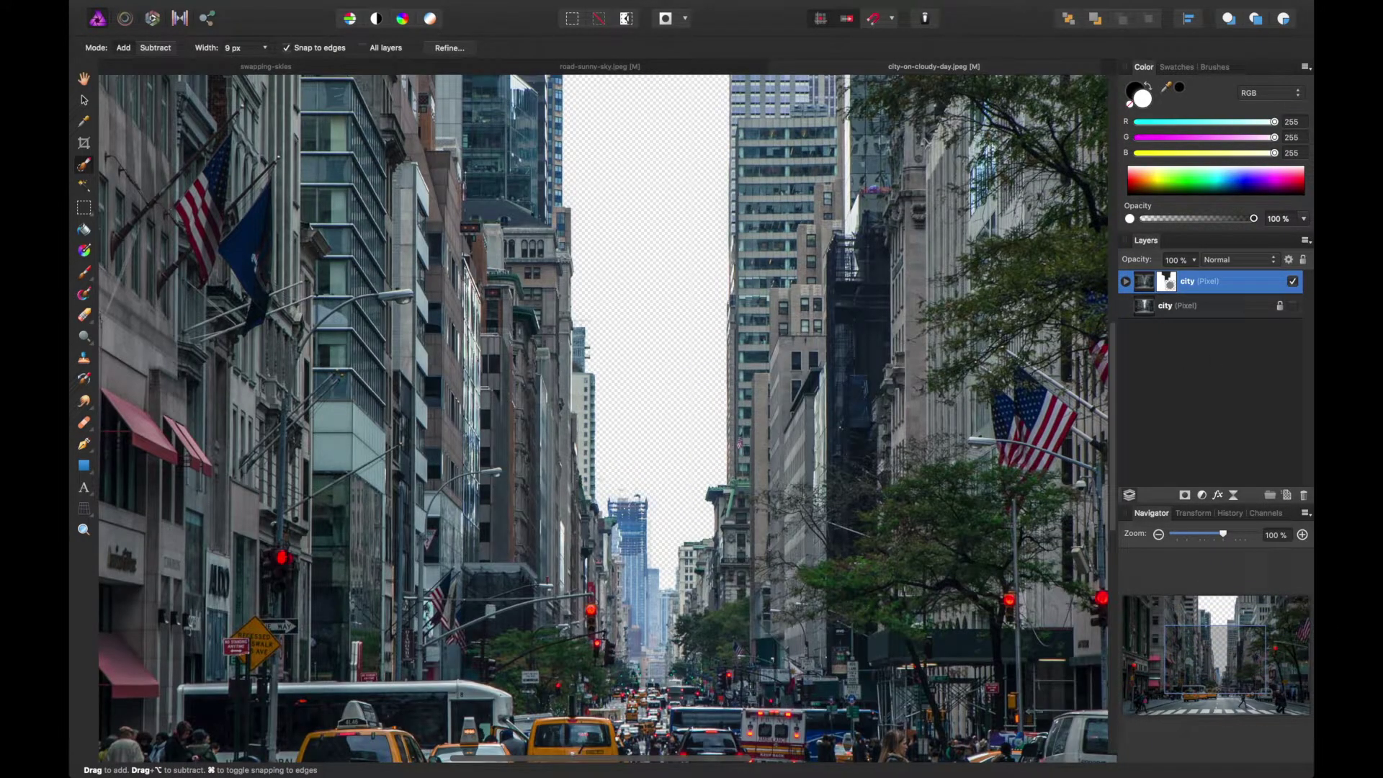
key(super+s)
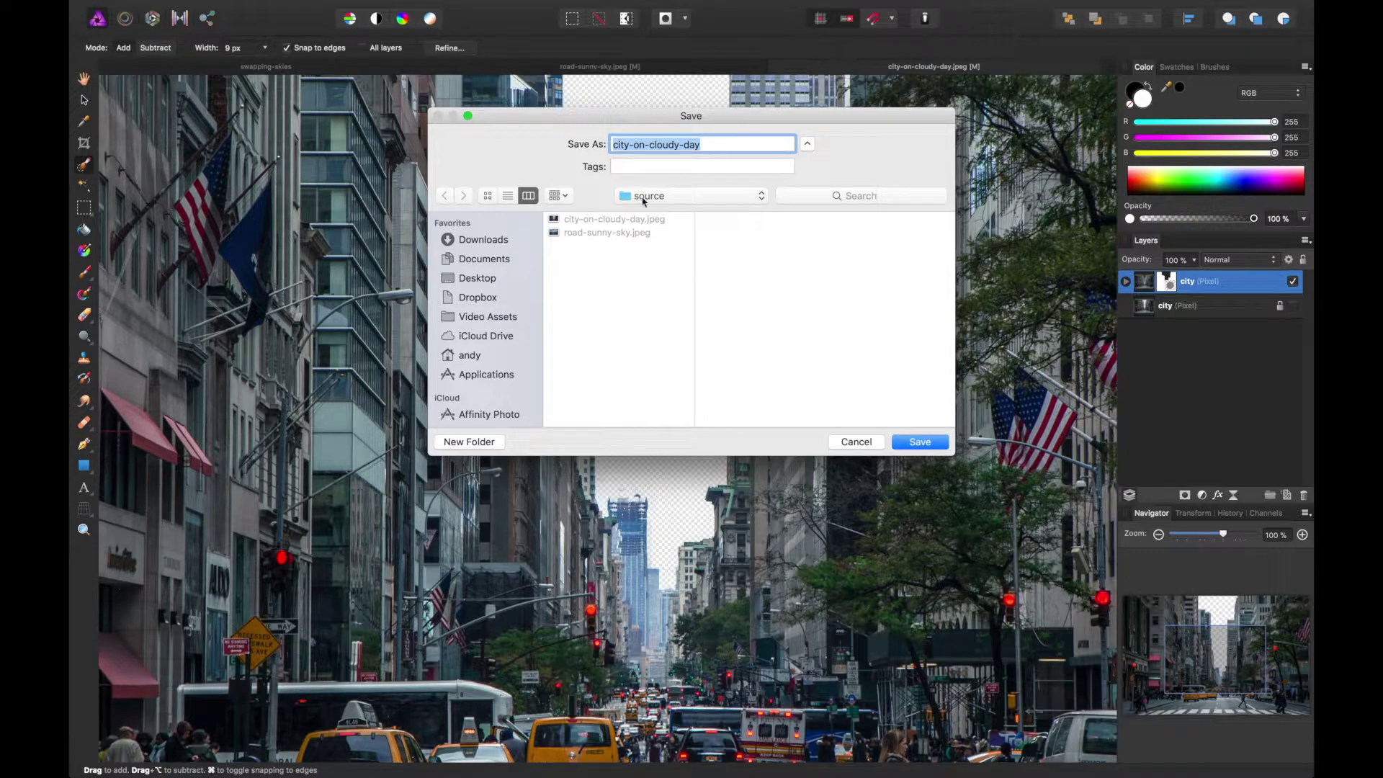
Save the document as swapping-skies-working in the final folder of Replace A Sky in Affinity Photo
click(643, 201)
click(692, 210)
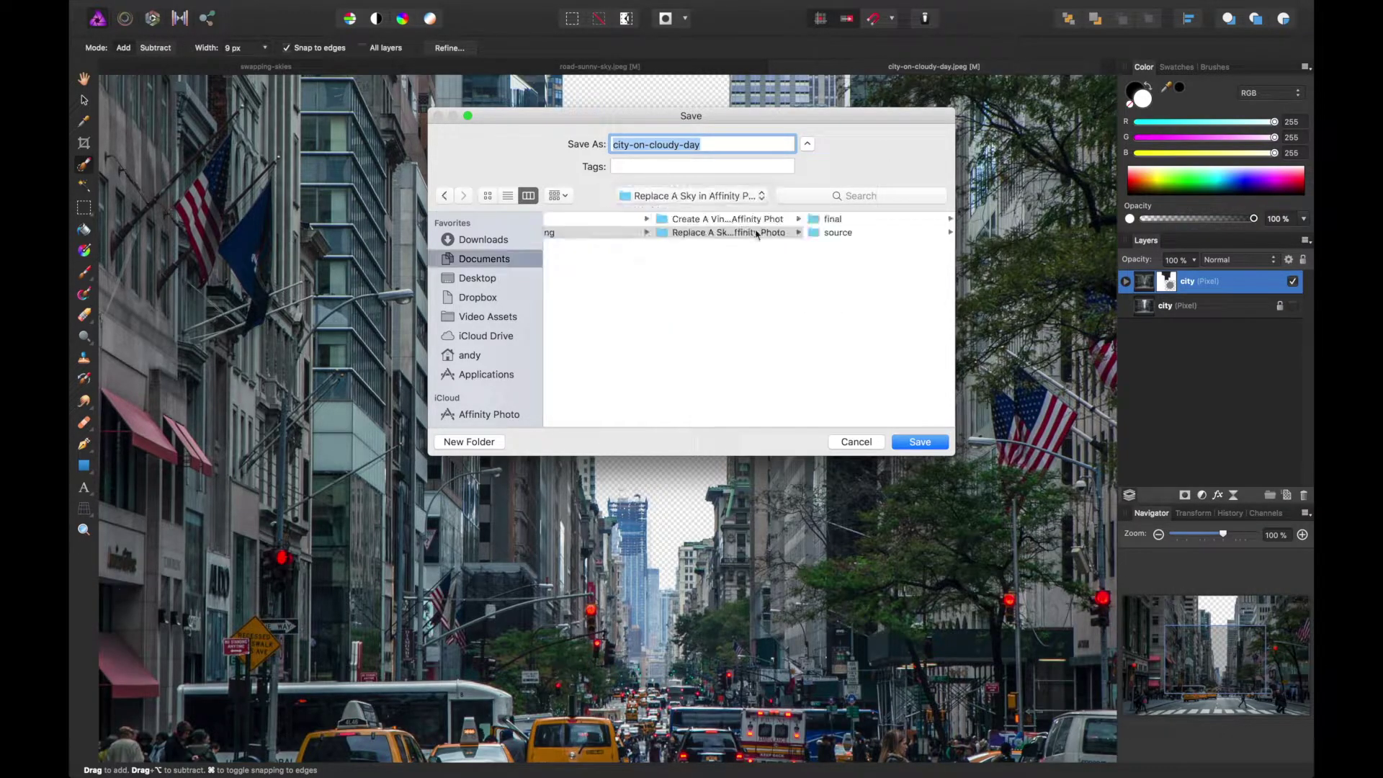
click(846, 219)
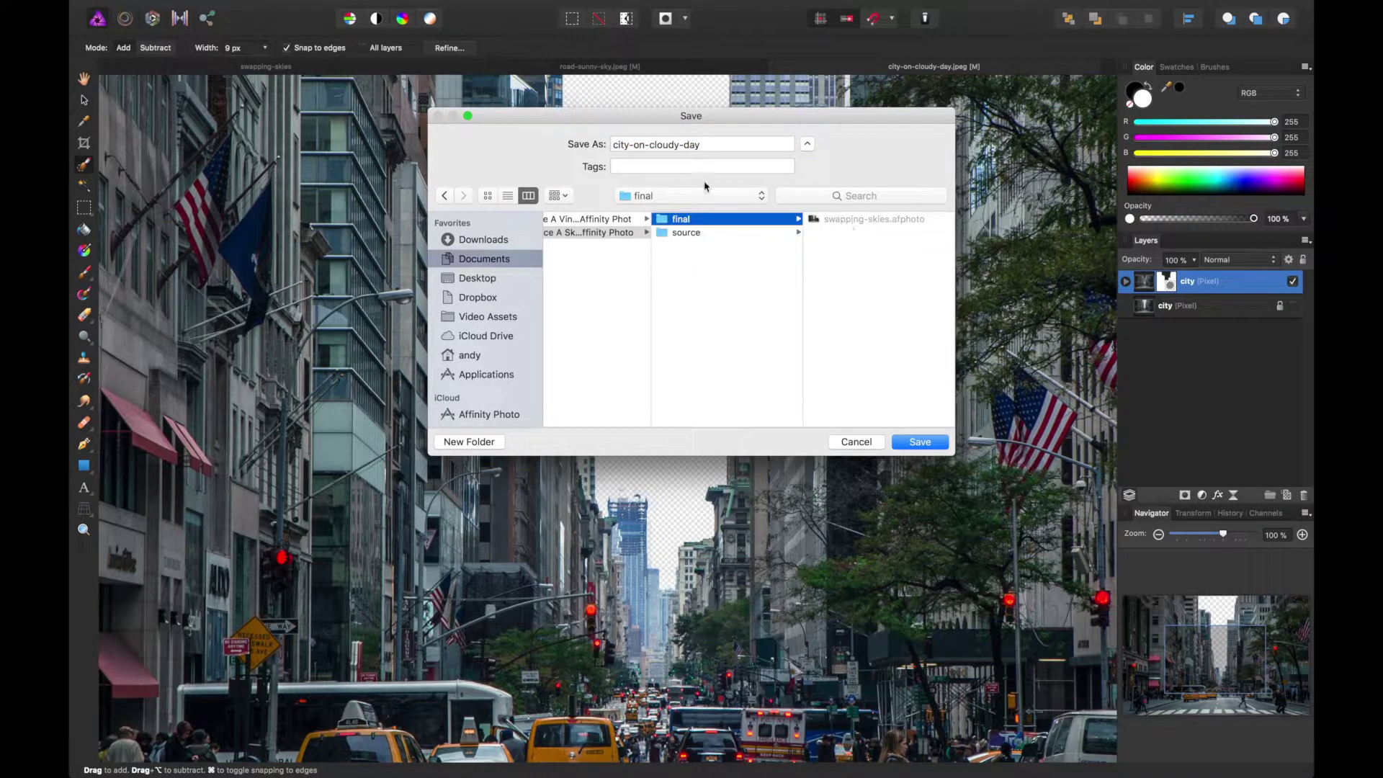
triple_click(666, 143)
text(swapping-skies-working)
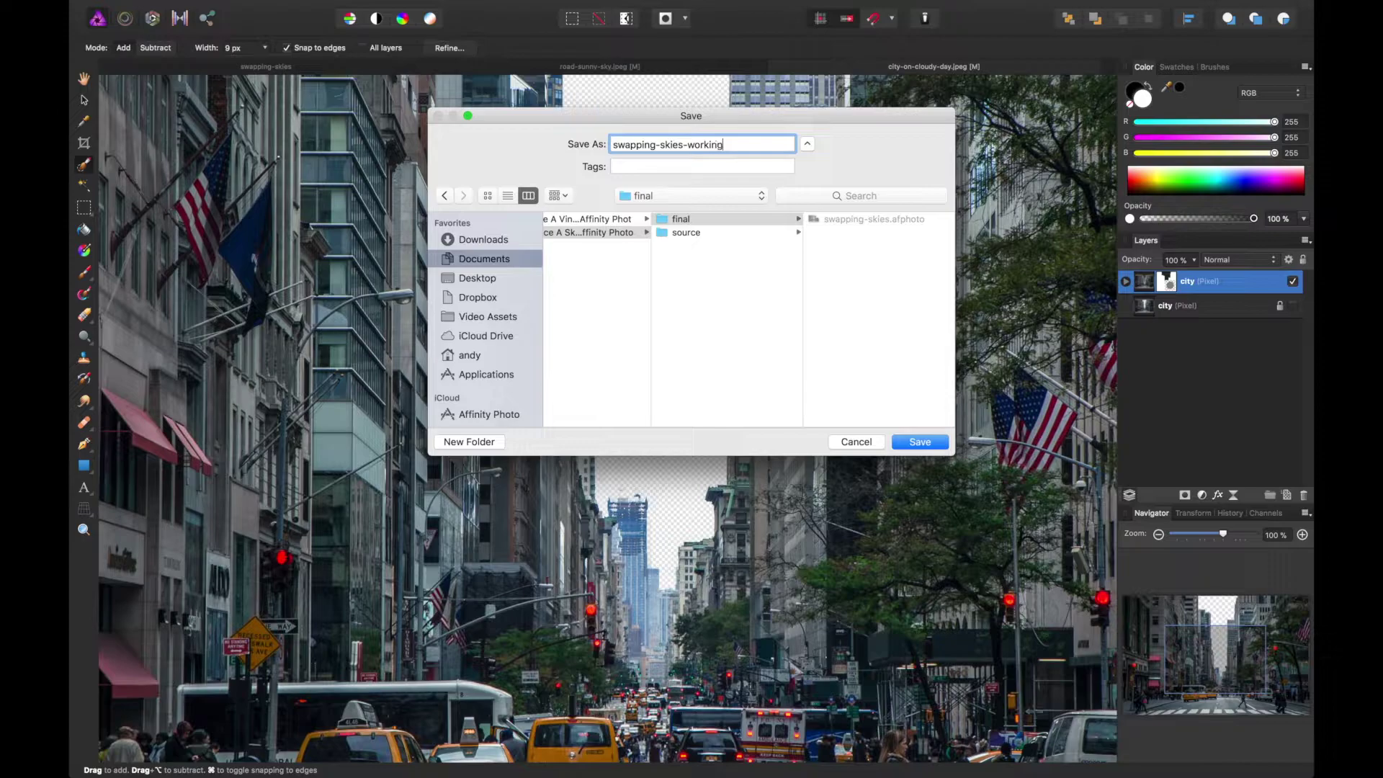
key(Return)
scroll(527, 219, up, 5)
scroll(540, 265, up, 2)
With the Move tool, deselect the city layer and zoom in on the building tops at the sky edge
scroll(541, 265, up, 3)
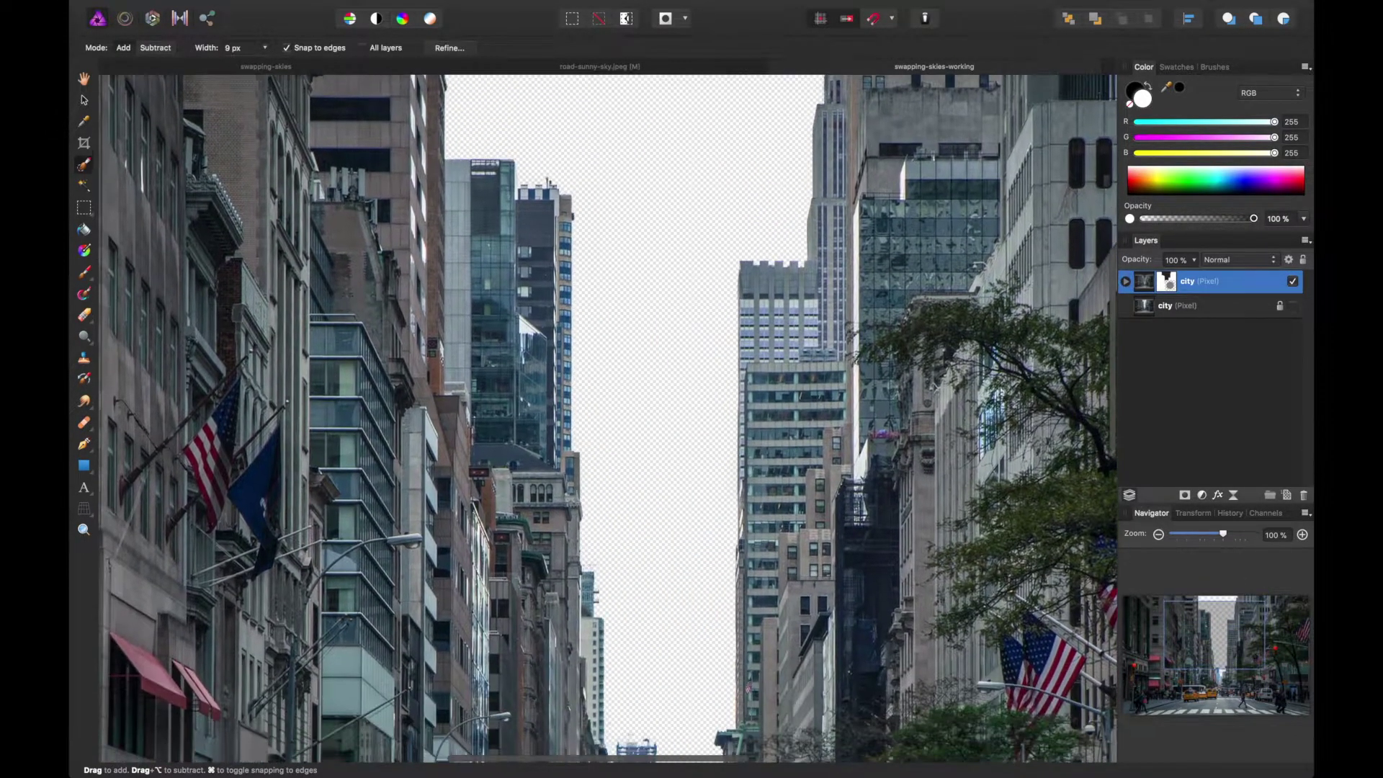
scroll(517, 309, up, 3)
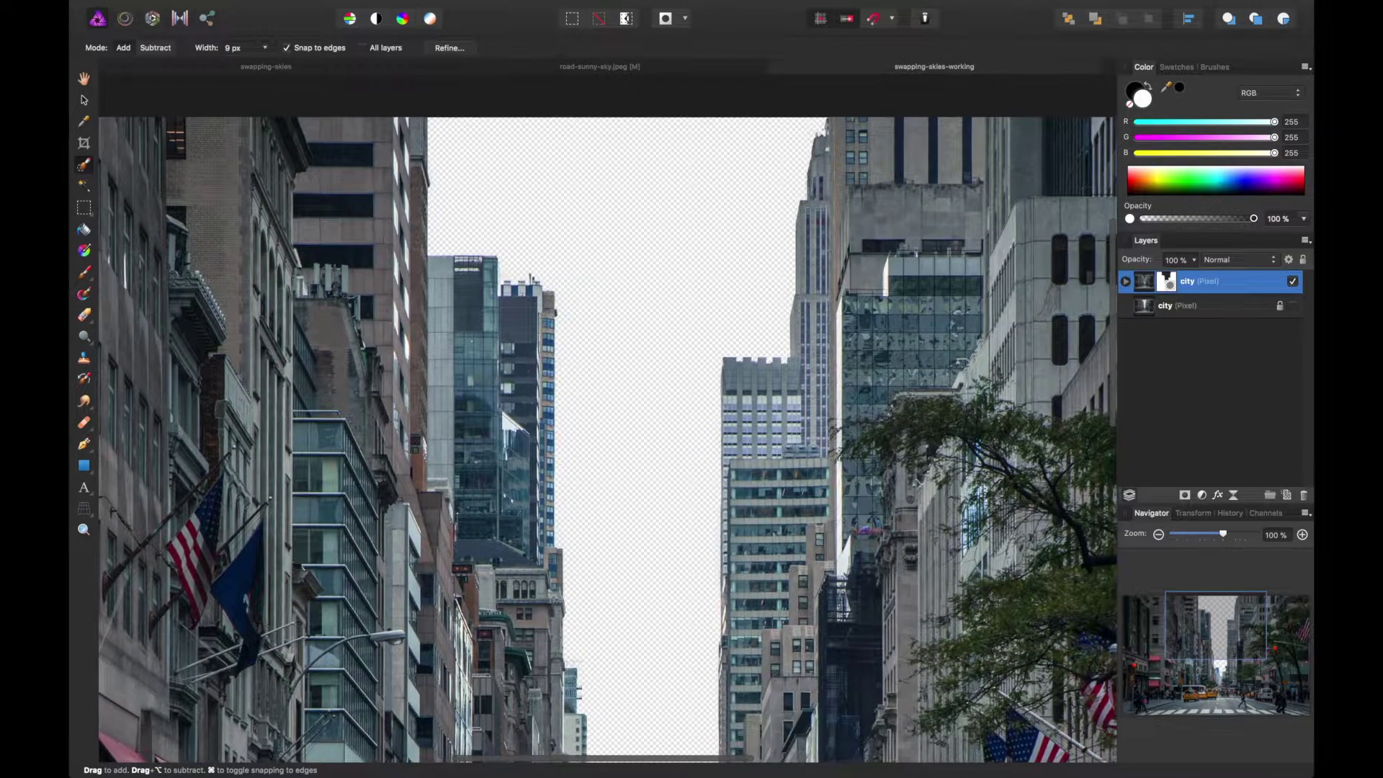
key(v)
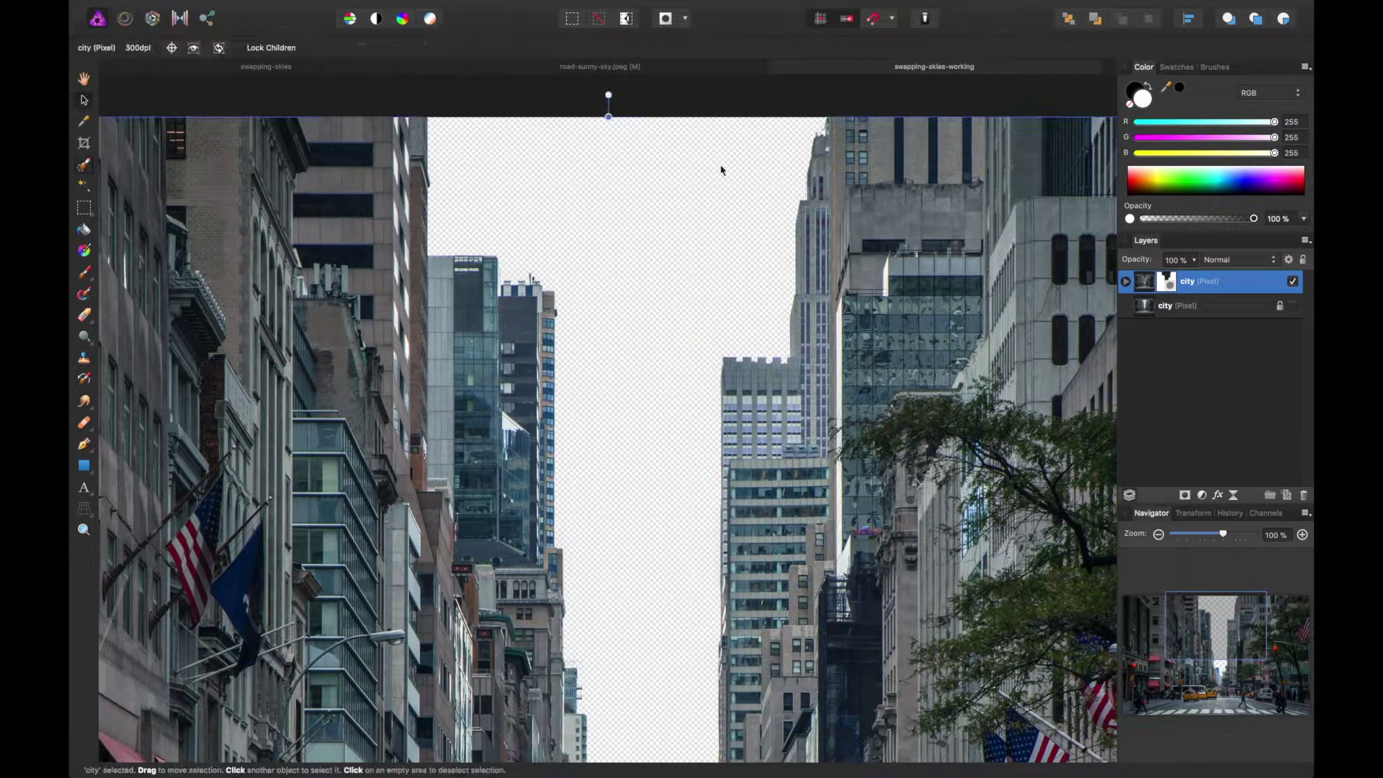
click(718, 102)
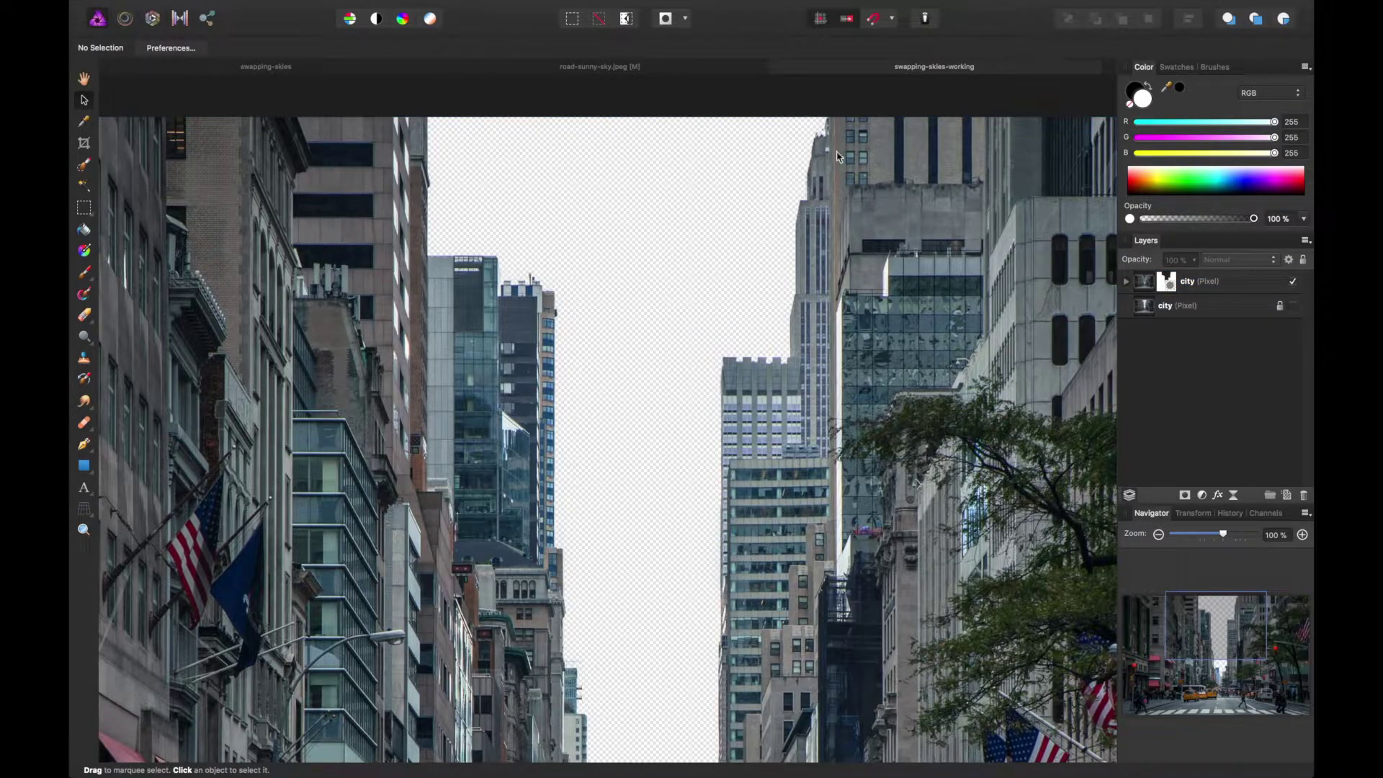
scroll(823, 136, up, 6)
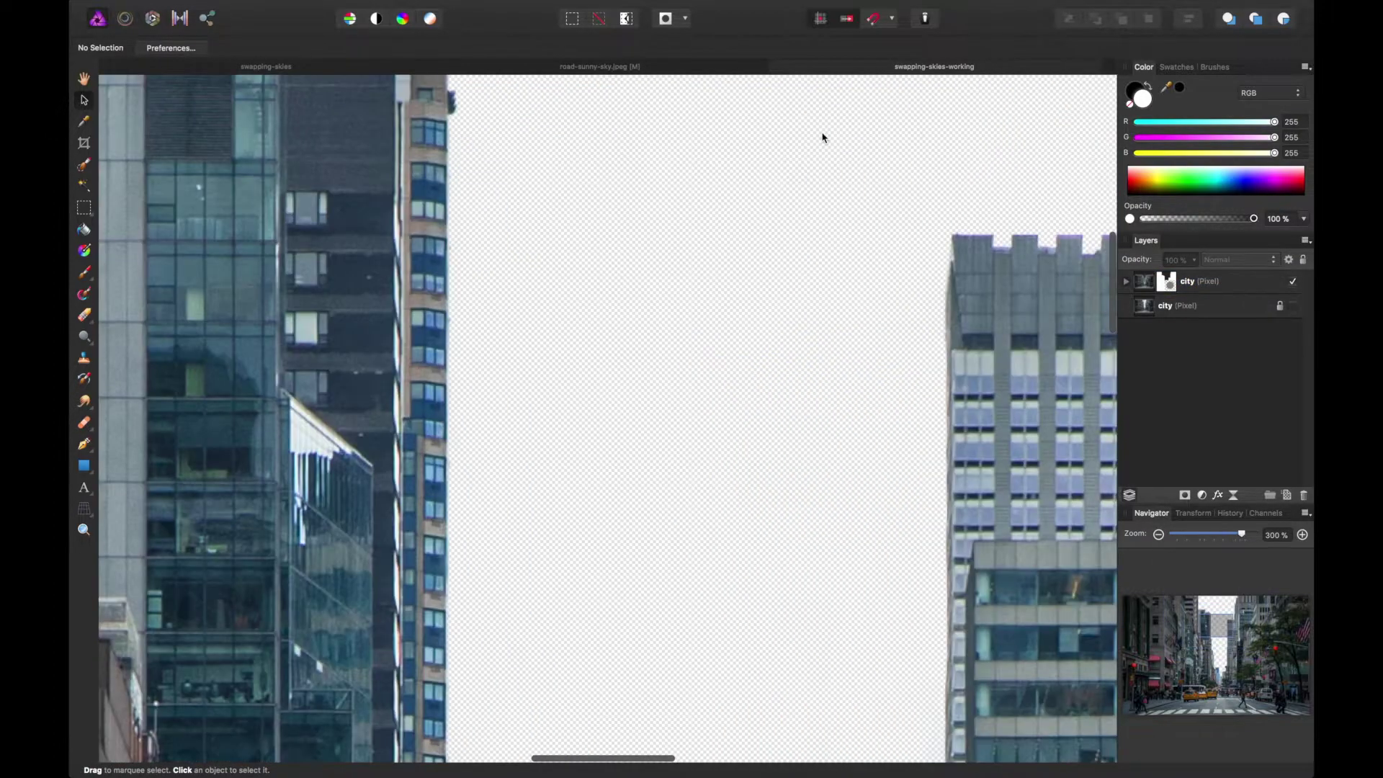
drag(831, 160, 687, 333)
scroll(670, 320, up, 4)
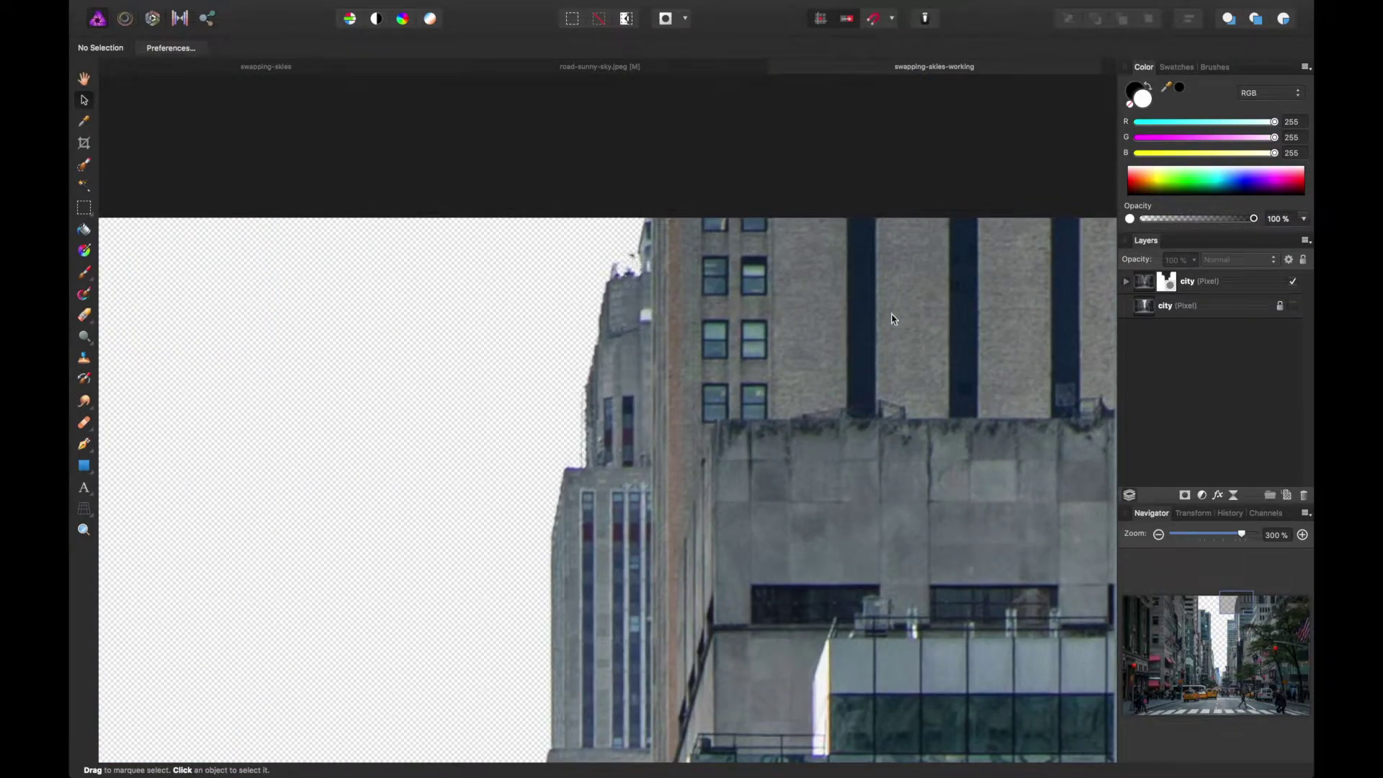
Select the city layer's mask and paint black over a building top, undoing and shrinking the brush to about 40 px
click(1127, 282)
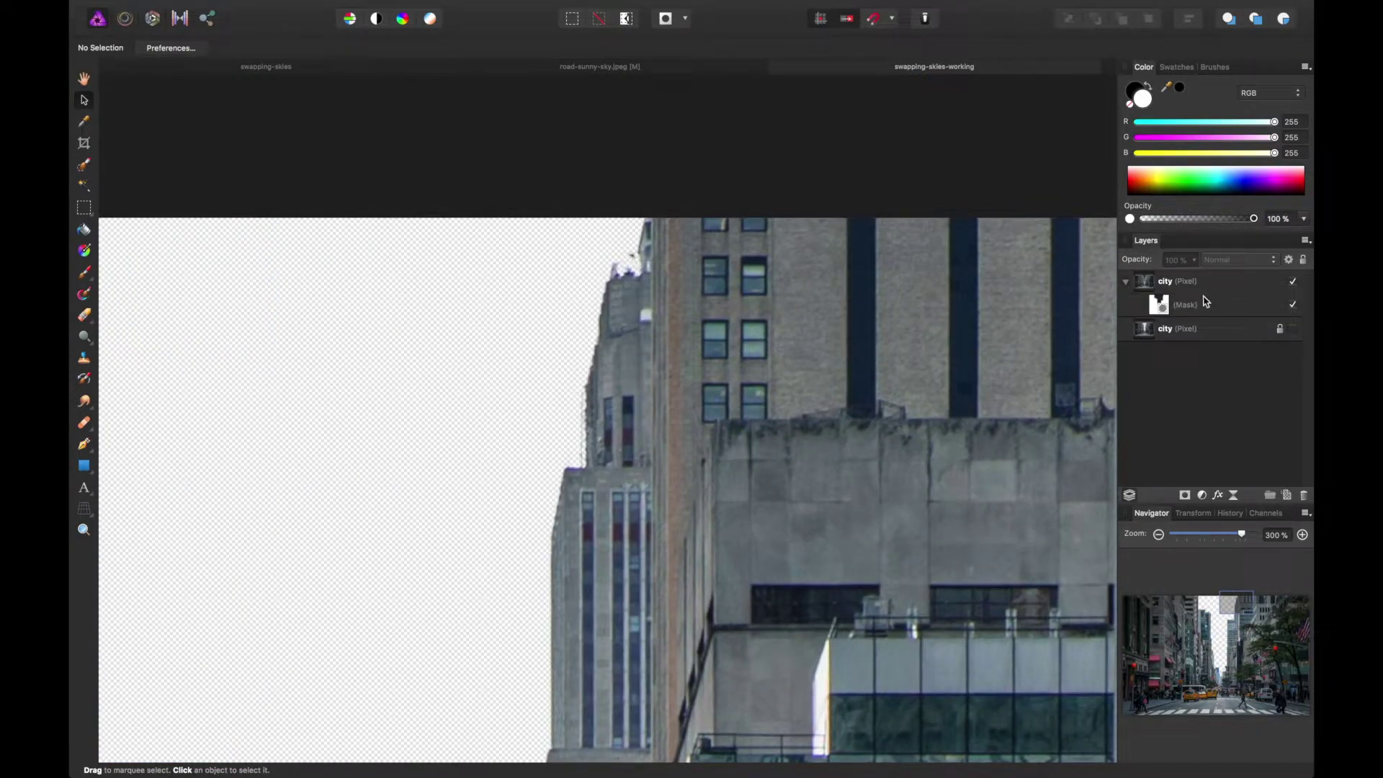
click(1168, 306)
key(b)
key(x)
drag(584, 259, 621, 285)
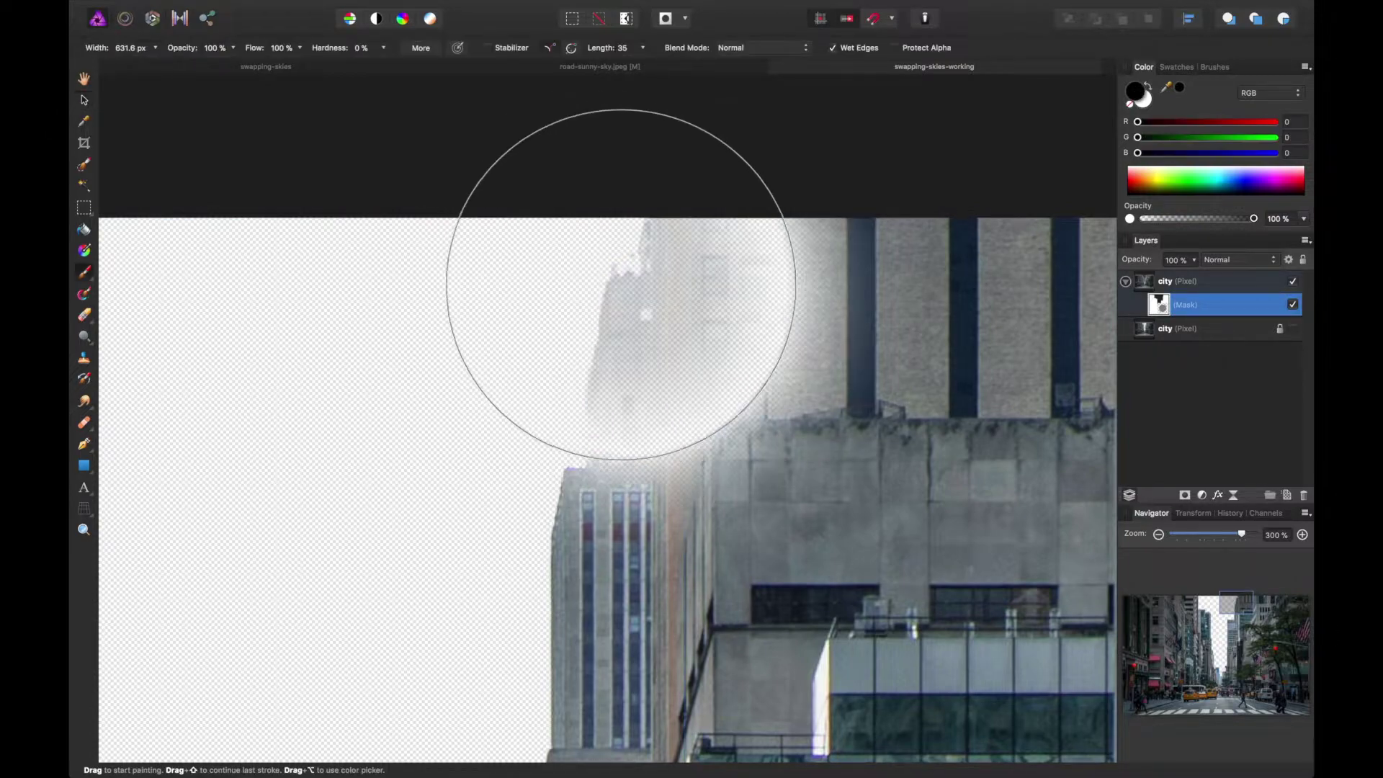
key(bracketleft)
key(bracketleft)
key(bracketleft)
key(bracketleft)
key(bracketleft)
key(bracketleft)
key(super+z)
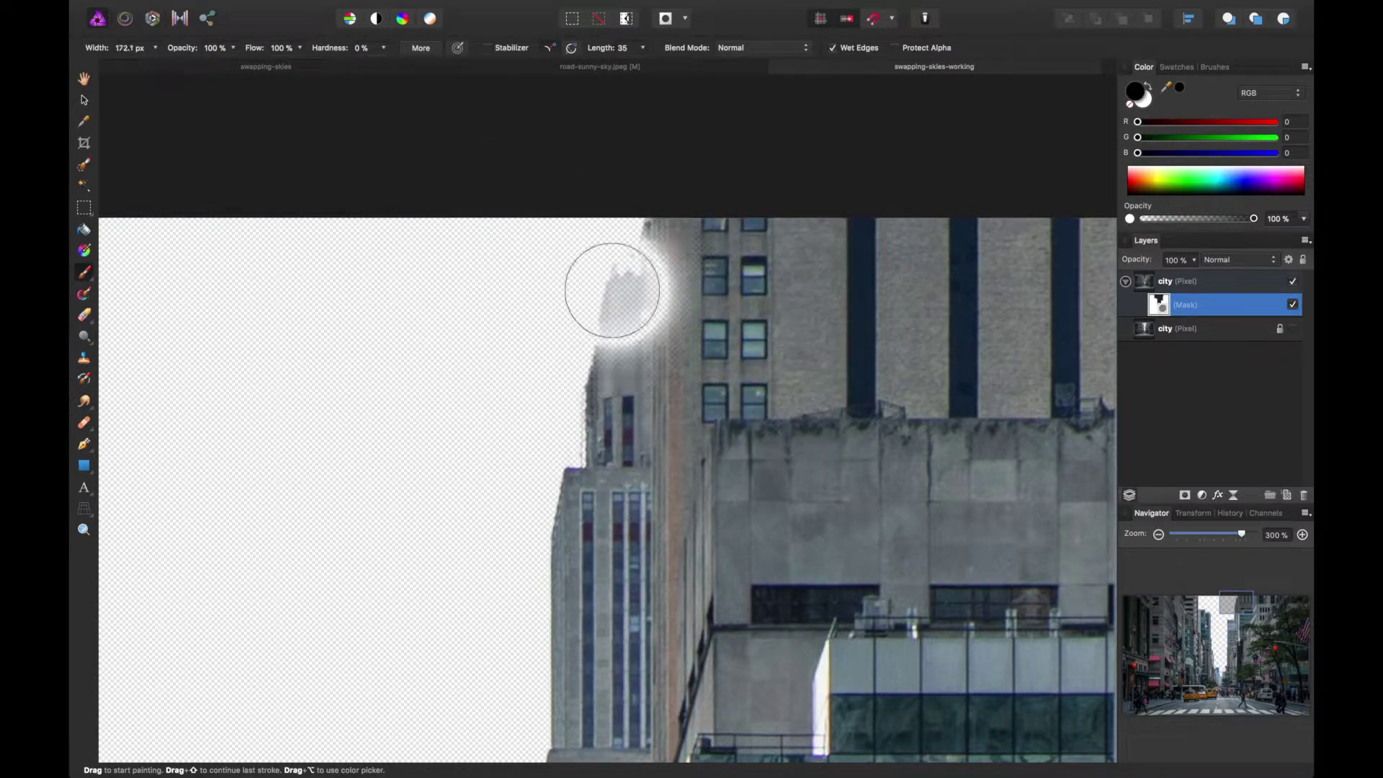
key(bracketleft)
key(bracketleft)
key(bracketleft)
key(bracketleft)
key(bracketleft)
key(bracketleft)
key(bracketleft)
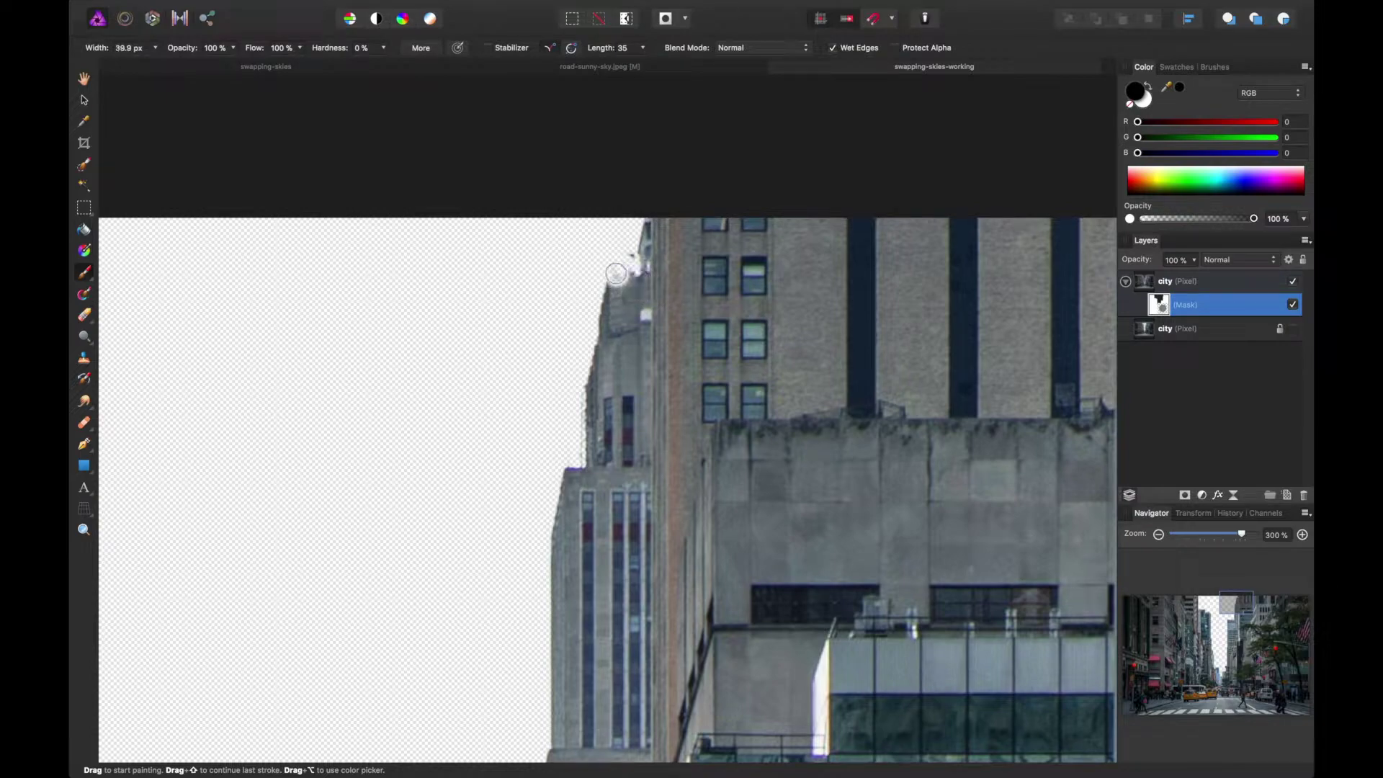
Paint white on the mask to restore the building's top-left edge, then zoom out and save
key(x)
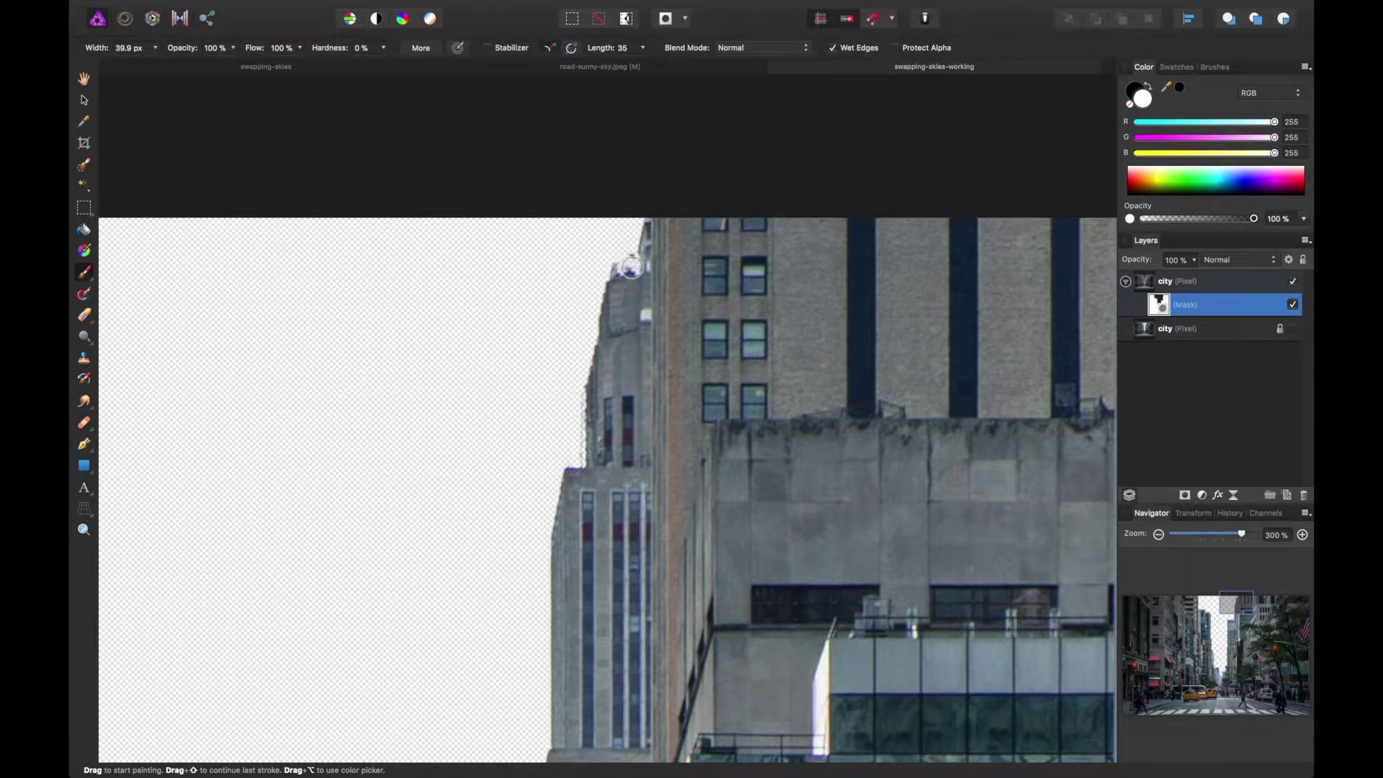
mouse_move(632, 268)
mouse_down()
mouse_move(634, 281)
mouse_move(628, 268)
mouse_move(641, 270)
mouse_up()
scroll(646, 305, up, 2)
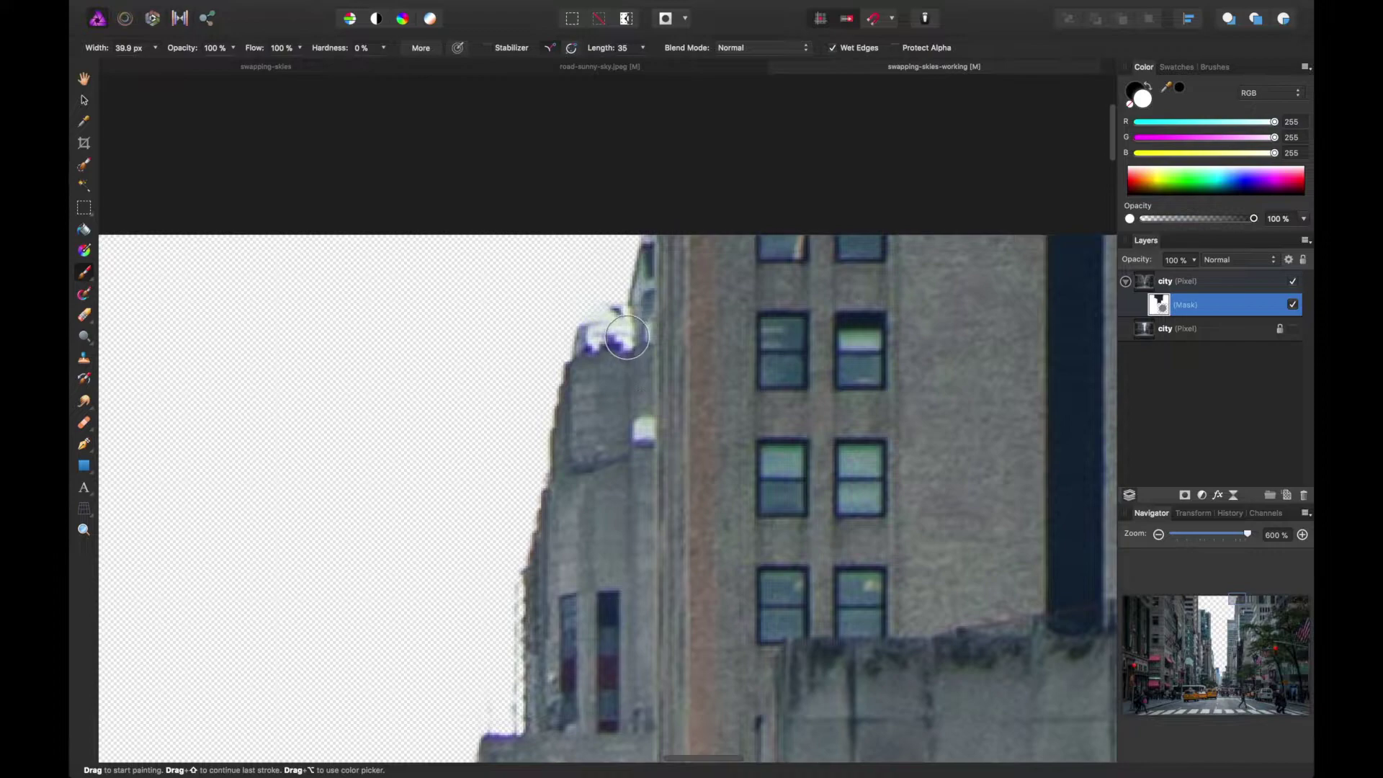
mouse_move(627, 337)
mouse_down()
mouse_move(661, 325)
mouse_move(635, 300)
mouse_move(604, 351)
mouse_up()
key(x)
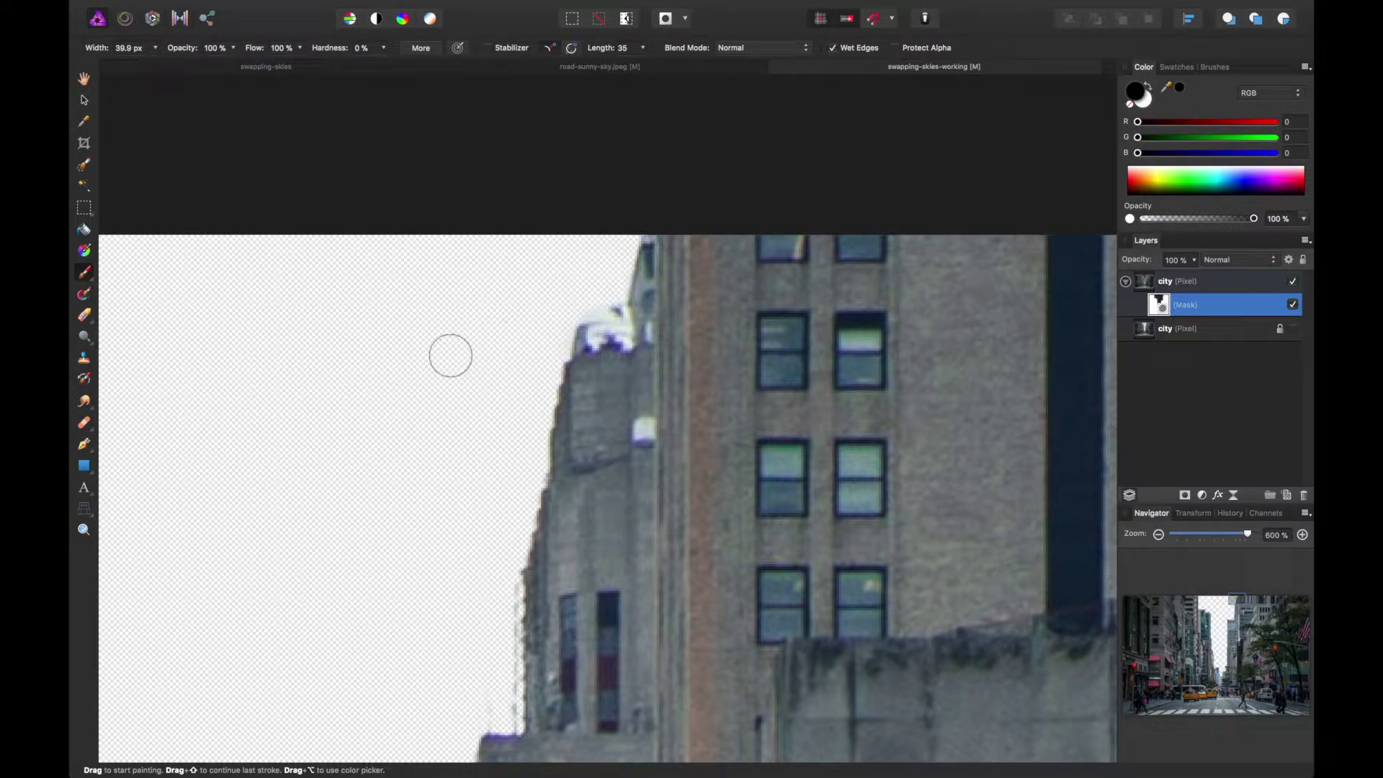
key(super+minus)
key(super+minus)
key(super+minus)
key(super+minus)
scroll(447, 377, down, 10)
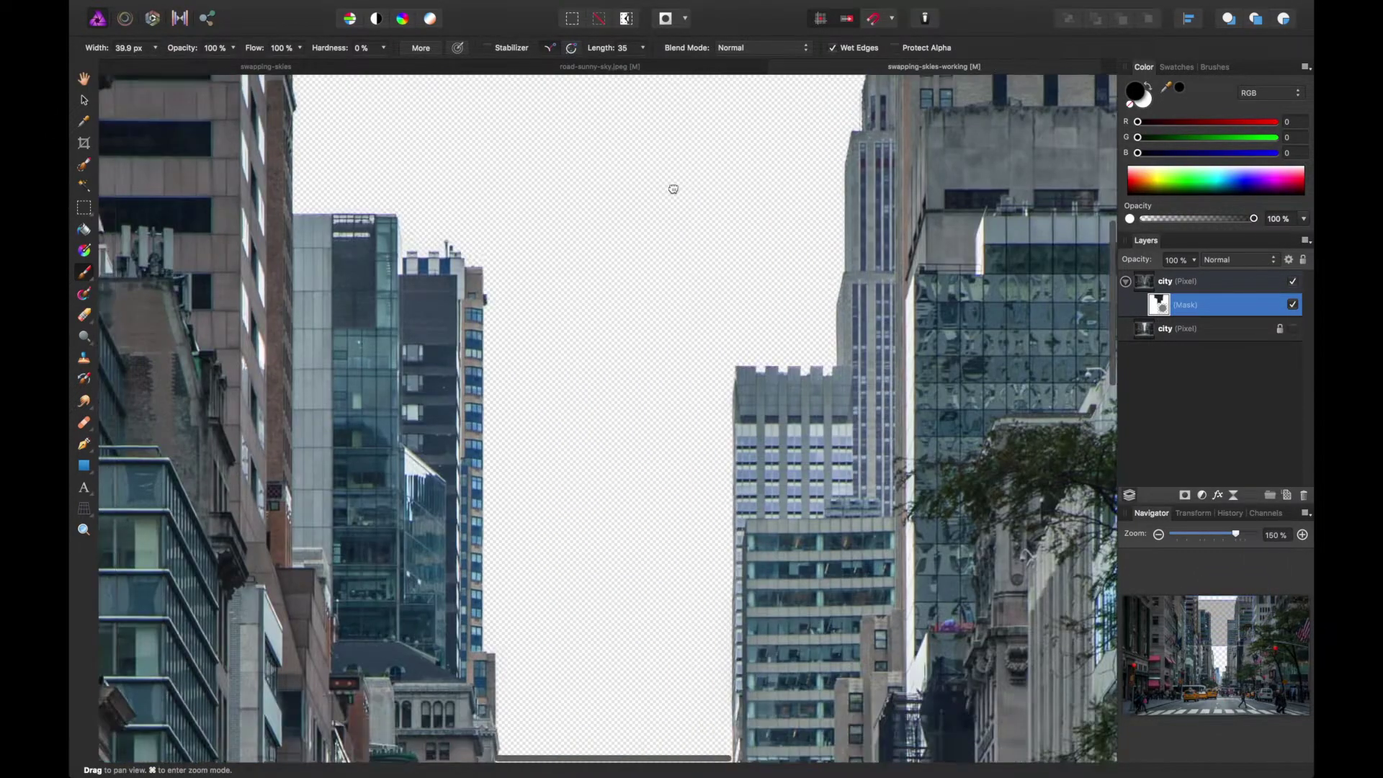
key(v)
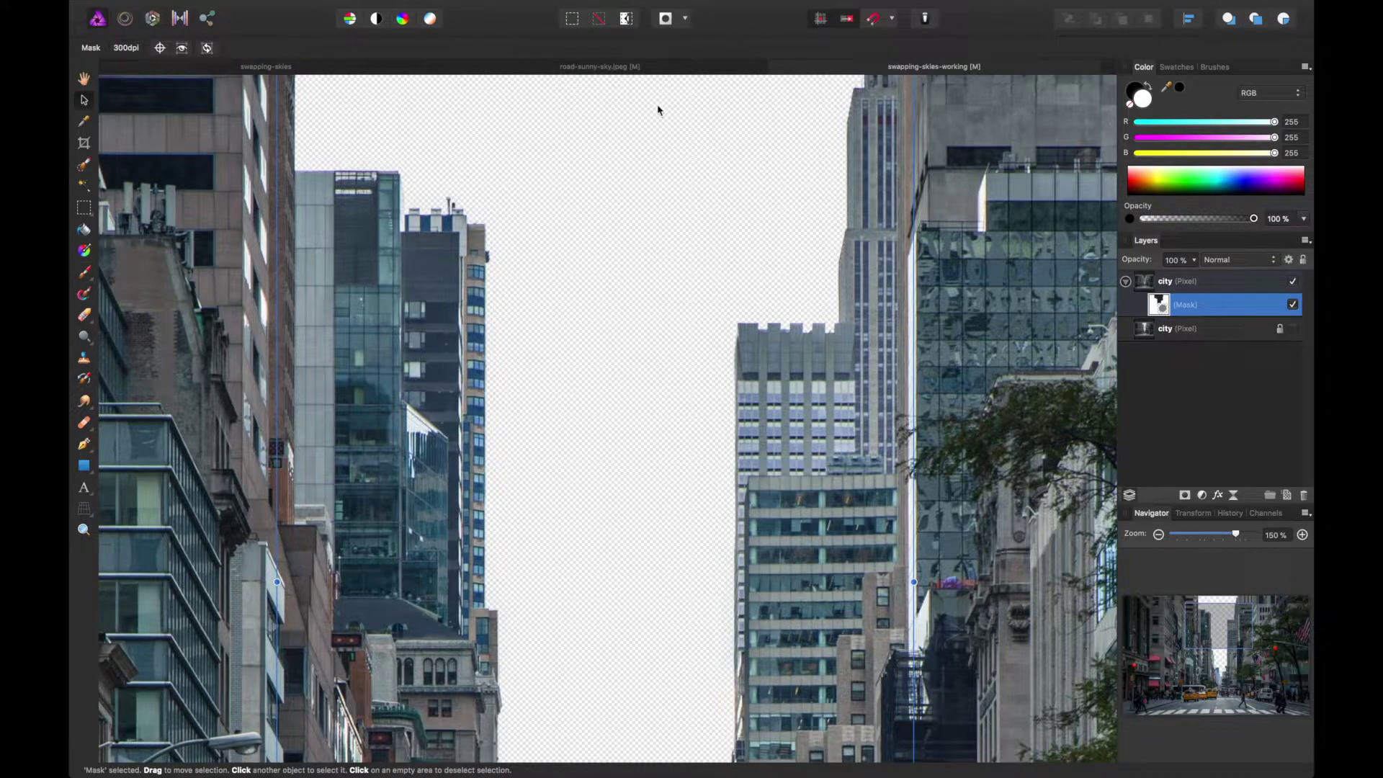
key(super+s)
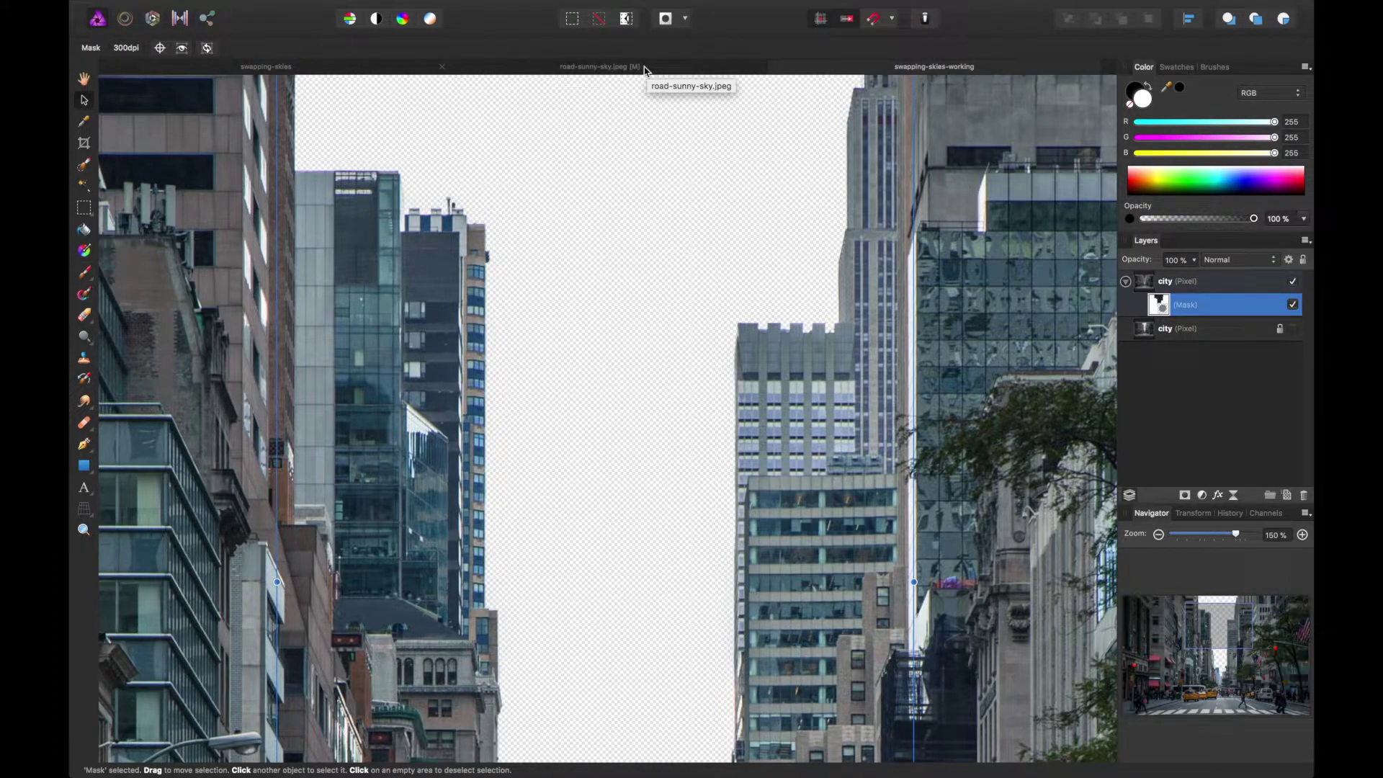
Marquee-select the road photo's sky down to the horizon and Copy Merged it
scroll(608, 163, up, 3)
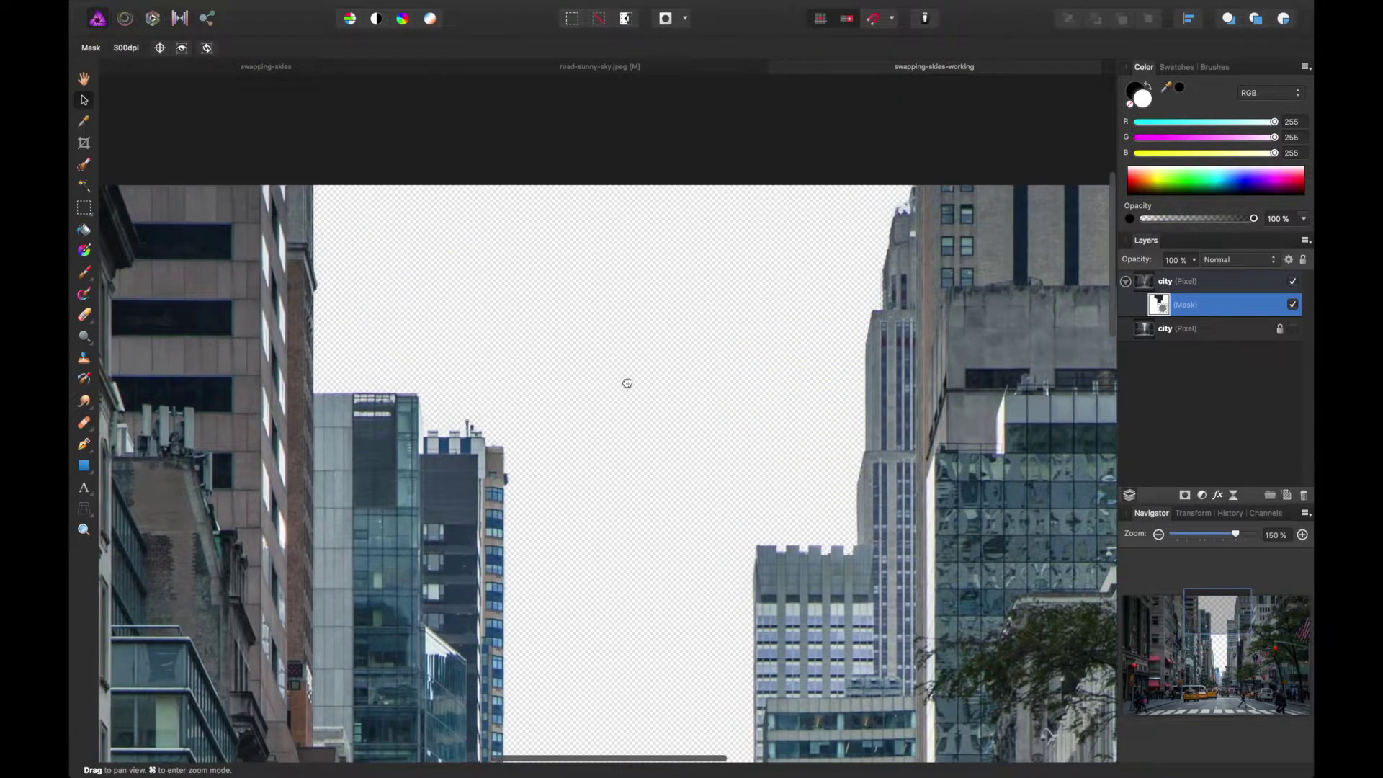
click(675, 71)
drag(567, 219, 575, 237)
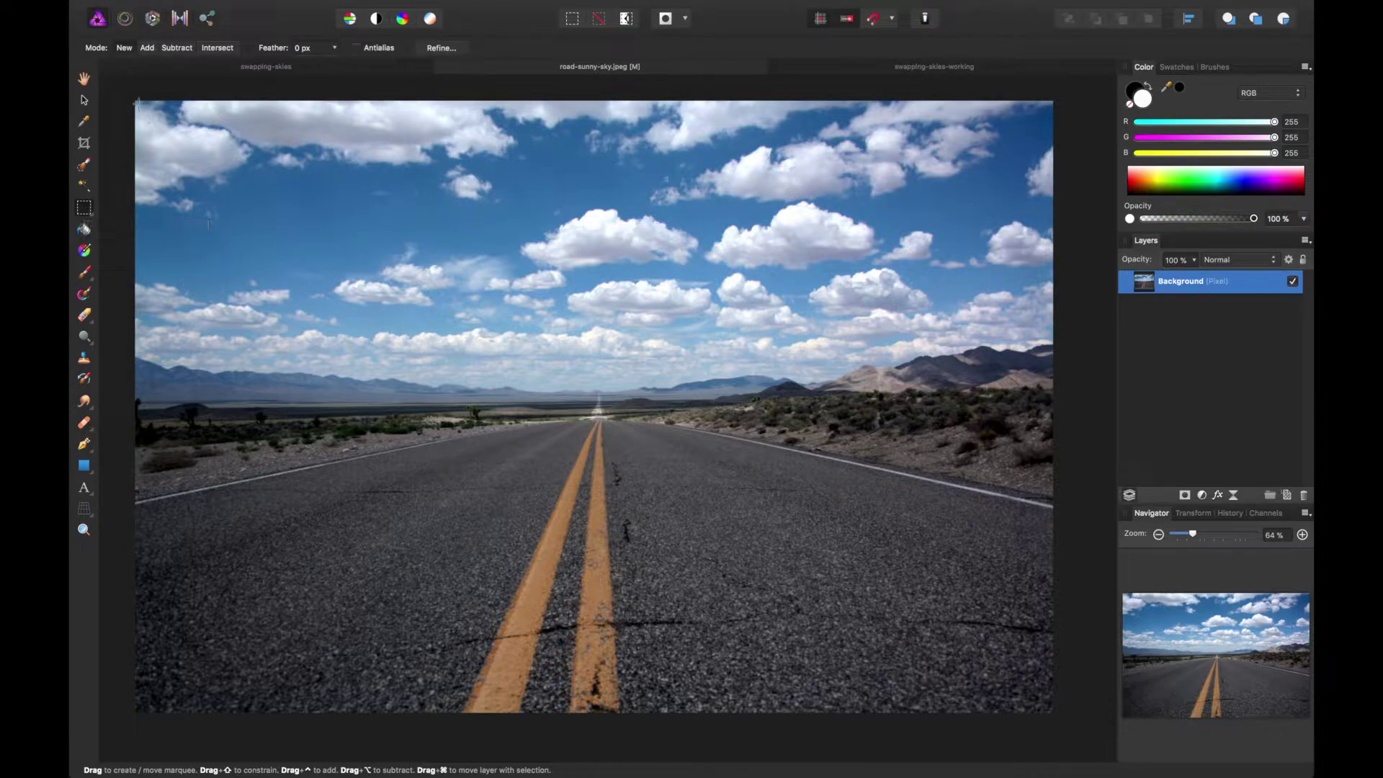
drag(737, 309, 1062, 344)
drag(1062, 344, 1067, 376)
click(238, 8)
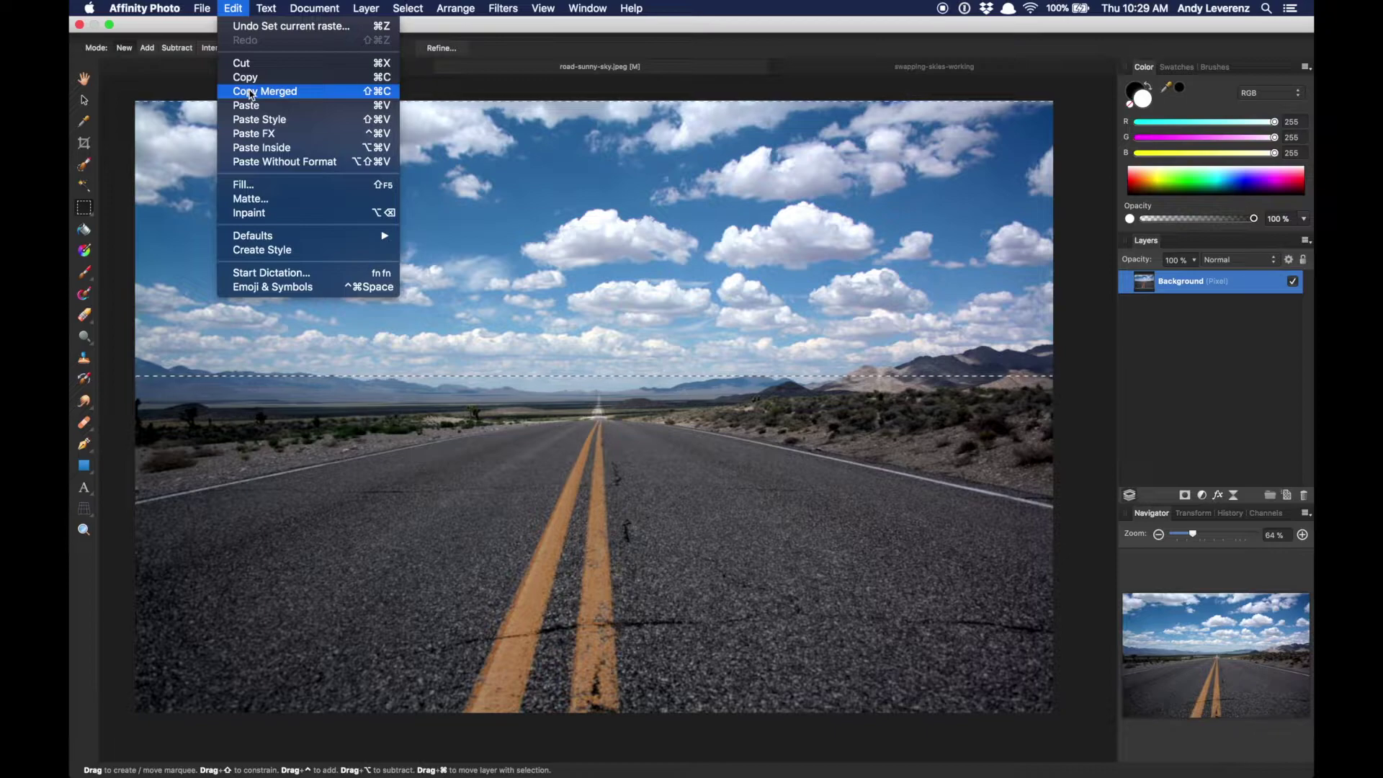
click(251, 91)
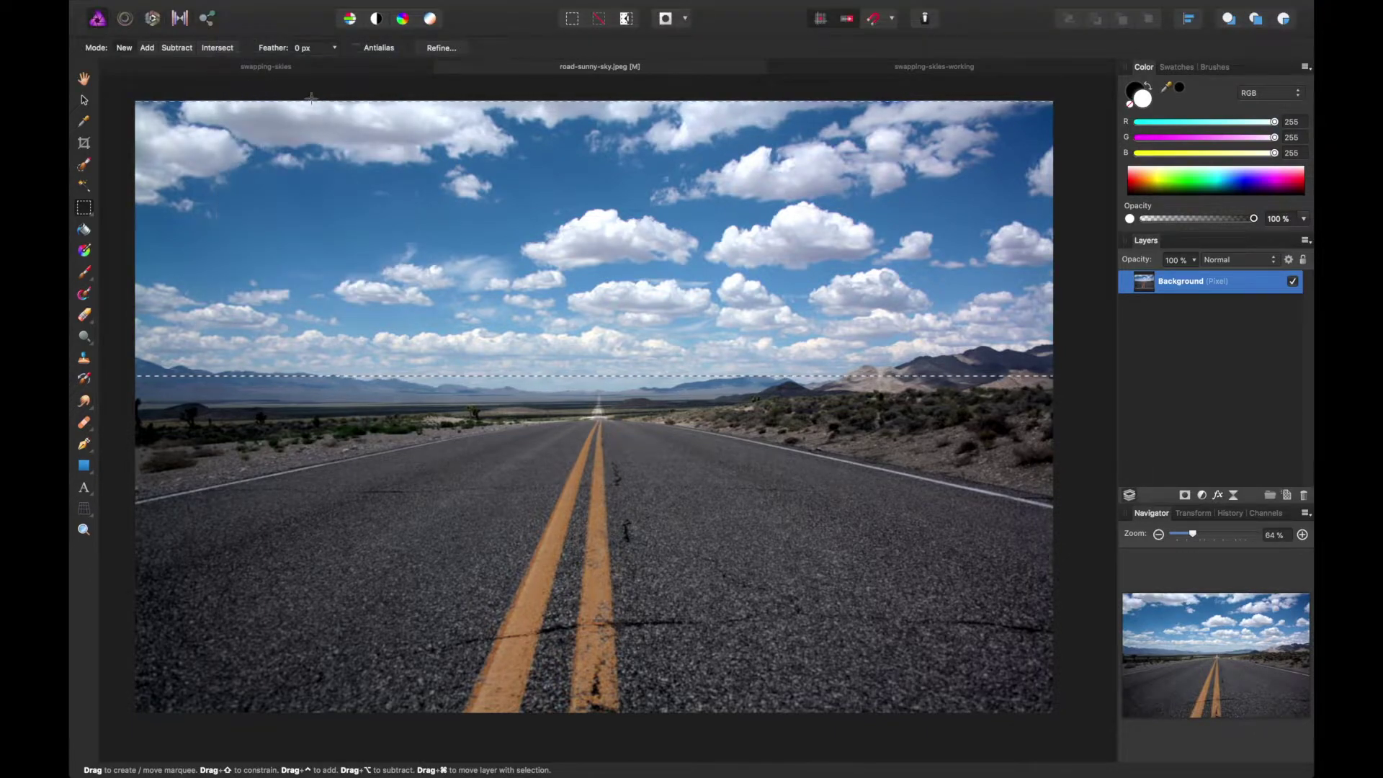
Paste the copied sky into swapping-skies-working and move it over the city photo
click(312, 68)
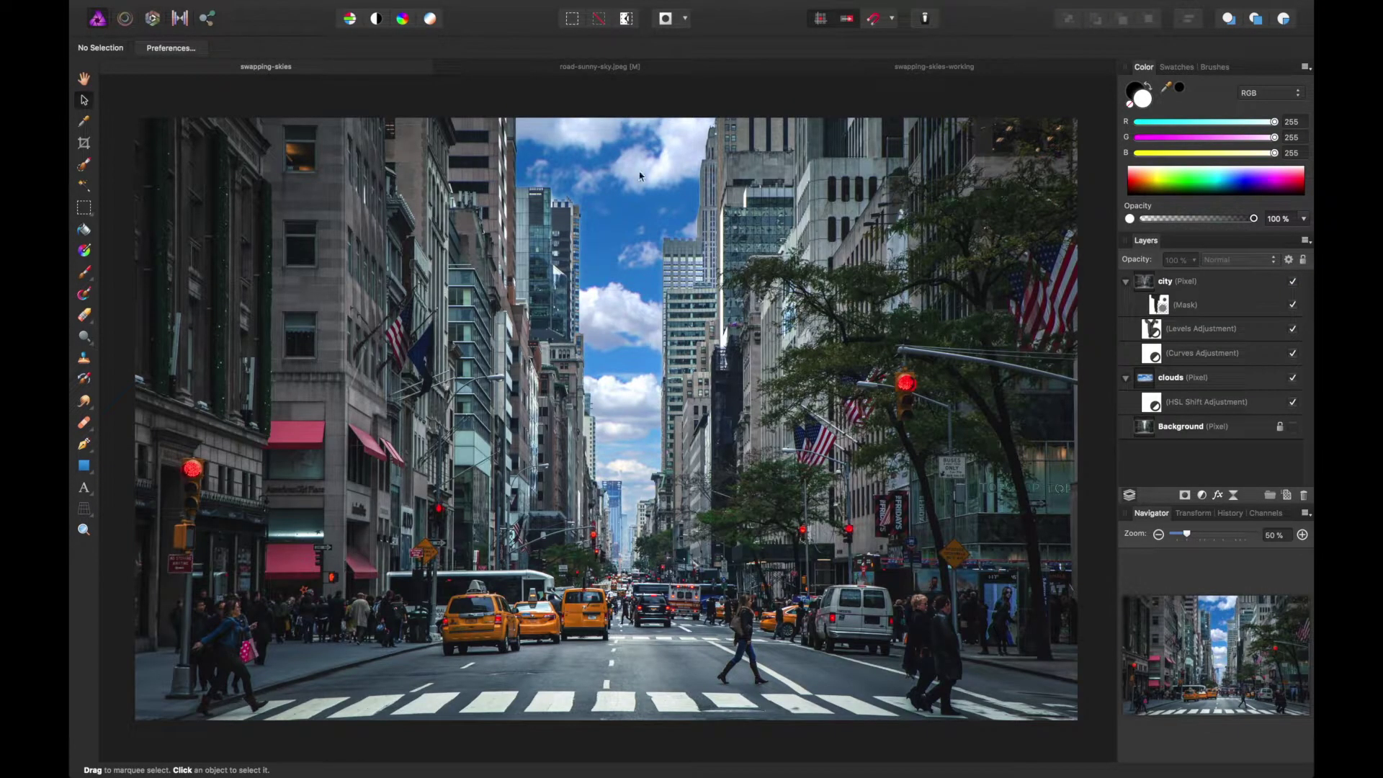
click(967, 68)
key(super+minus)
key(super+minus)
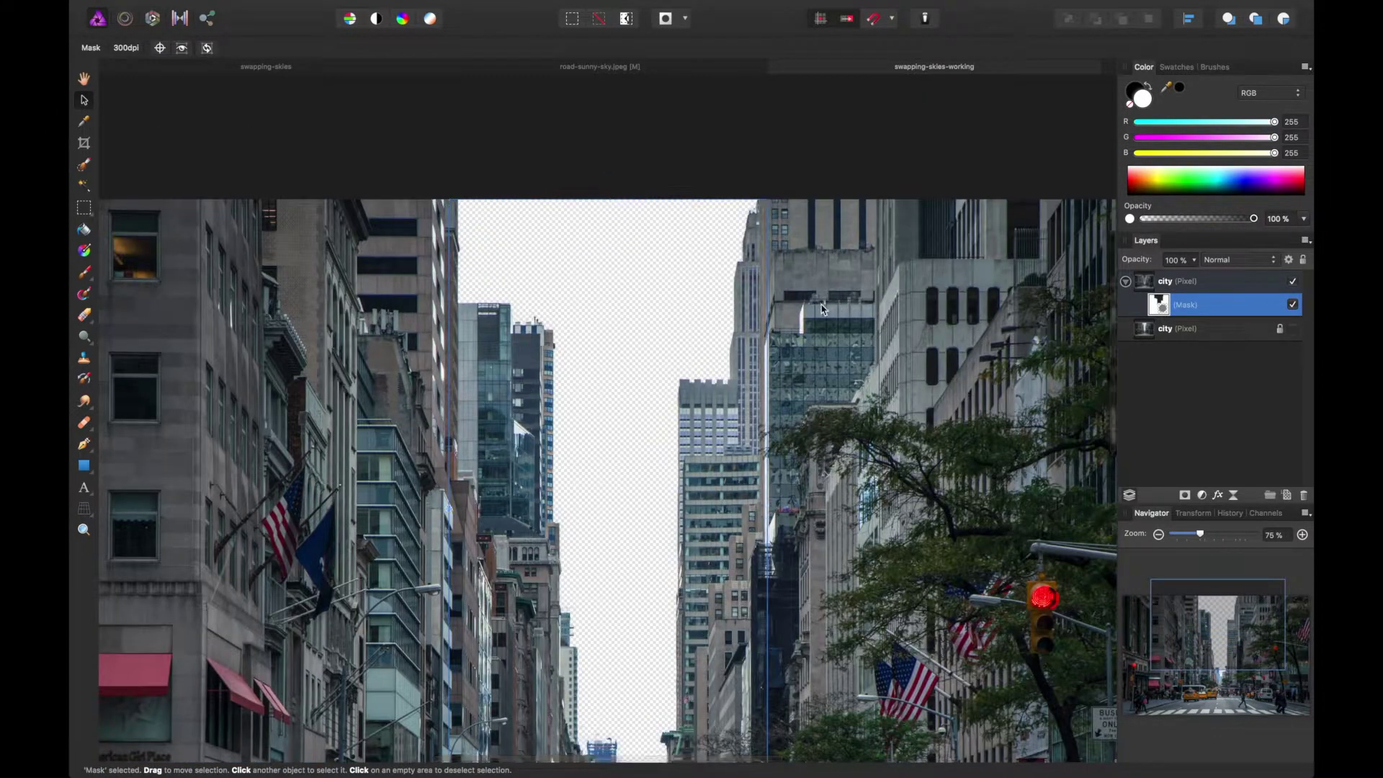
key(super+v)
key(super+minus)
key(super+minus)
key(super+minus)
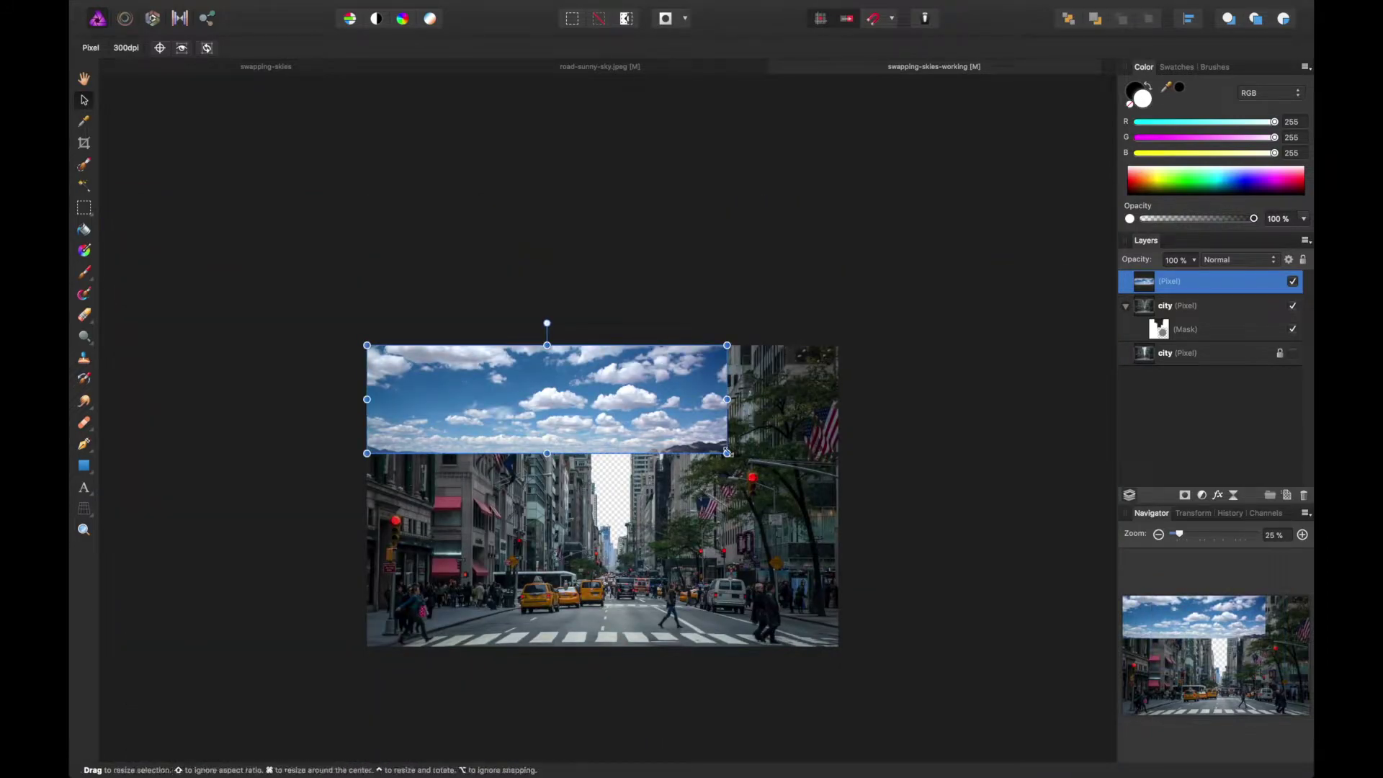
drag(704, 436, 770, 435)
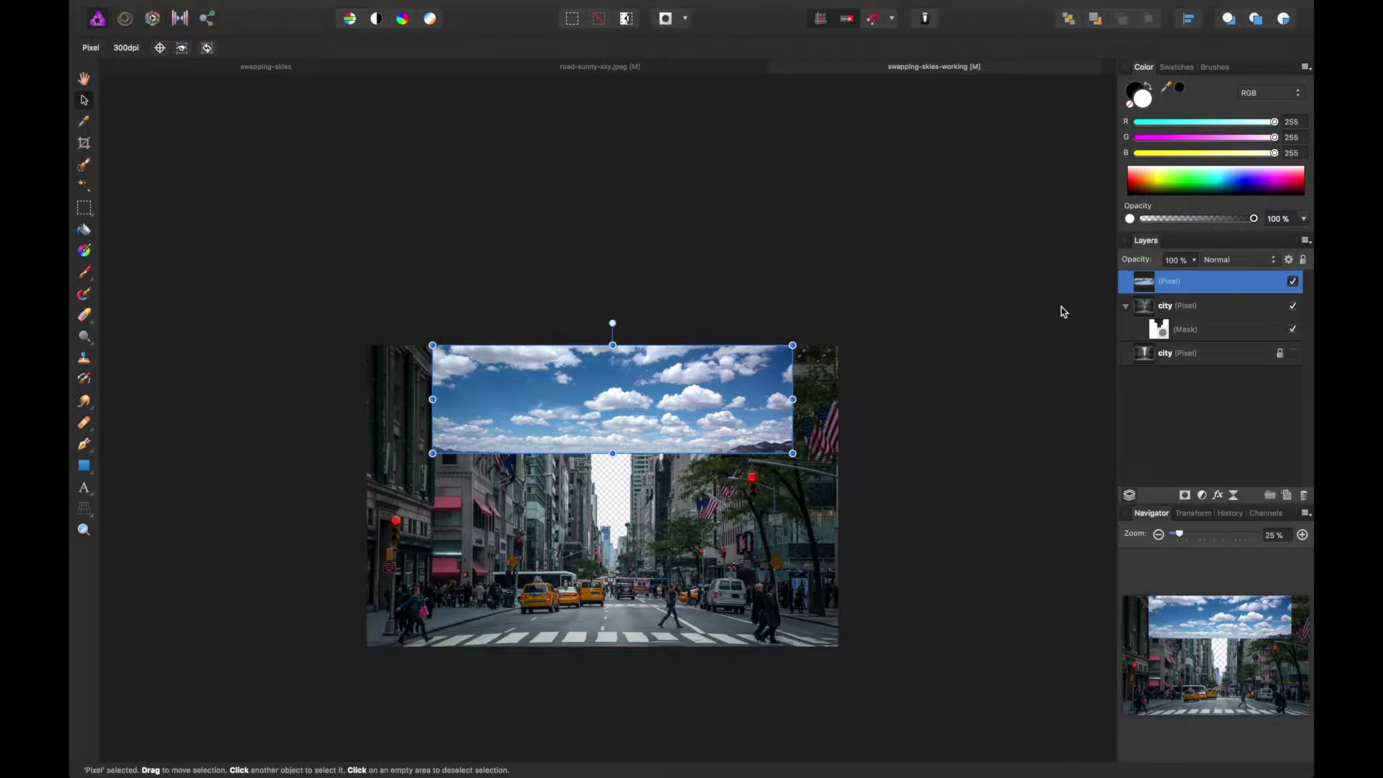
Place the sky layer beneath the city layer and enlarge it to cover the whole sky gap
click(1127, 305)
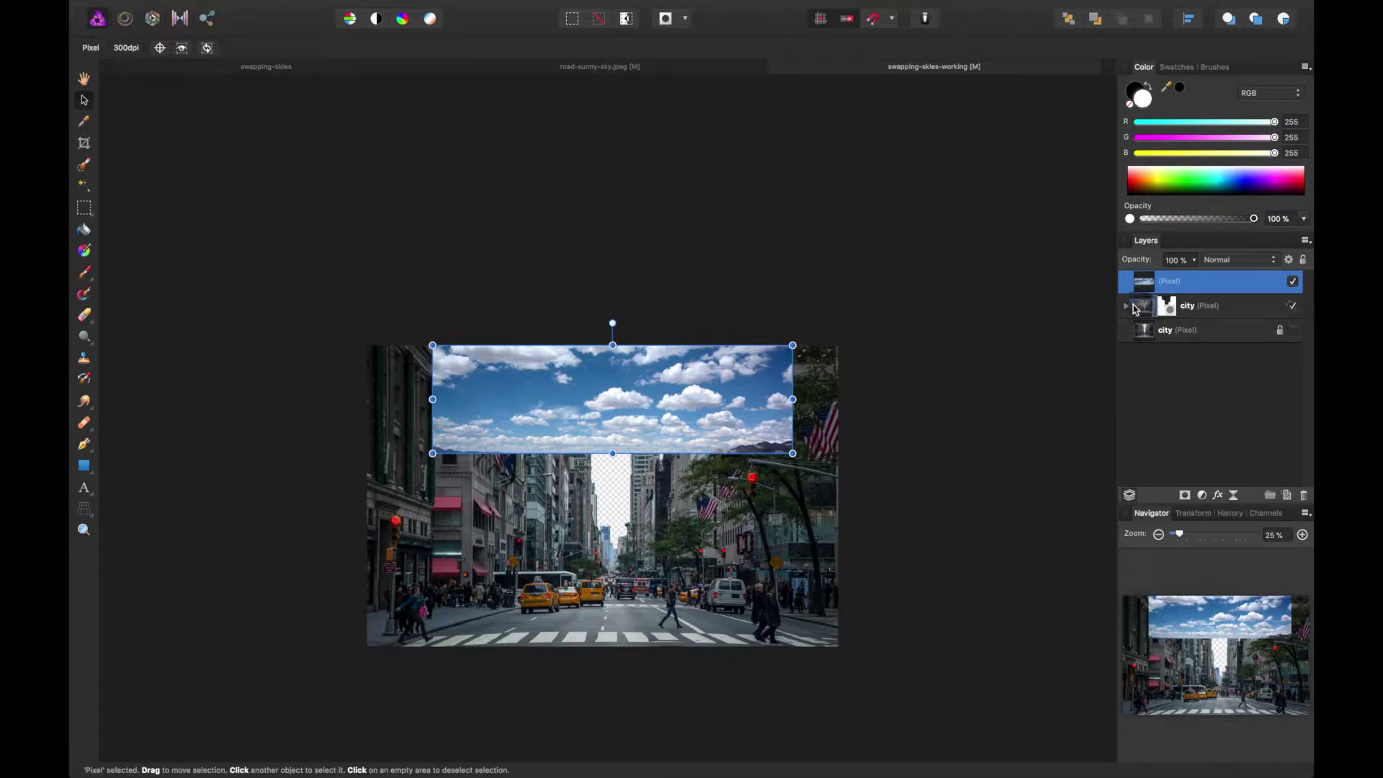
drag(1137, 281, 1130, 318)
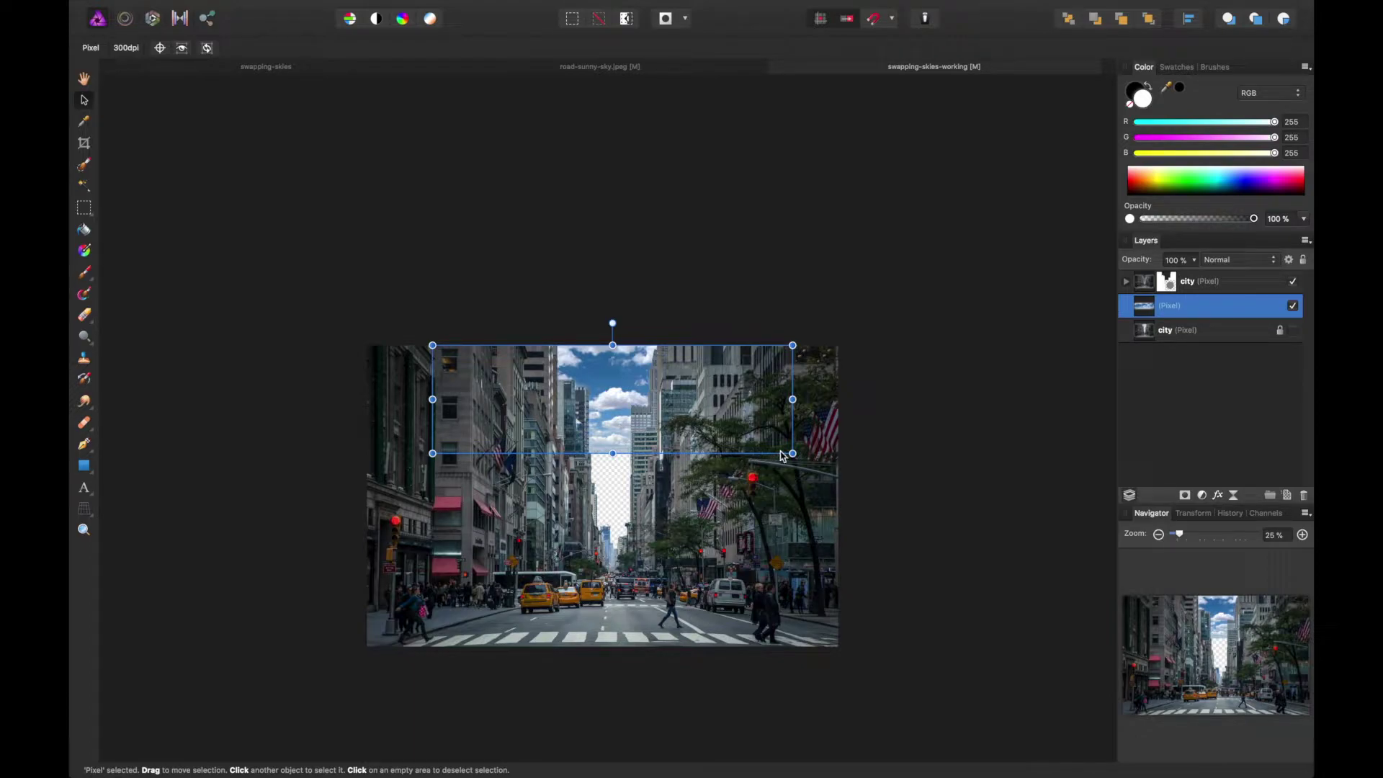
scroll(720, 465, down, 3)
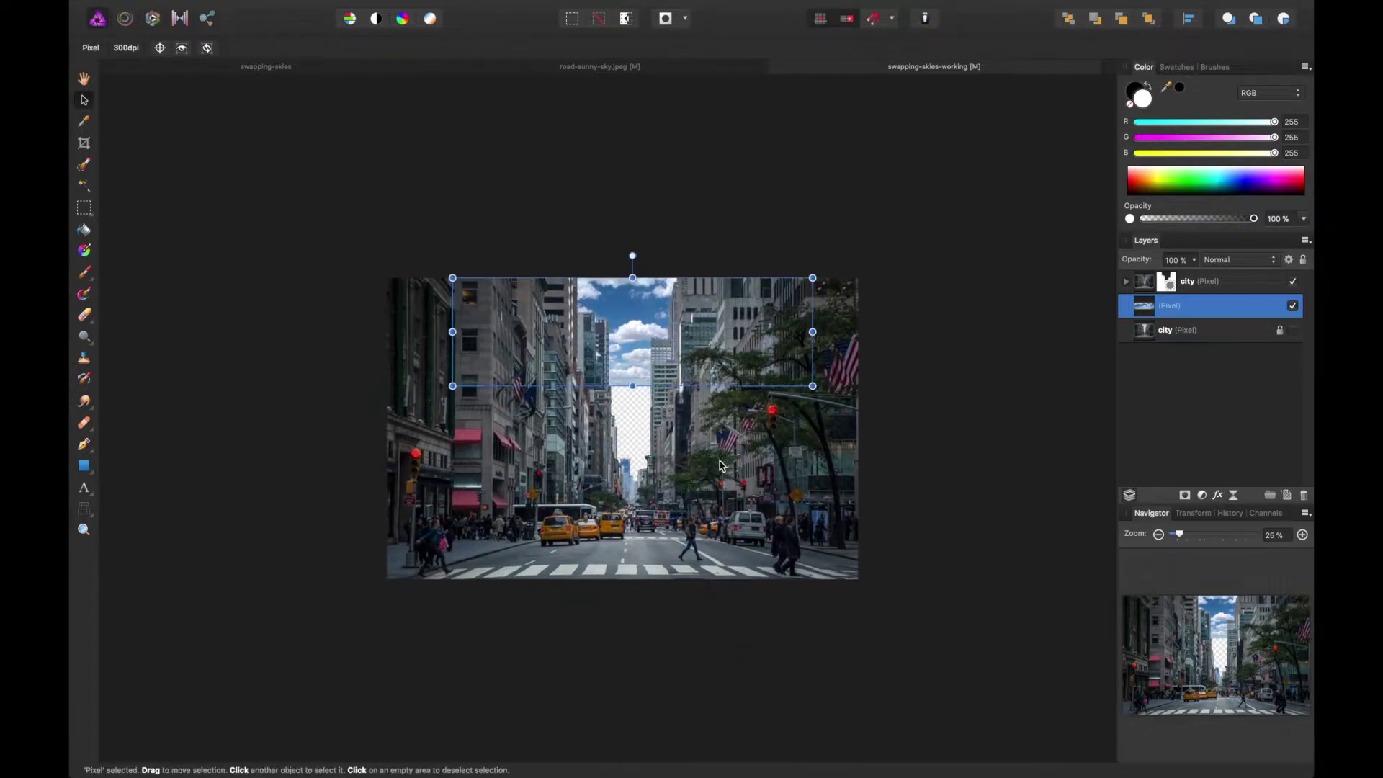
drag(452, 386, 168, 546)
drag(522, 456, 567, 452)
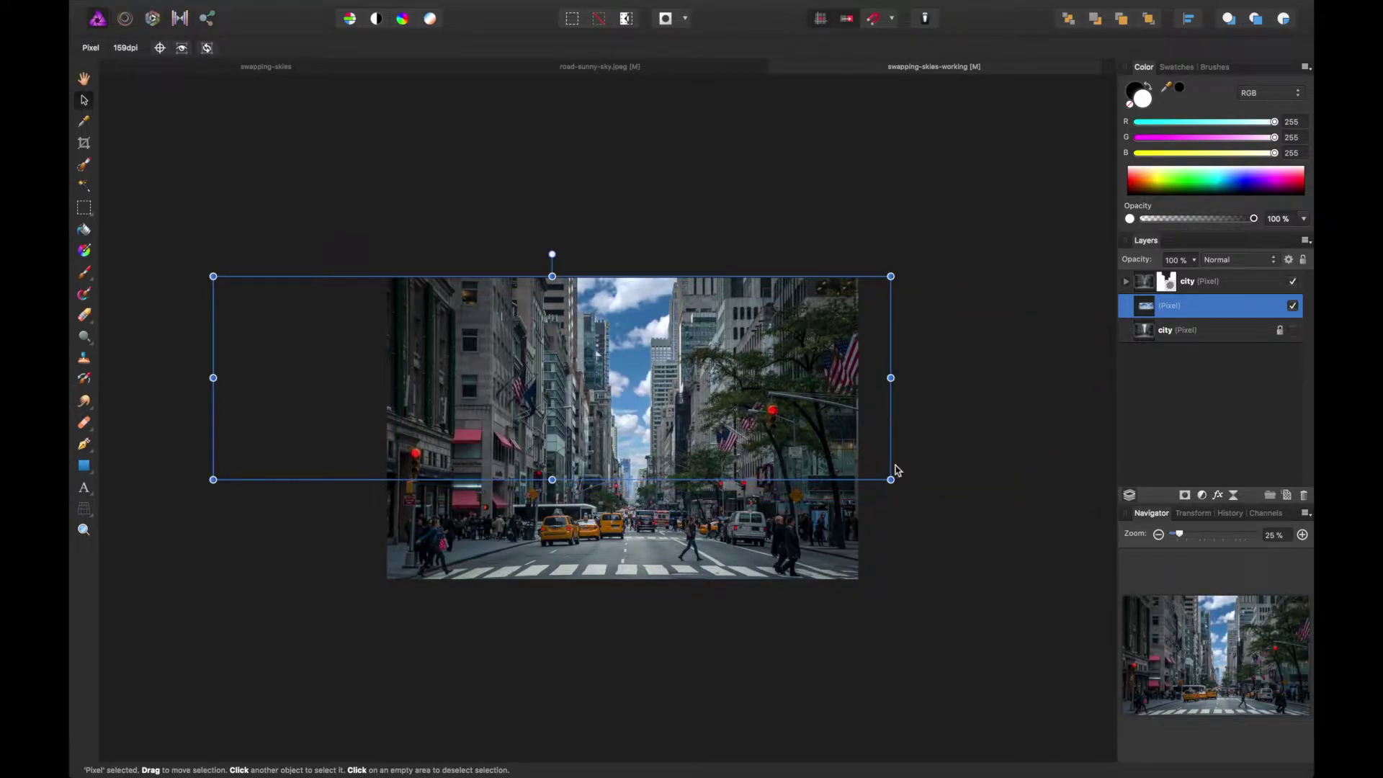
drag(890, 479, 906, 513)
click(1007, 487)
Inspect the composite's sky and street up close, then zoom out and select the sky layer
key(super+equal)
key(super+equal)
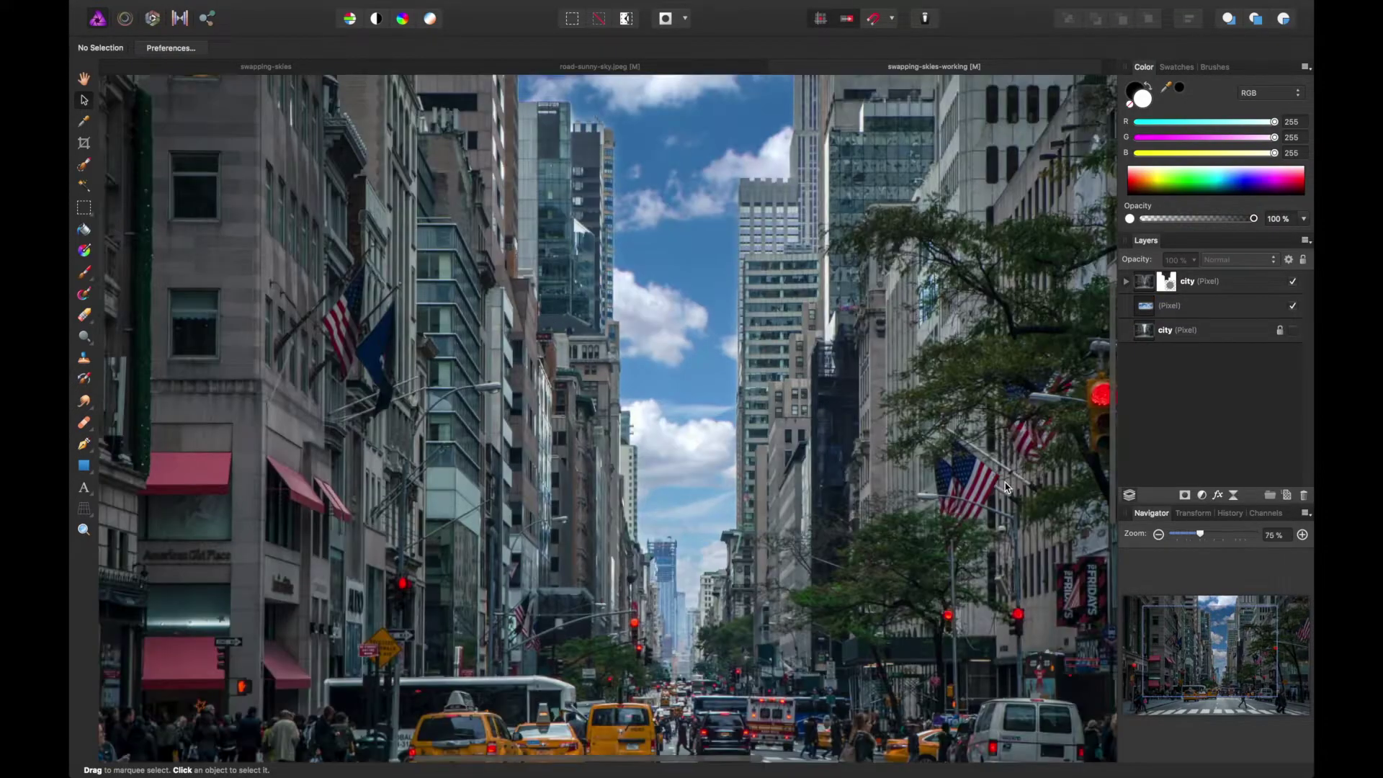
drag(816, 392, 763, 503)
drag(780, 362, 778, 213)
drag(740, 308, 750, 479)
drag(687, 152, 686, 252)
drag(626, 427, 638, 283)
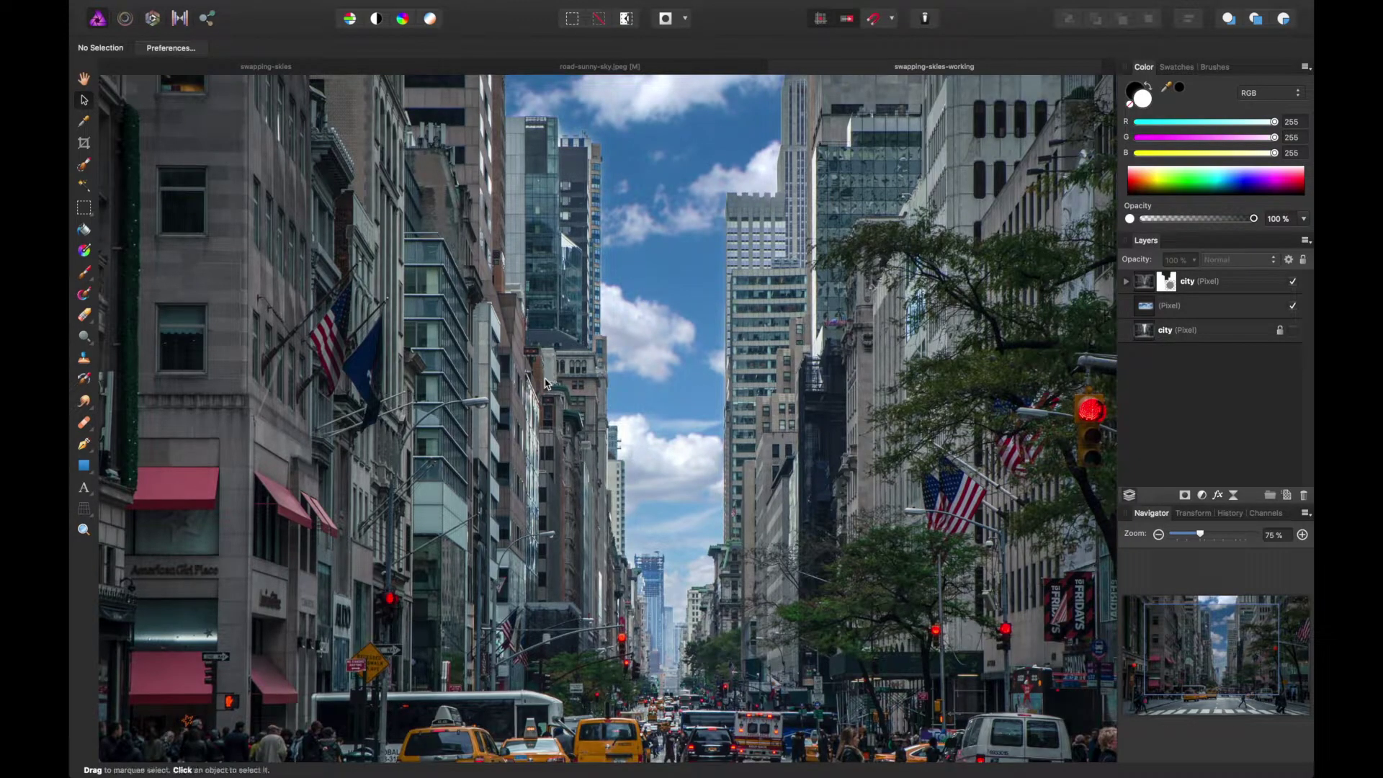
key(ctrl+minus)
scroll(554, 428, down, 1)
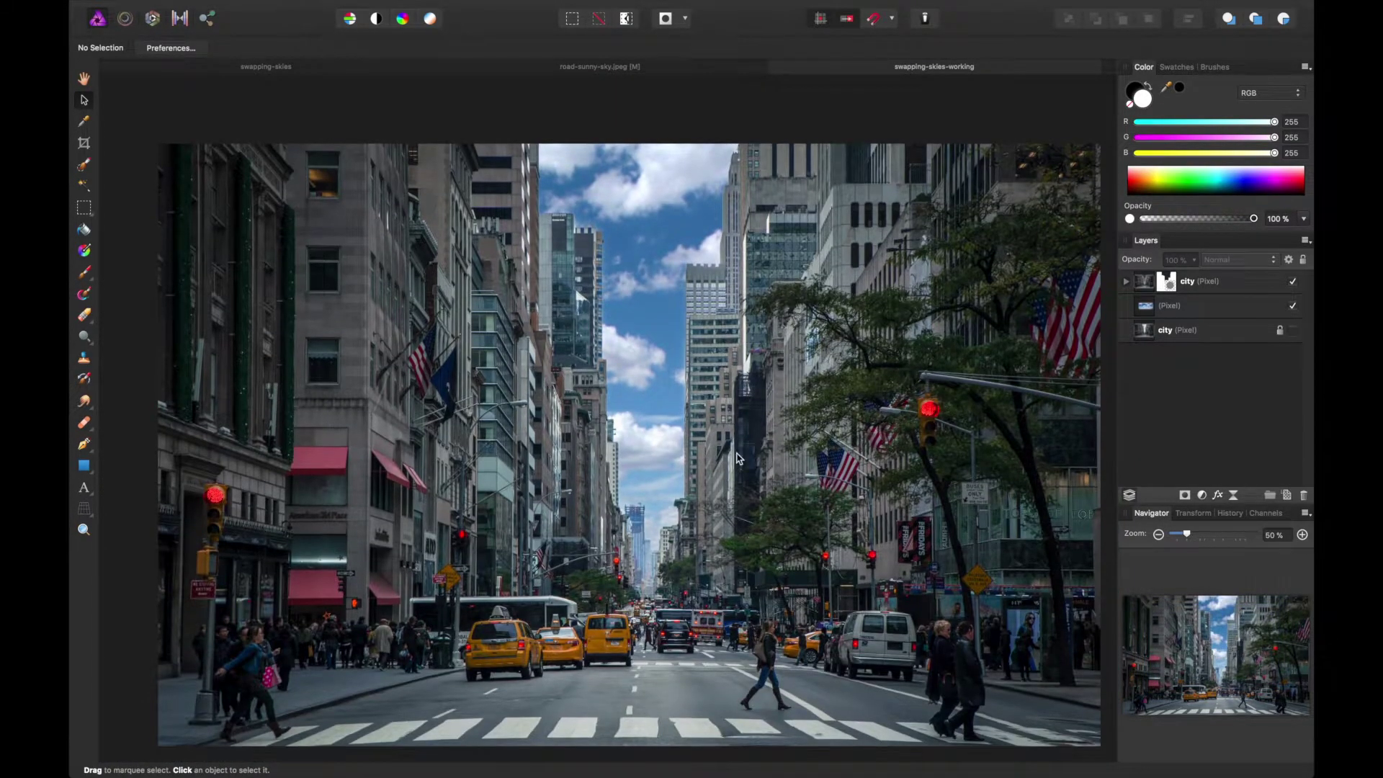
click(1174, 304)
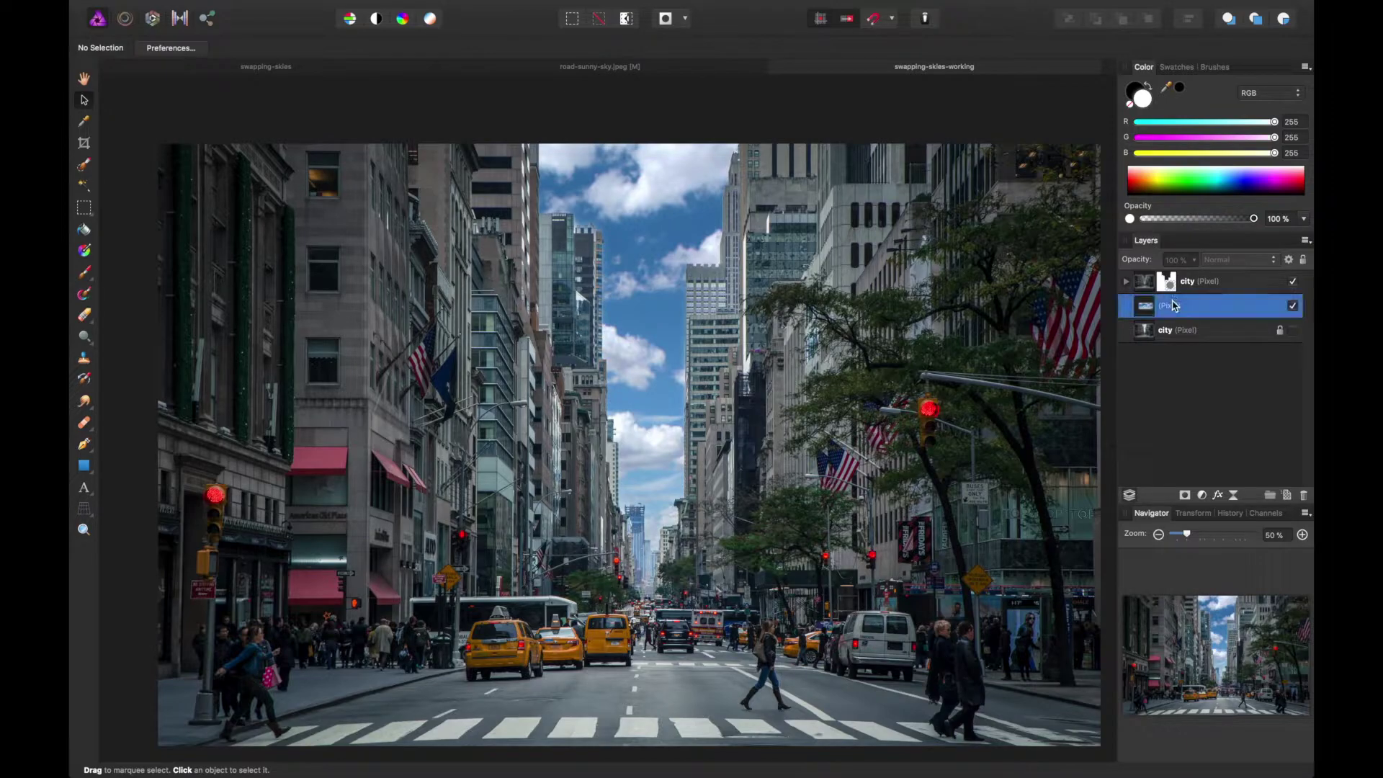
Add a Levels adjustment above the city layer and lower its white level to 92%
click(1151, 287)
click(1126, 281)
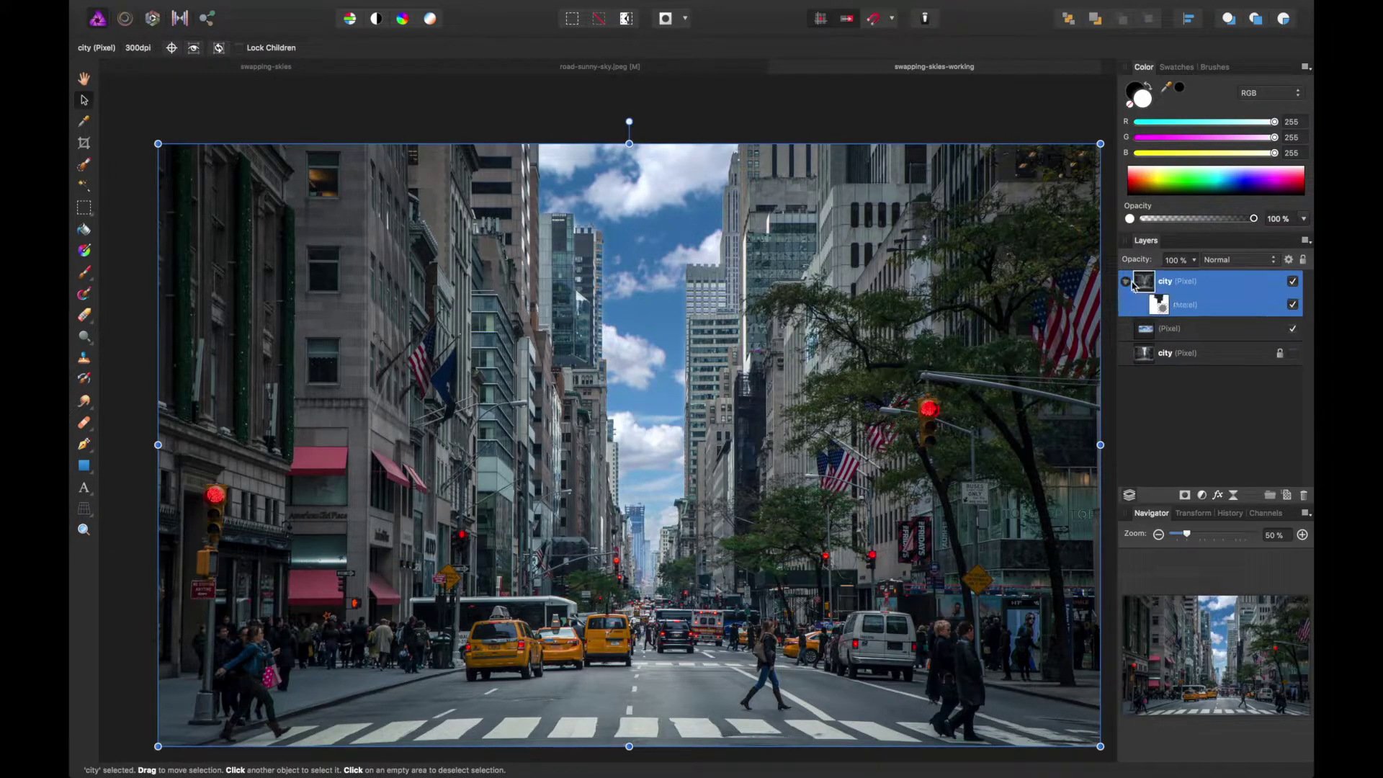
click(1126, 282)
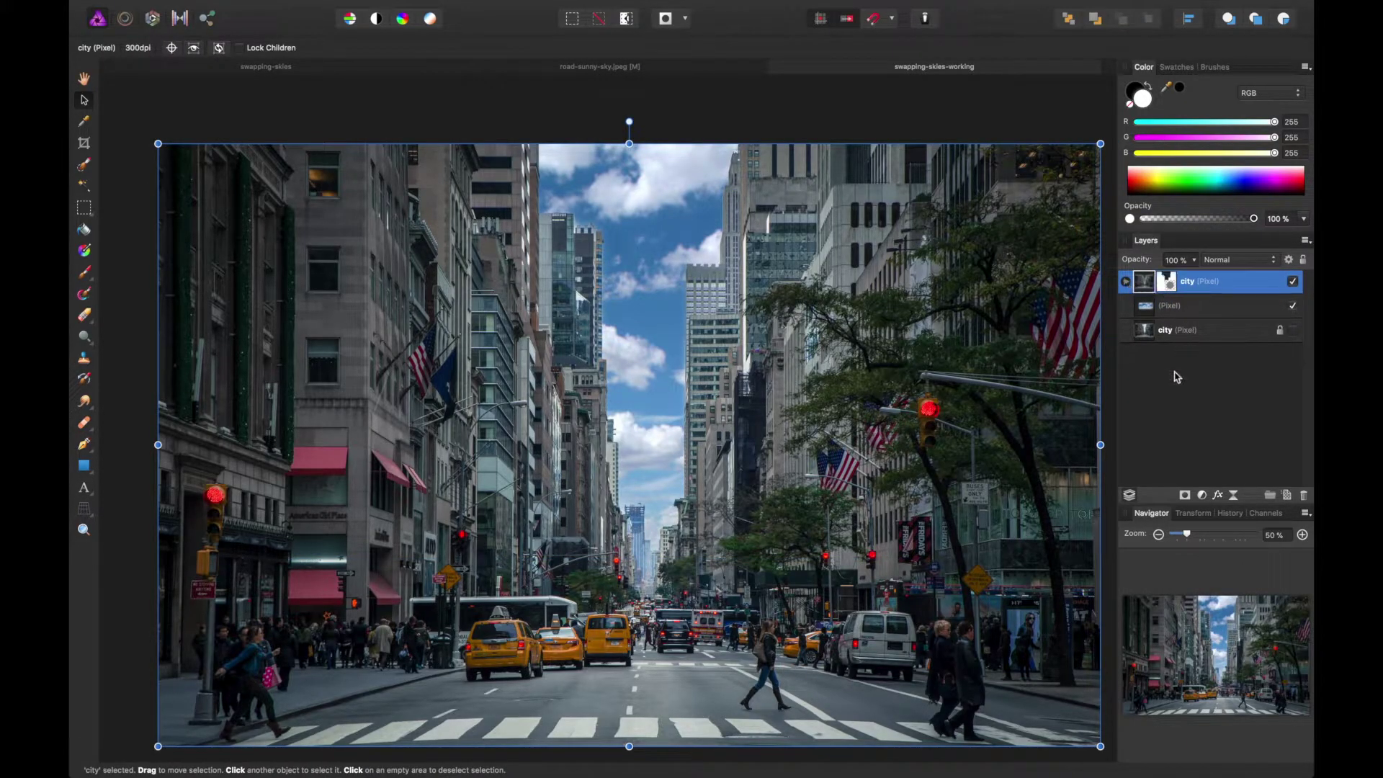
key(h)
scroll(1004, 413, down, 2)
drag(1019, 406, 1015, 408)
key(v)
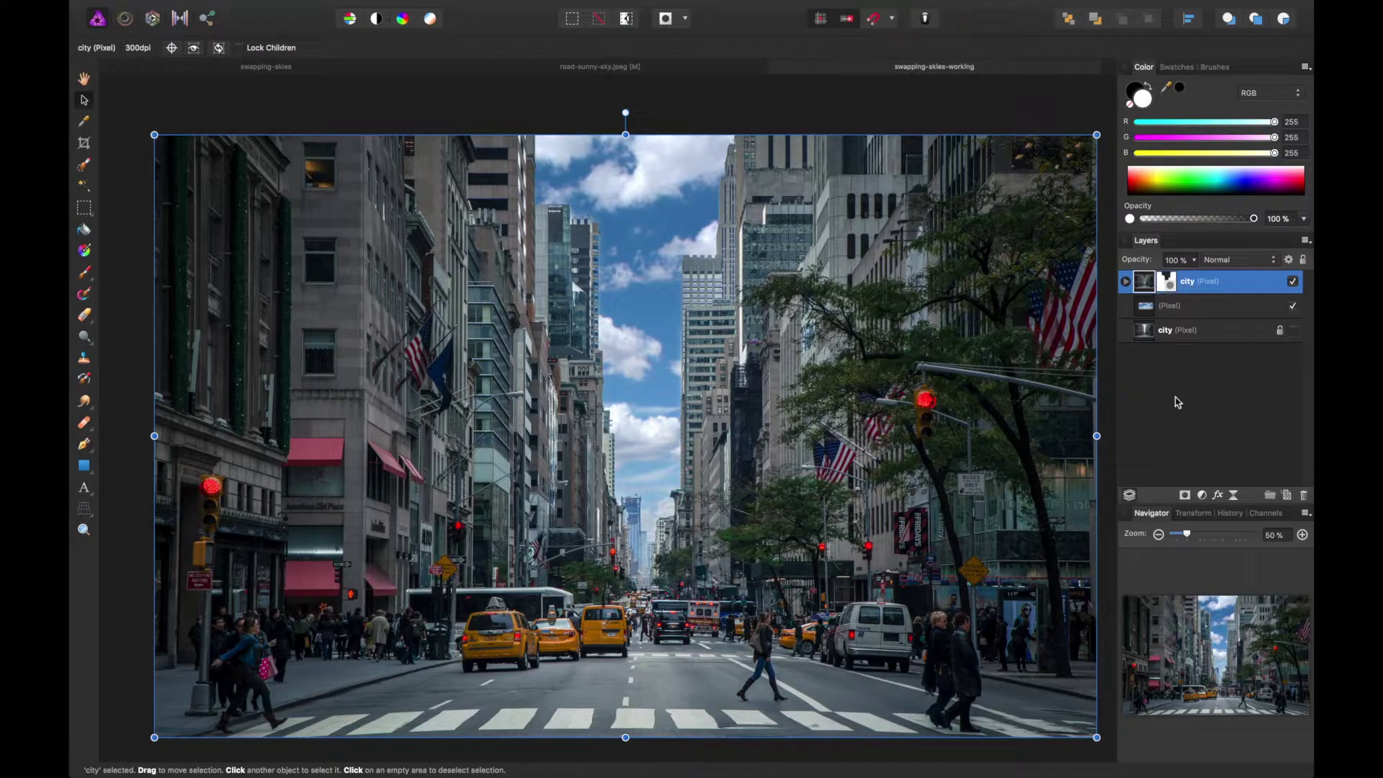
click(1202, 496)
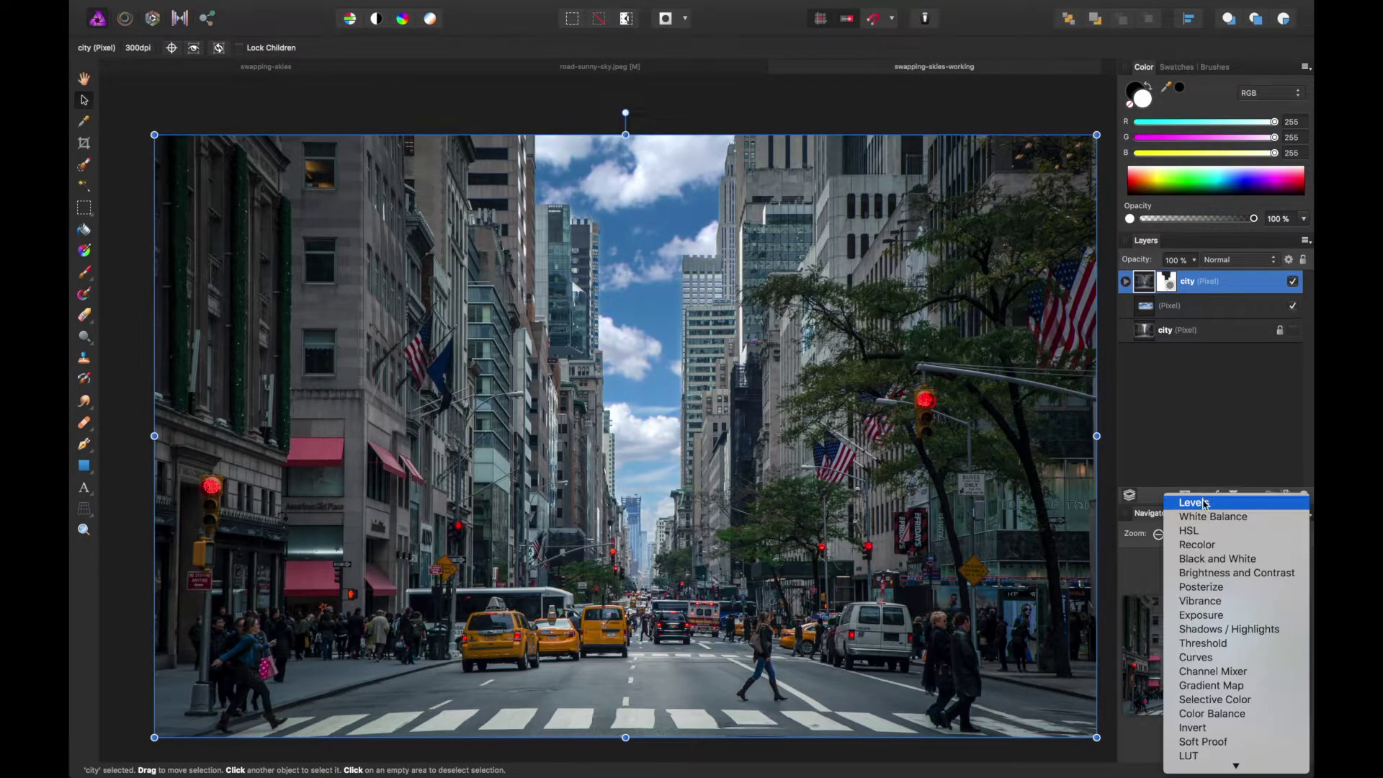
click(1204, 503)
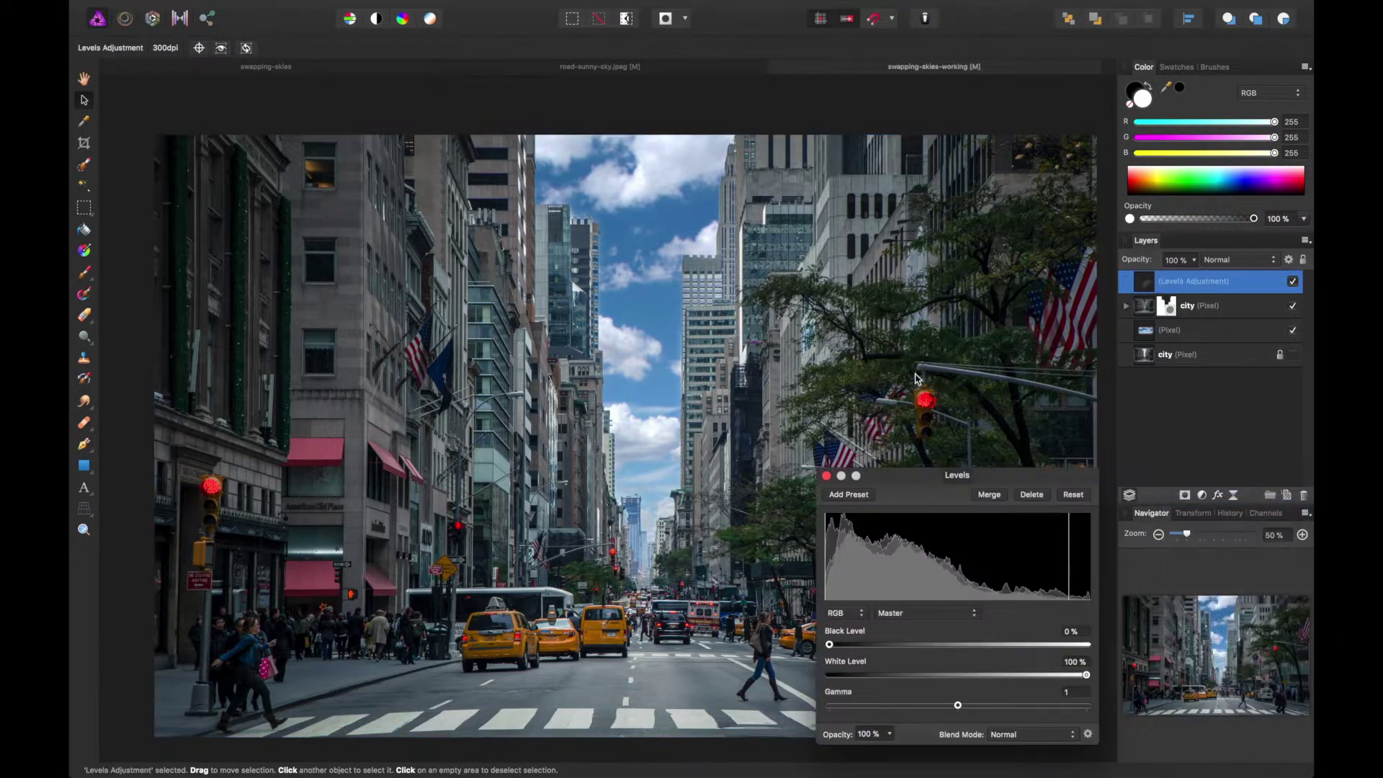
drag(976, 490, 973, 288)
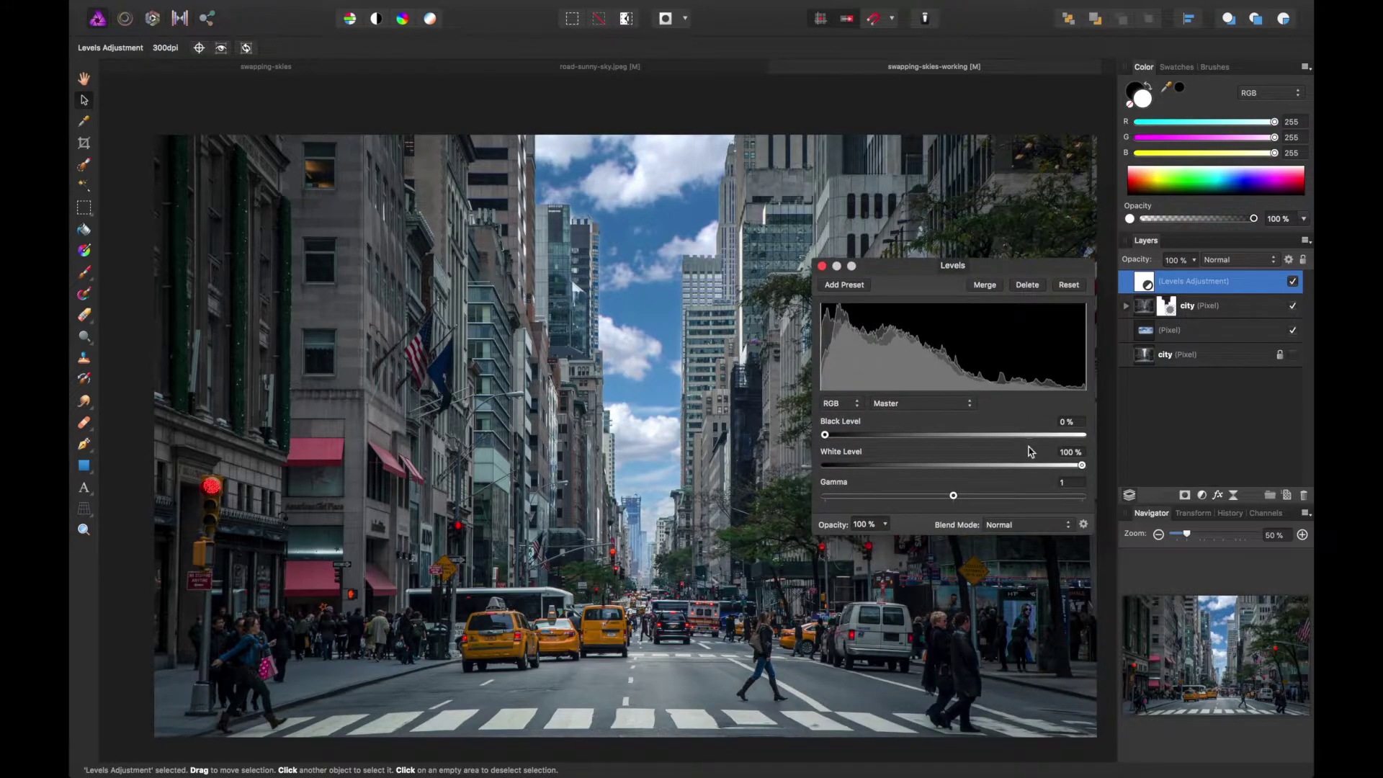
drag(1081, 467, 1060, 468)
Compare the photo with and without Levels, then nest Levels inside the city layer
click(1291, 283)
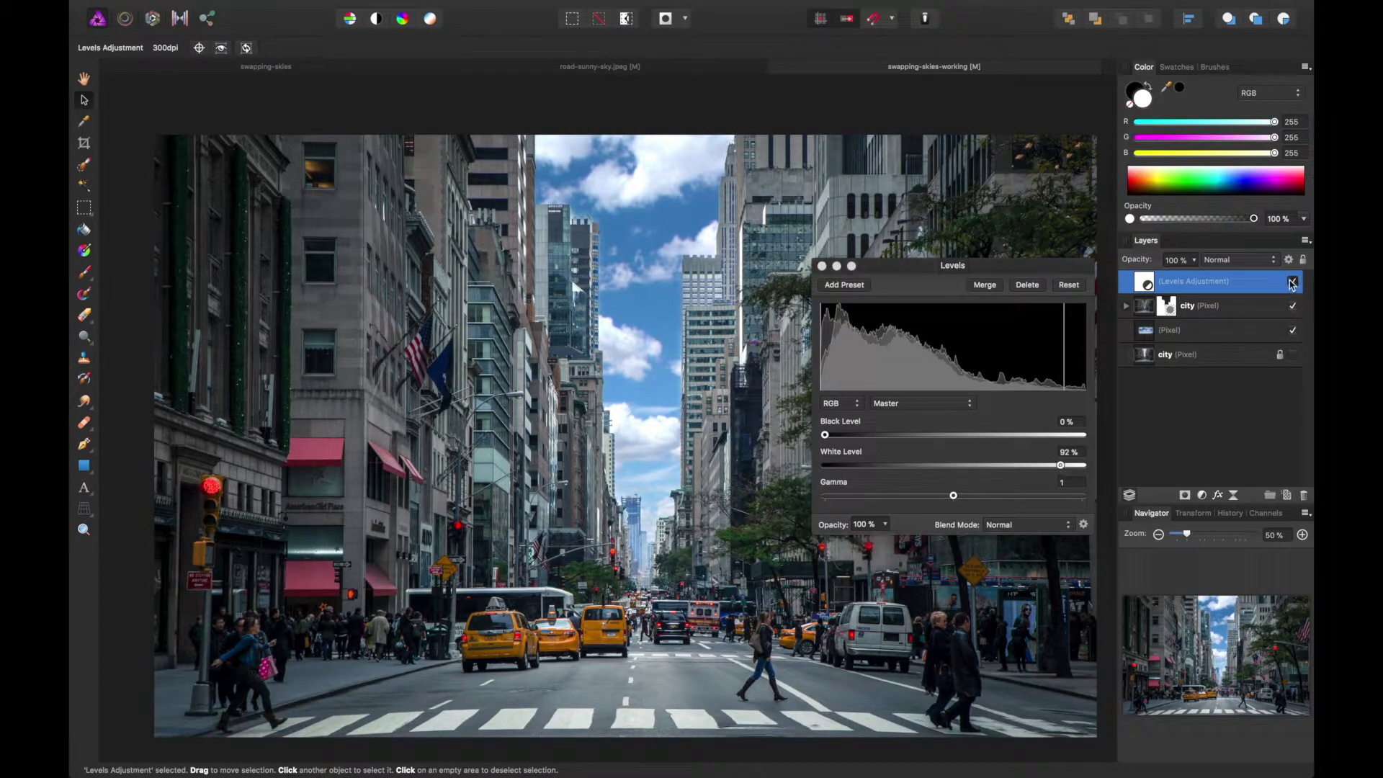
click(1292, 283)
click(1293, 284)
click(1293, 283)
click(1293, 283)
click(1293, 283)
click(1293, 283)
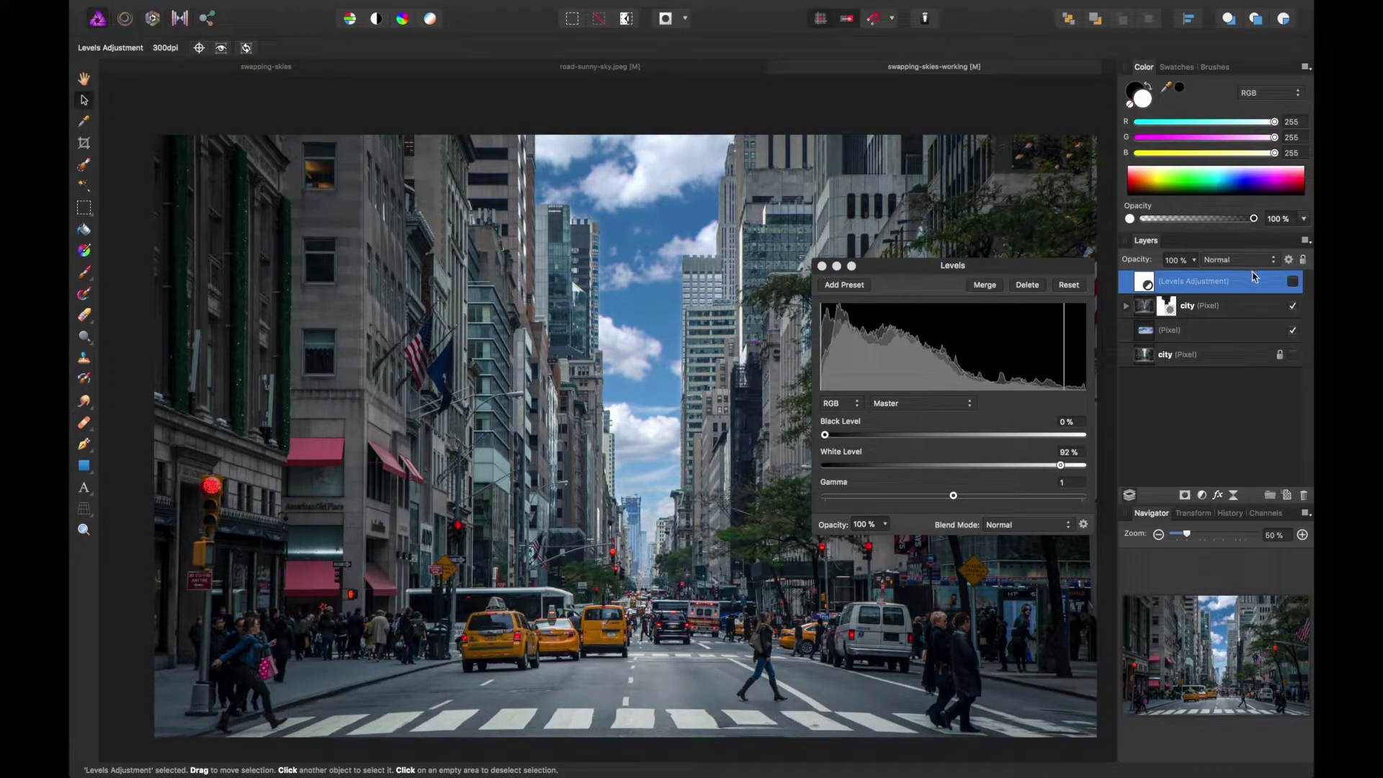
click(1293, 283)
drag(1150, 284, 1170, 317)
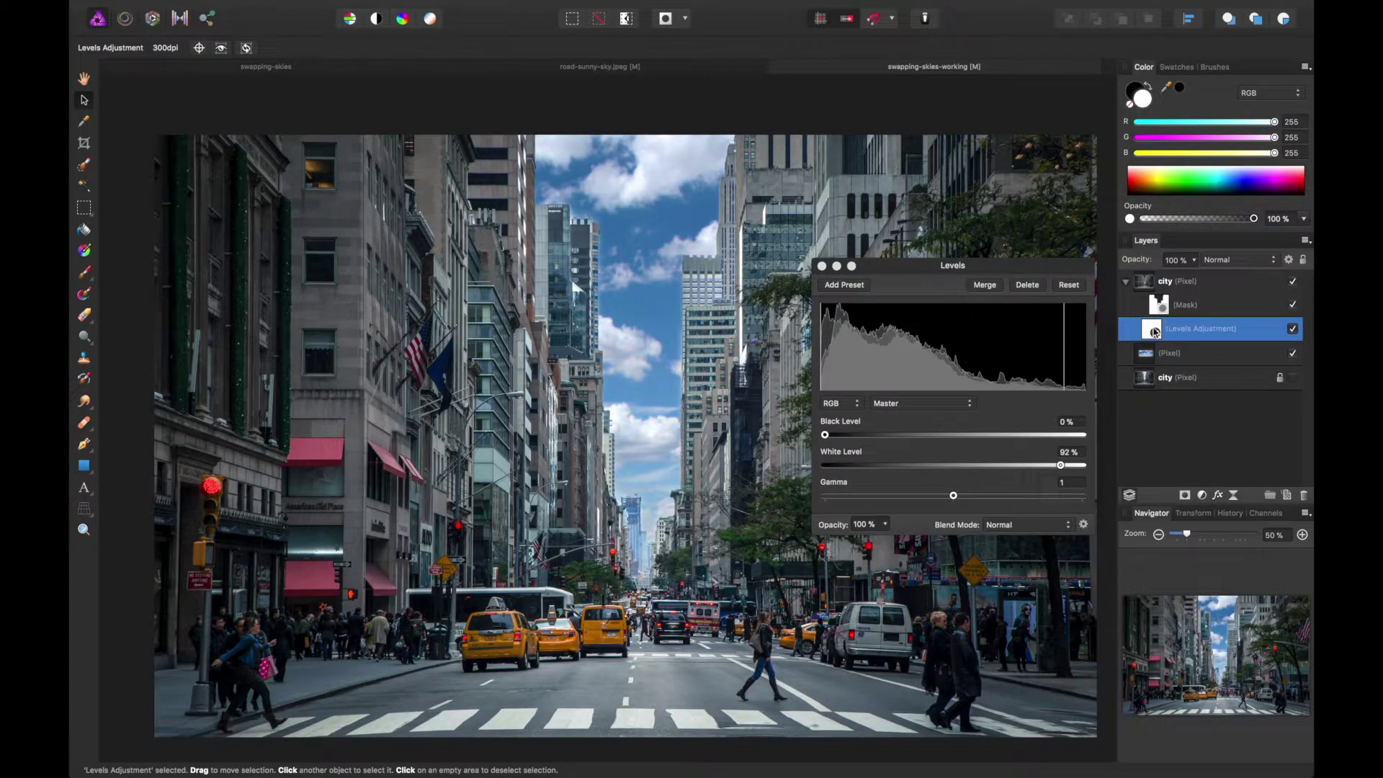
Check the nested Levels effect on the buildings and close the Levels settings
click(1126, 283)
click(1127, 282)
click(1292, 329)
click(1293, 329)
click(1293, 329)
click(1293, 329)
click(821, 266)
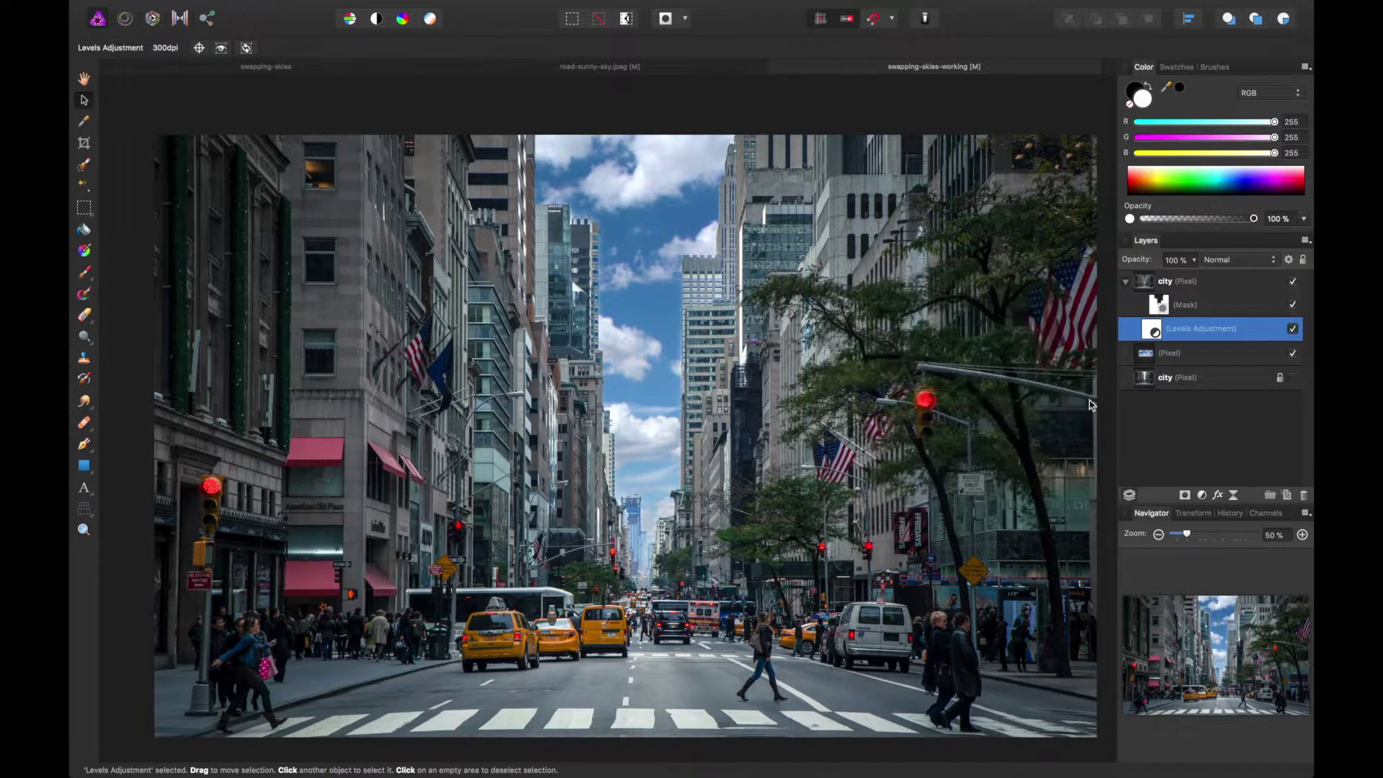
Add a Curves adjustment with slightly lowered midtones, raised upper tones and a lifted black point
click(1201, 497)
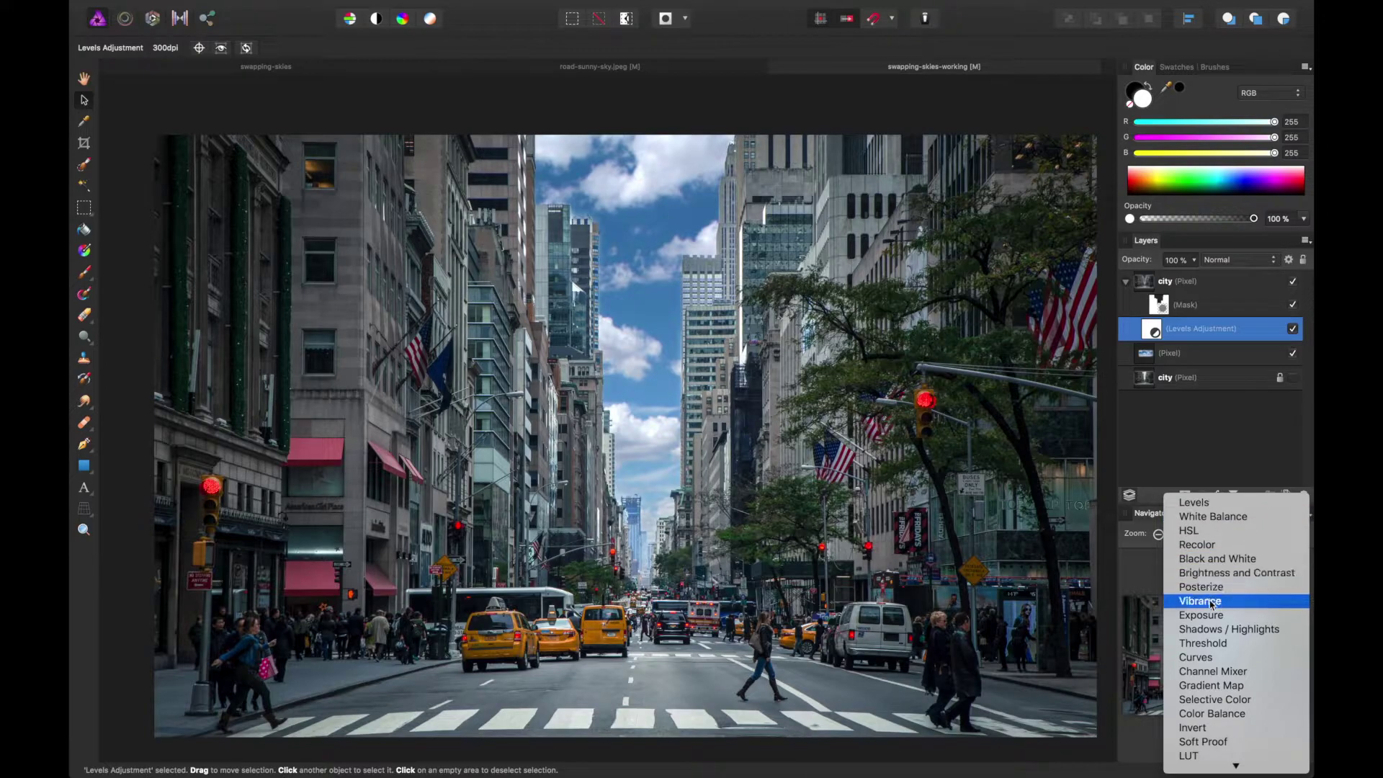
click(1196, 657)
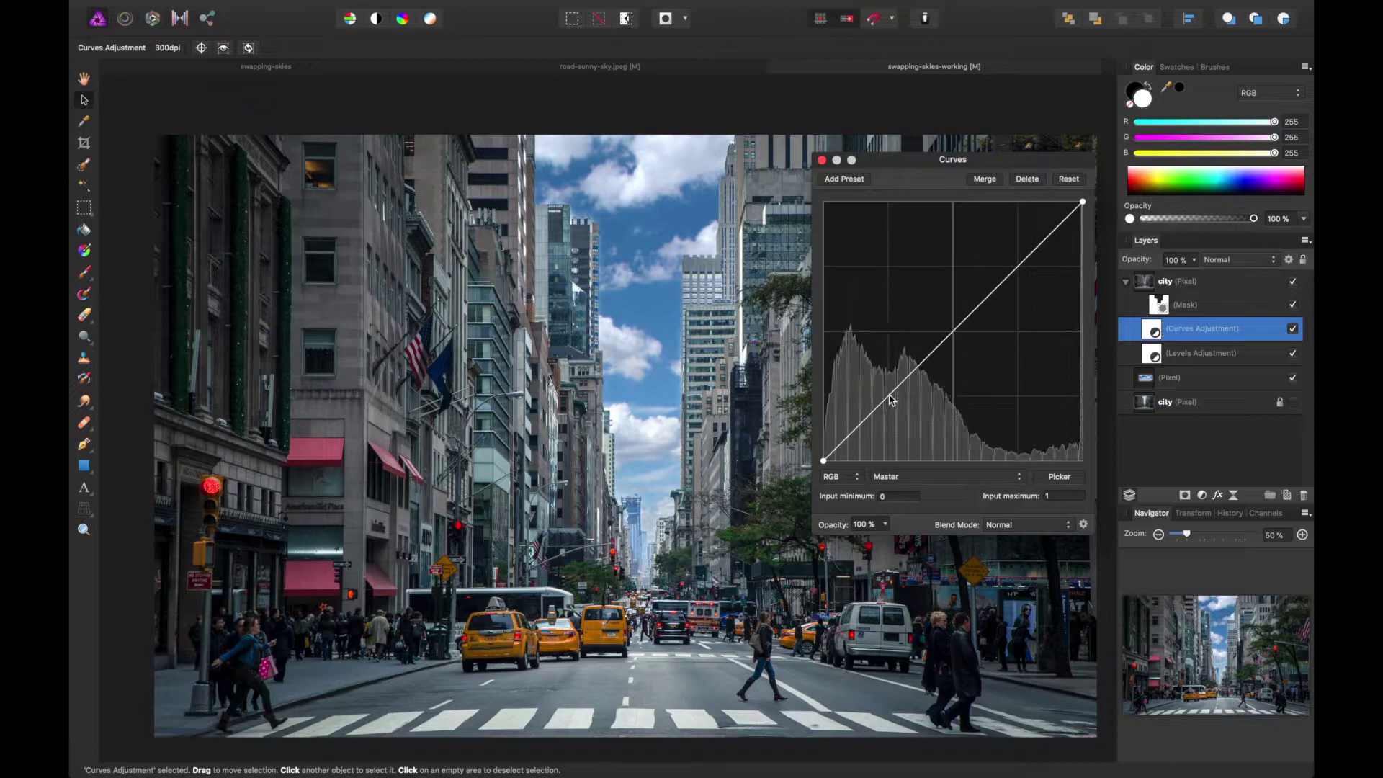
drag(890, 398, 890, 405)
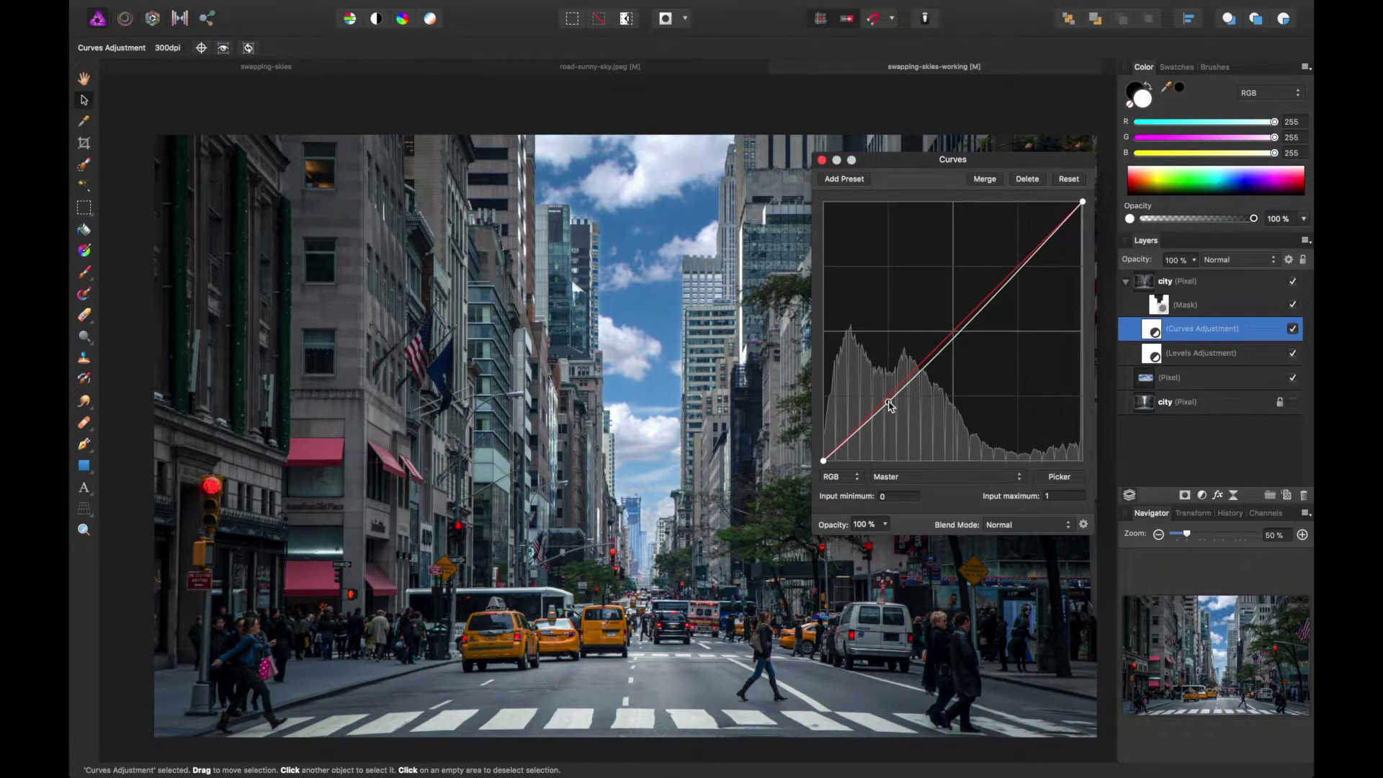
drag(1029, 274, 1018, 260)
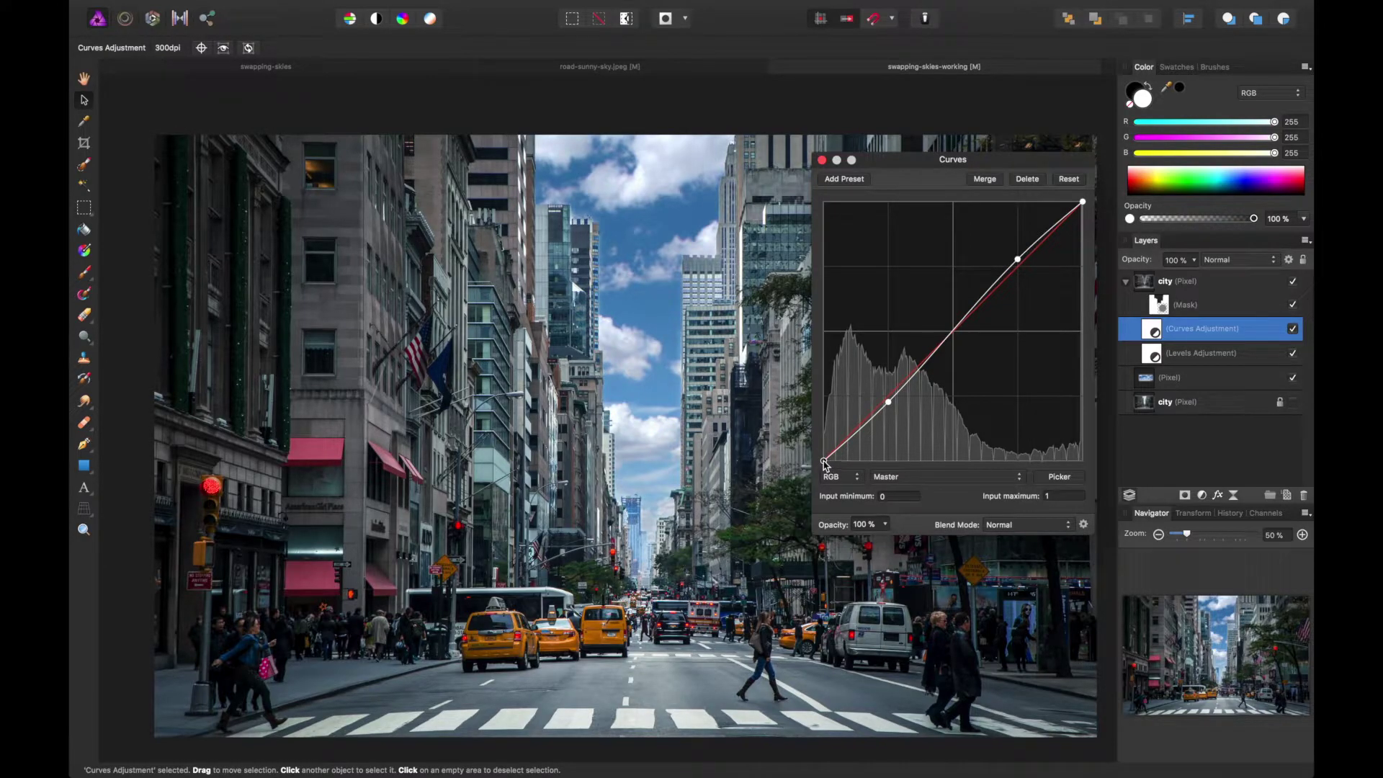
drag(825, 458, 825, 451)
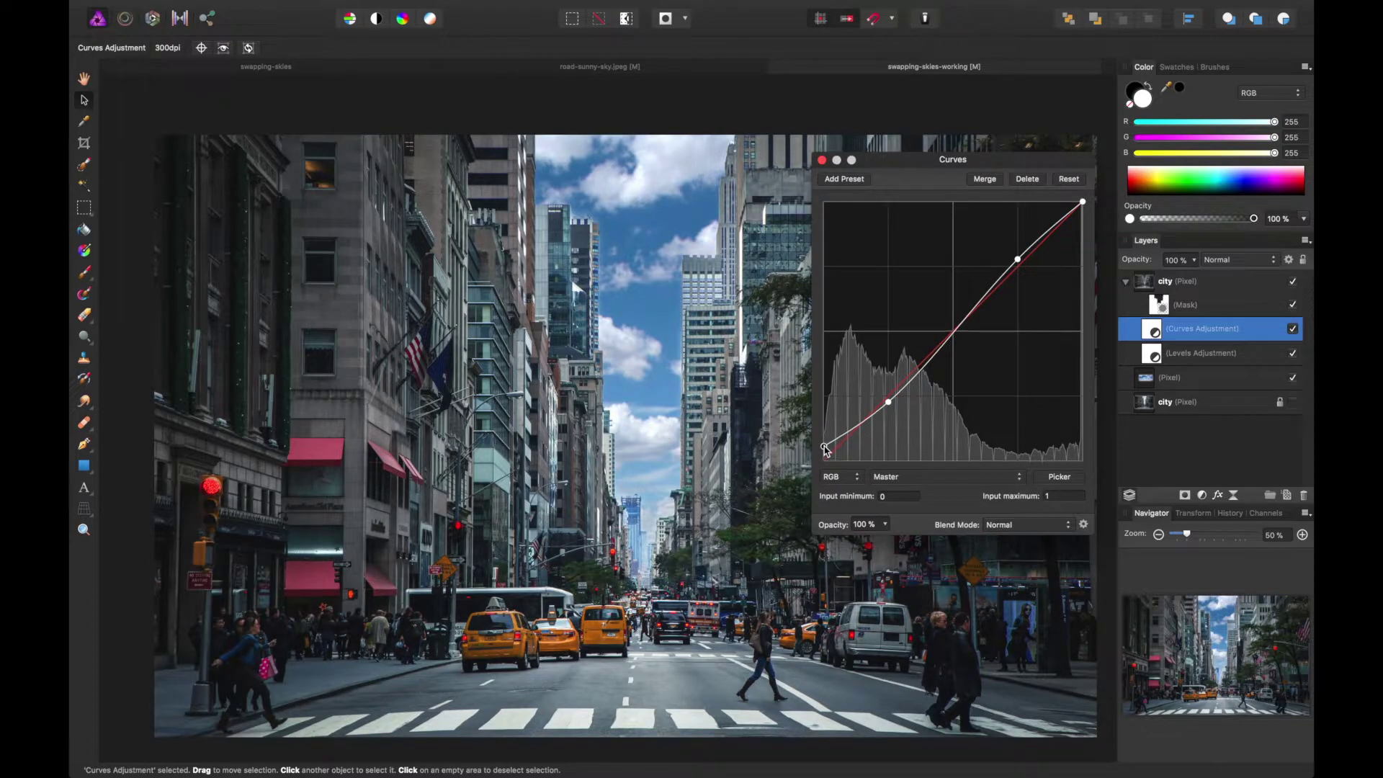
drag(826, 450, 824, 459)
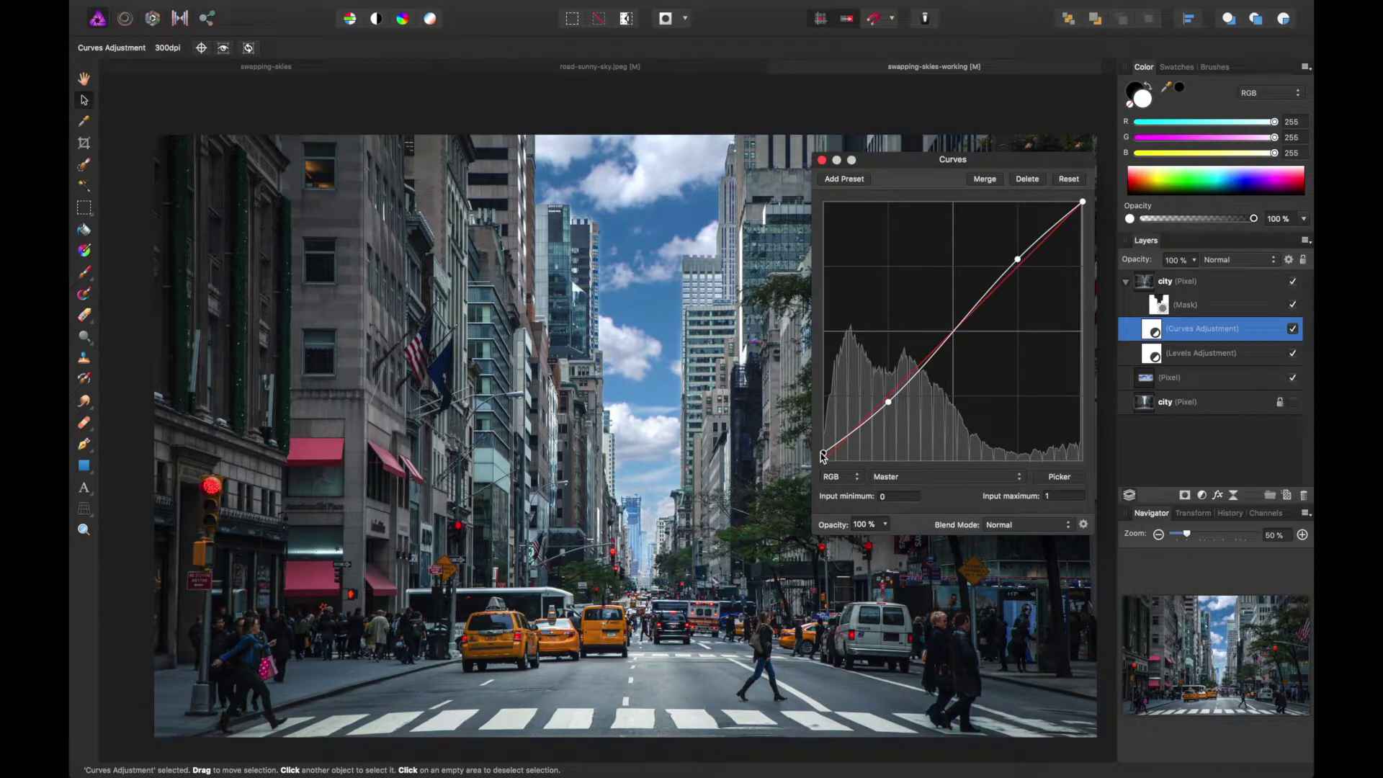
Add an HSL adjustment and nest it inside the sky pixel layer
click(1169, 377)
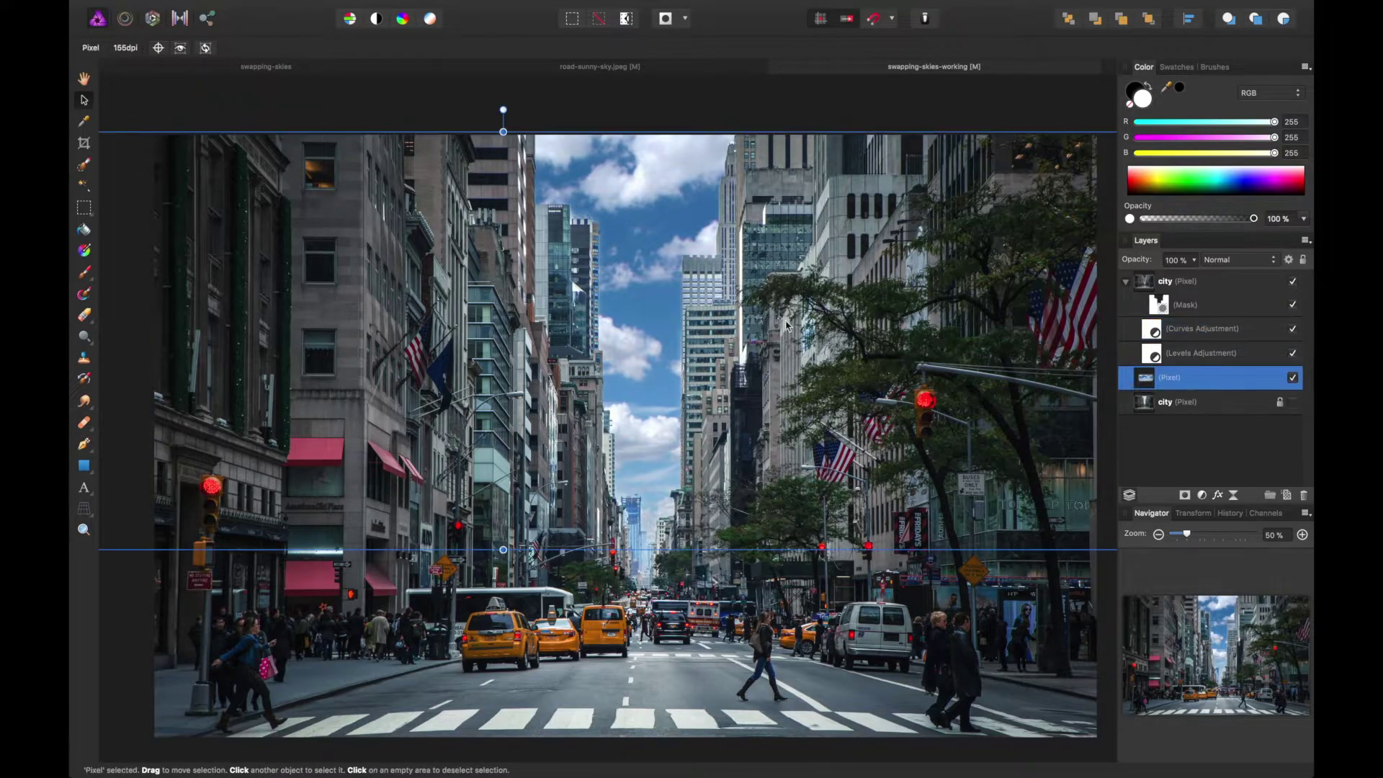
click(1202, 496)
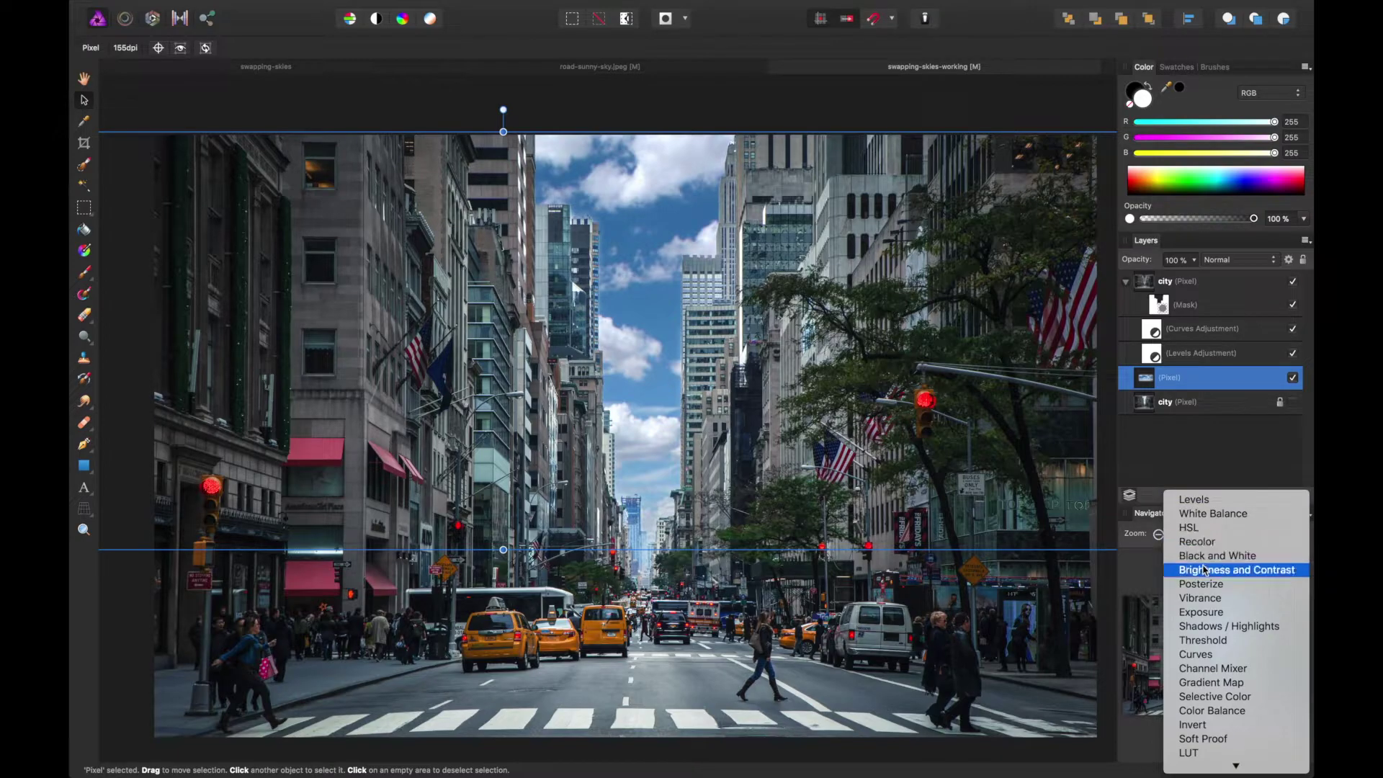
click(1231, 530)
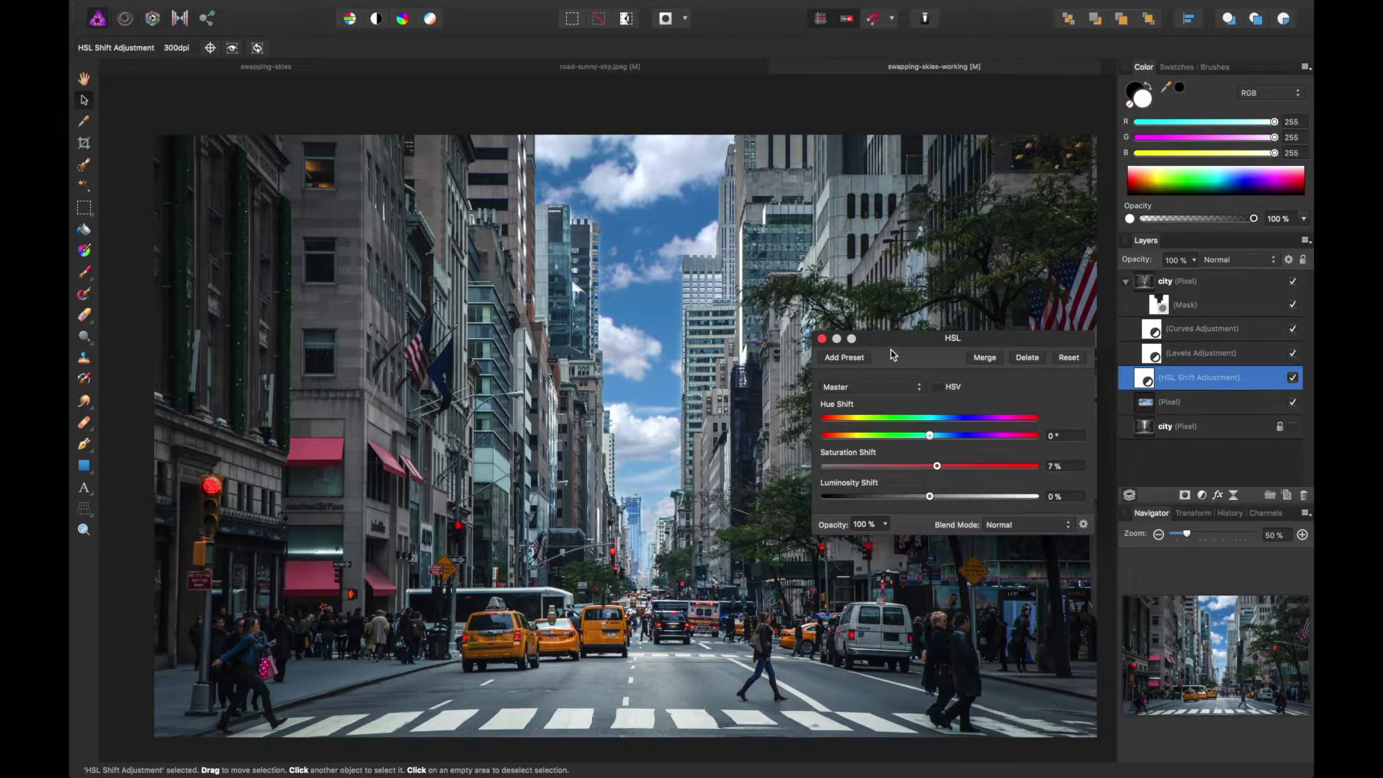
click(822, 339)
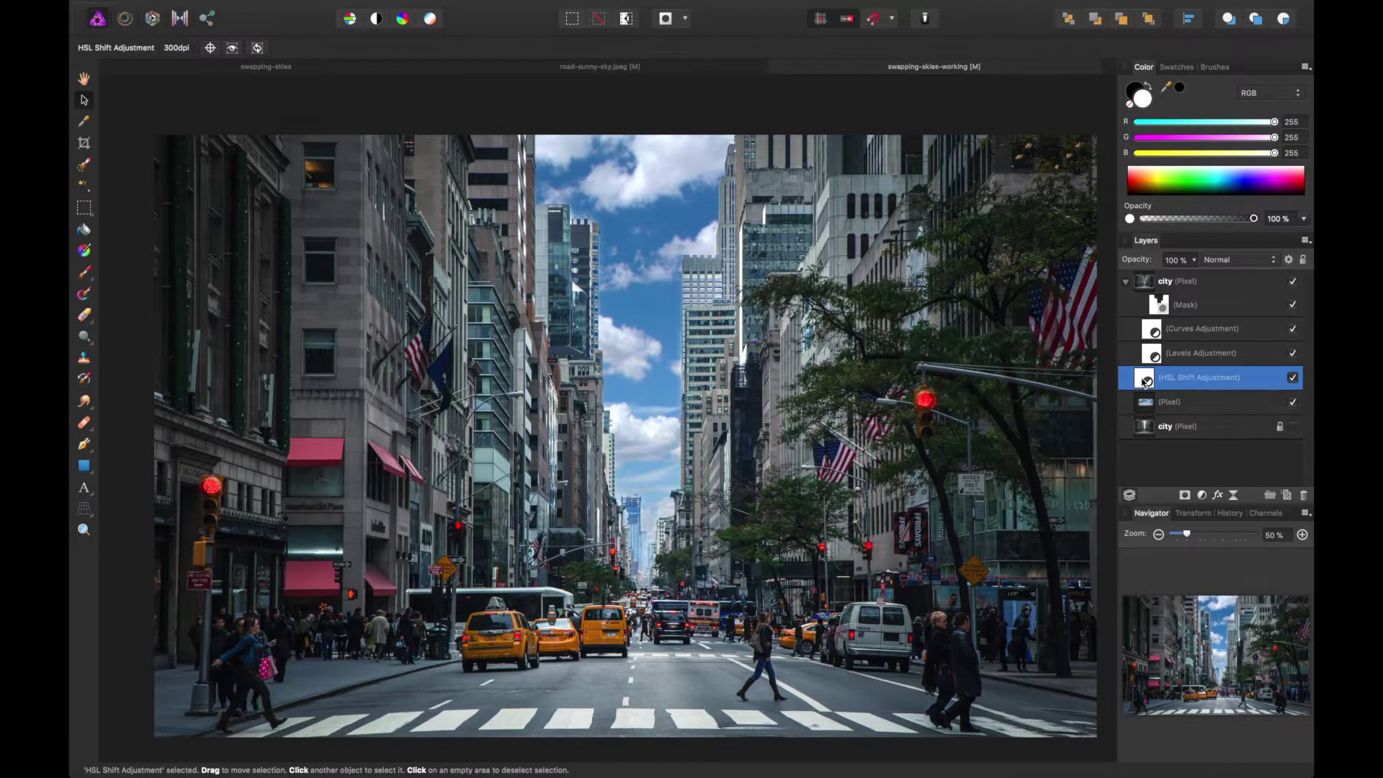
mouse_move(1143, 381)
mouse_down()
mouse_move(1153, 418)
mouse_move(1160, 404)
mouse_up()
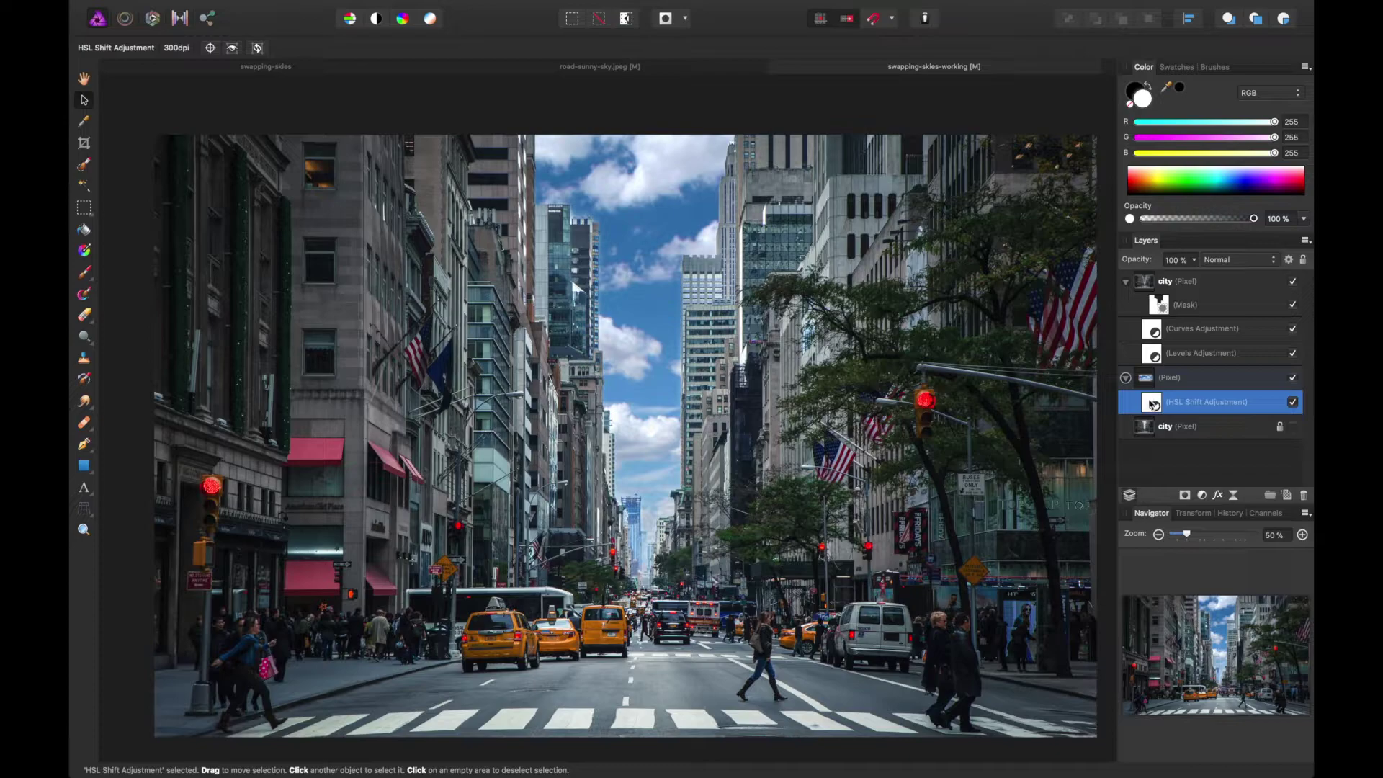
Raise the HSL saturation shift to 34%, then select the Levels adjustment
double_click(1153, 404)
mouse_move(938, 470)
mouse_down()
mouse_move(999, 474)
mouse_move(946, 472)
mouse_move(959, 472)
mouse_up()
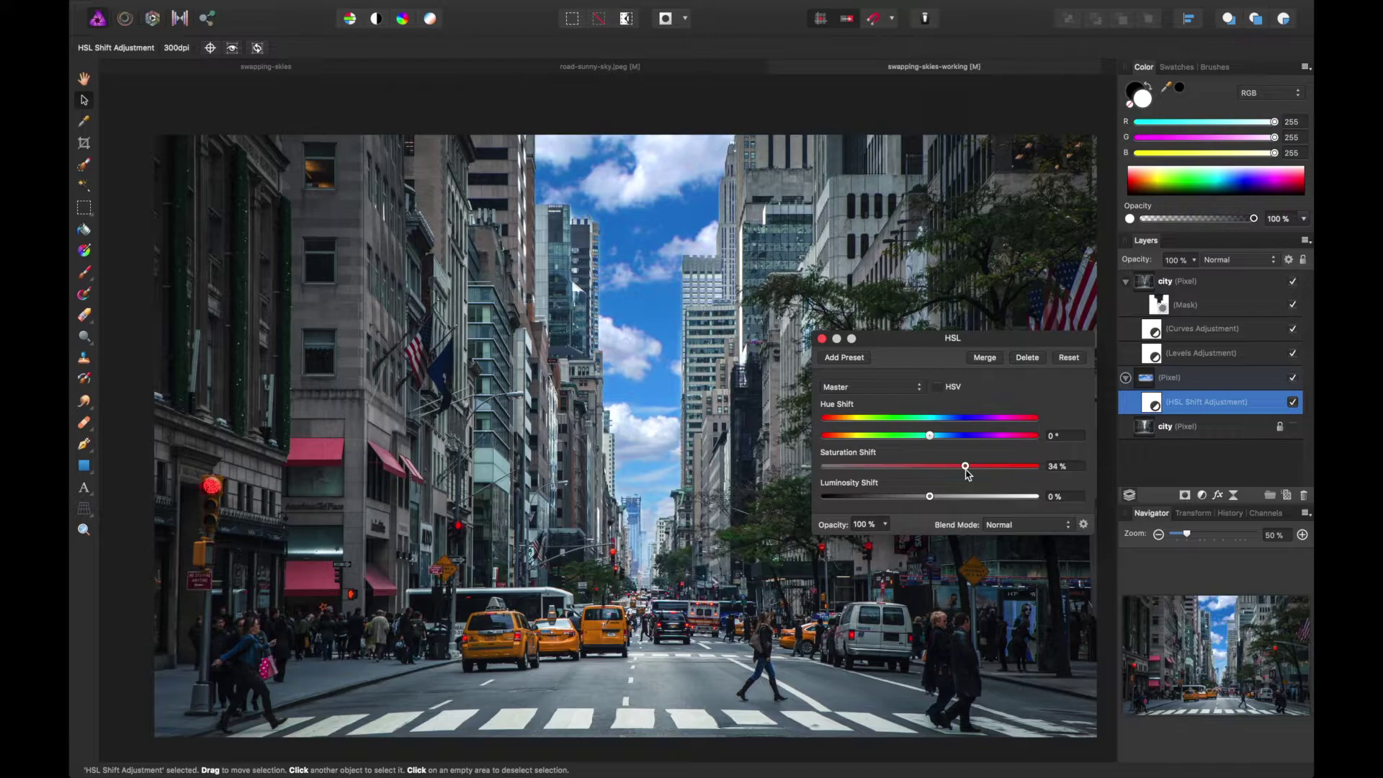
click(822, 340)
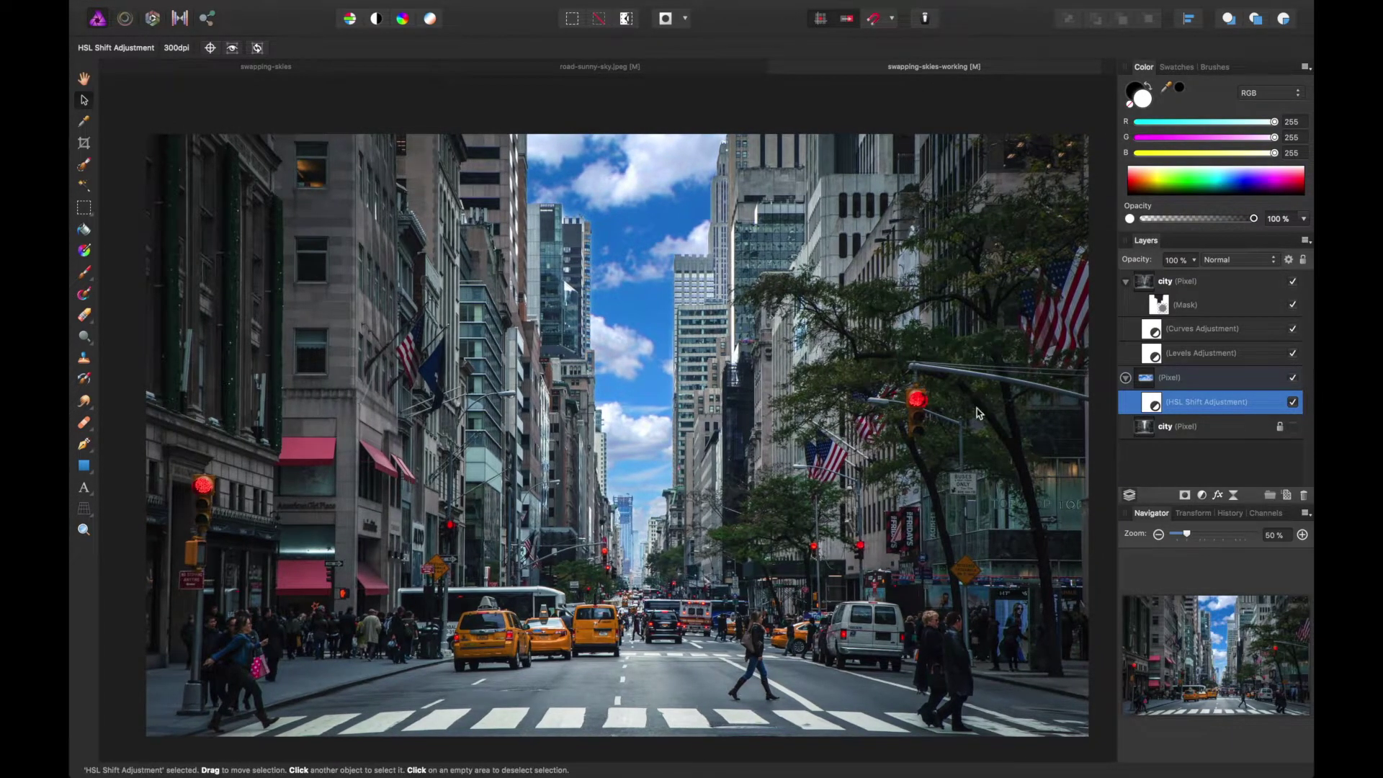
click(1156, 351)
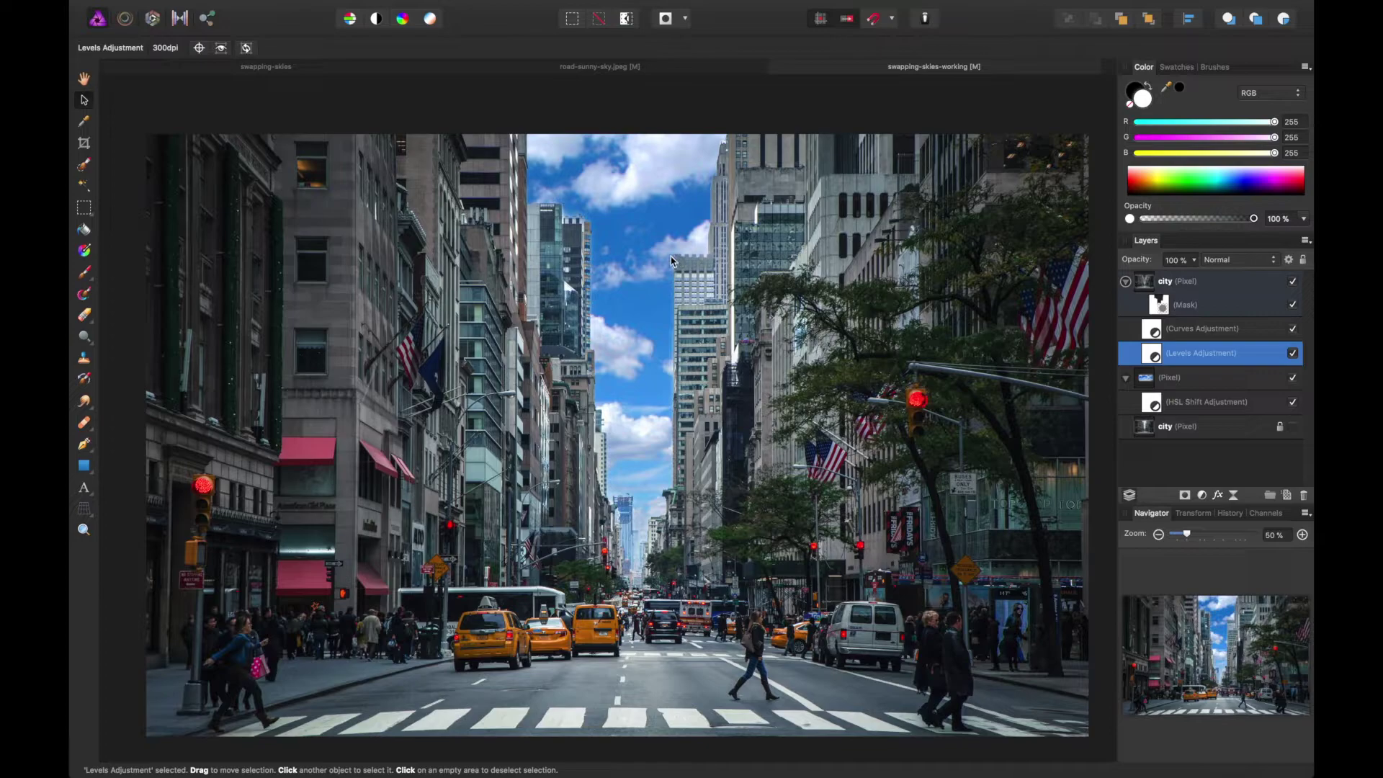
Set up a black brush about 213 px wide at 60% opacity
key(super+plus)
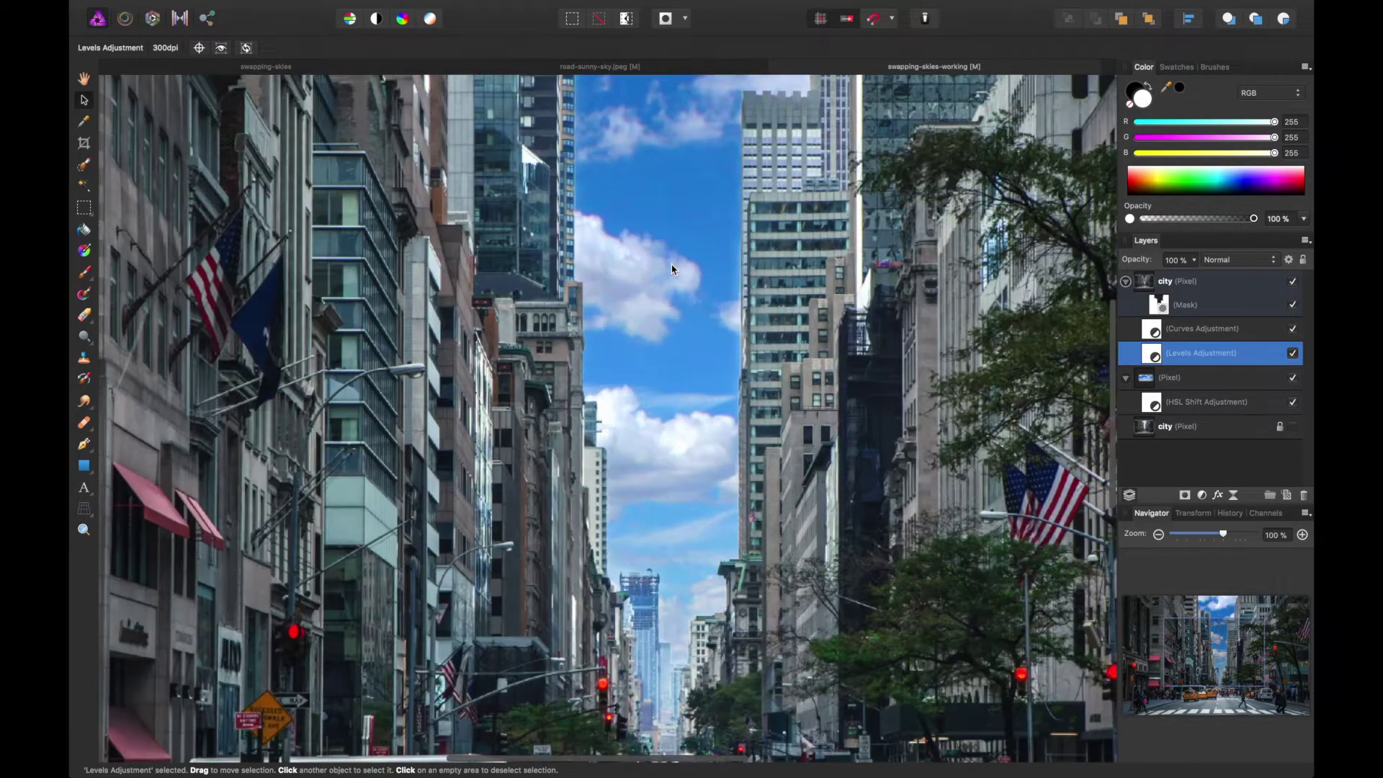
key(super+minus)
key(super+minus)
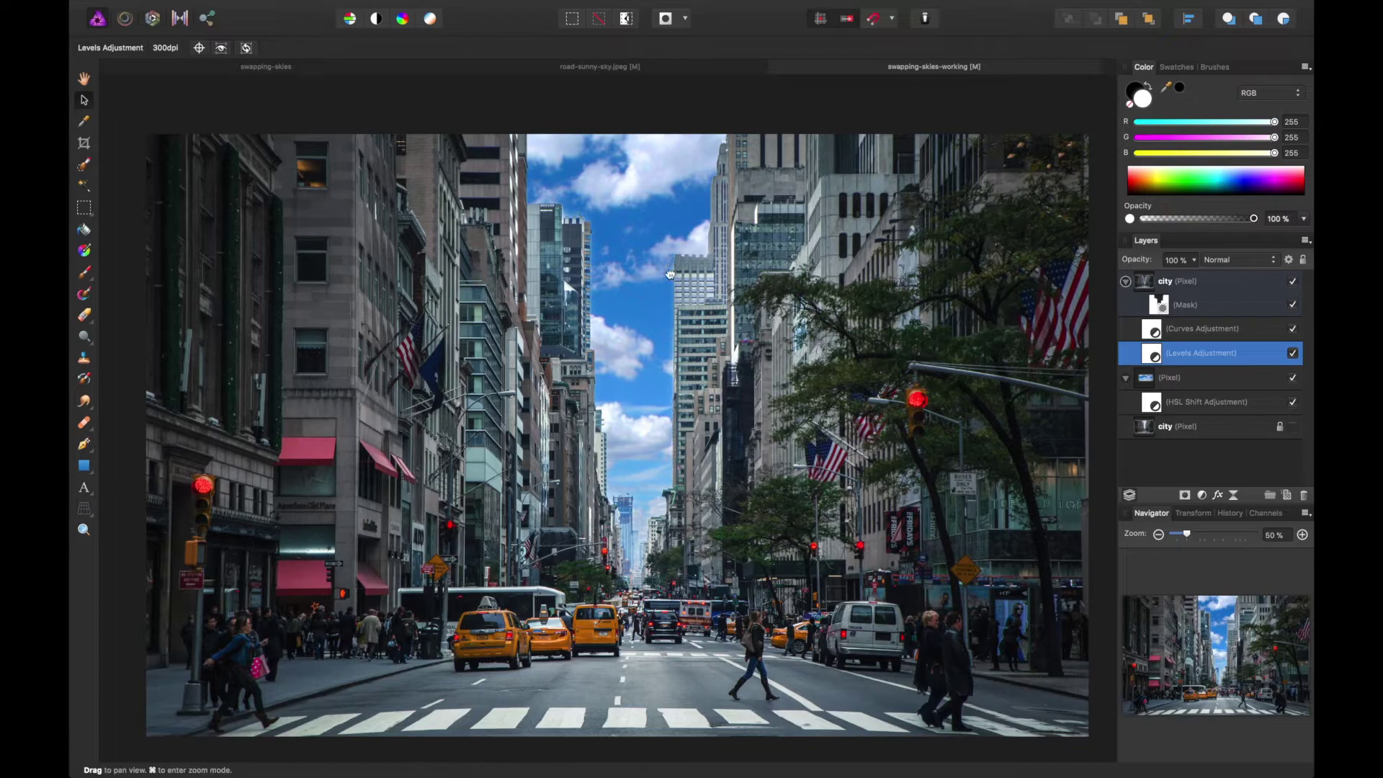
drag(670, 274, 659, 322)
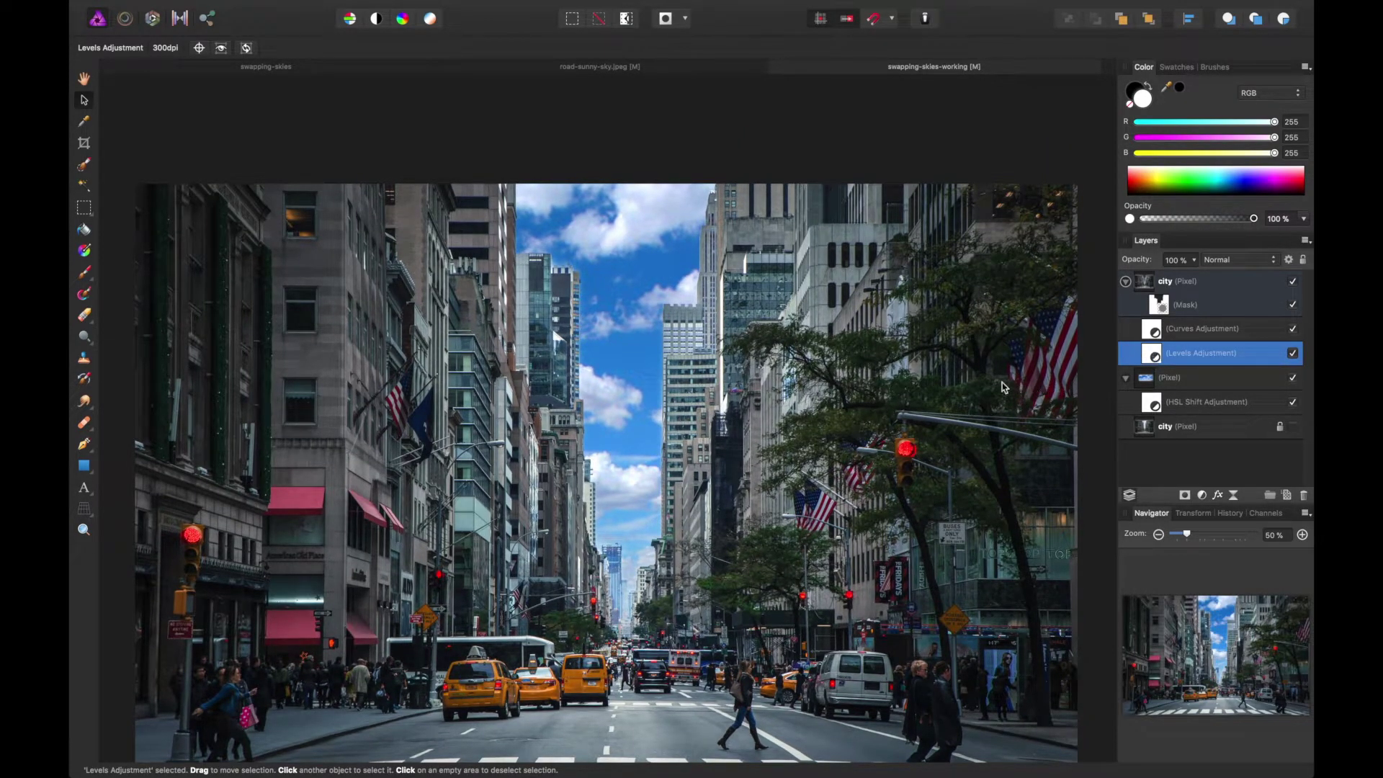
key(b)
key(x)
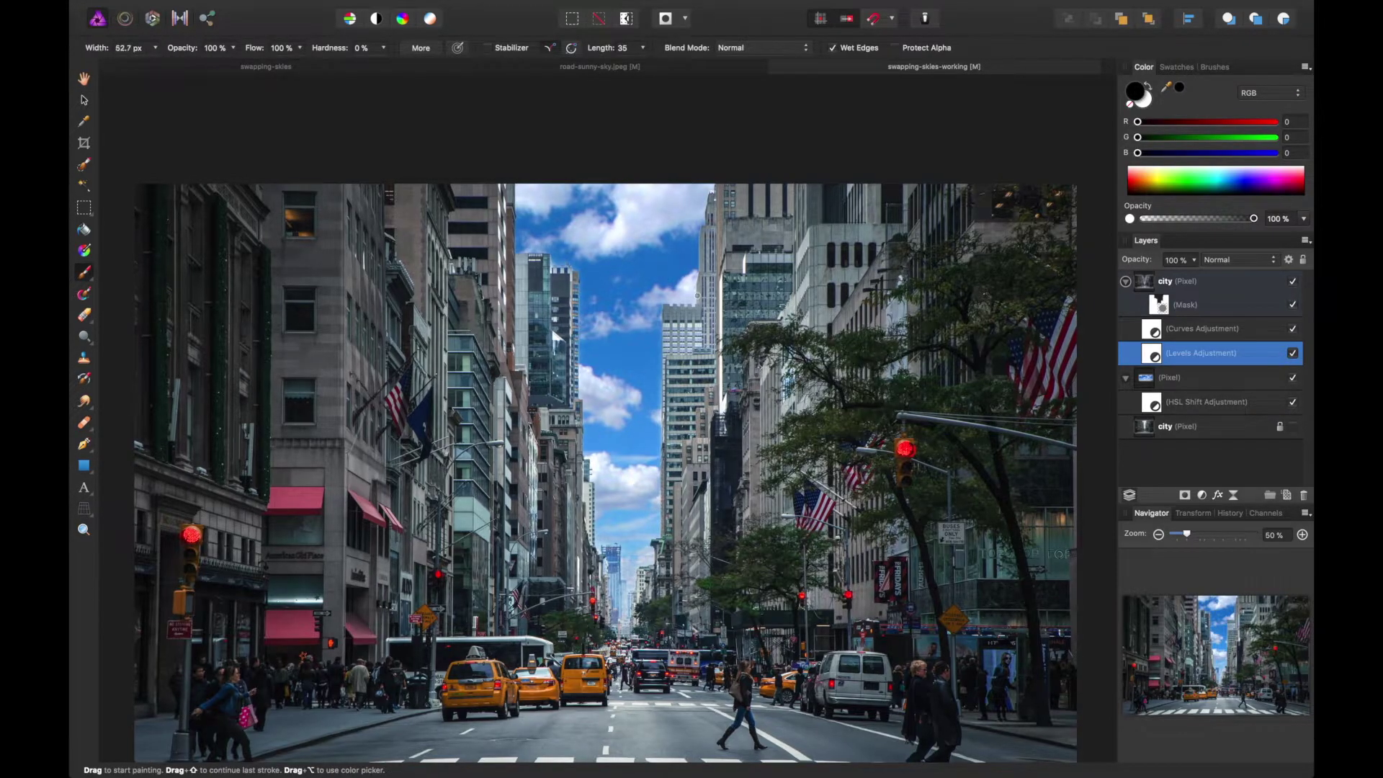
key(bracketright)
key(bracketright)
key(bracketright)
key(bracketright)
key(bracketright)
key(bracketright)
drag(189, 50, 161, 49)
Paint out the Levels effect along the building edge bordering the sky
scroll(715, 202, up, 2)
scroll(715, 203, up, 3)
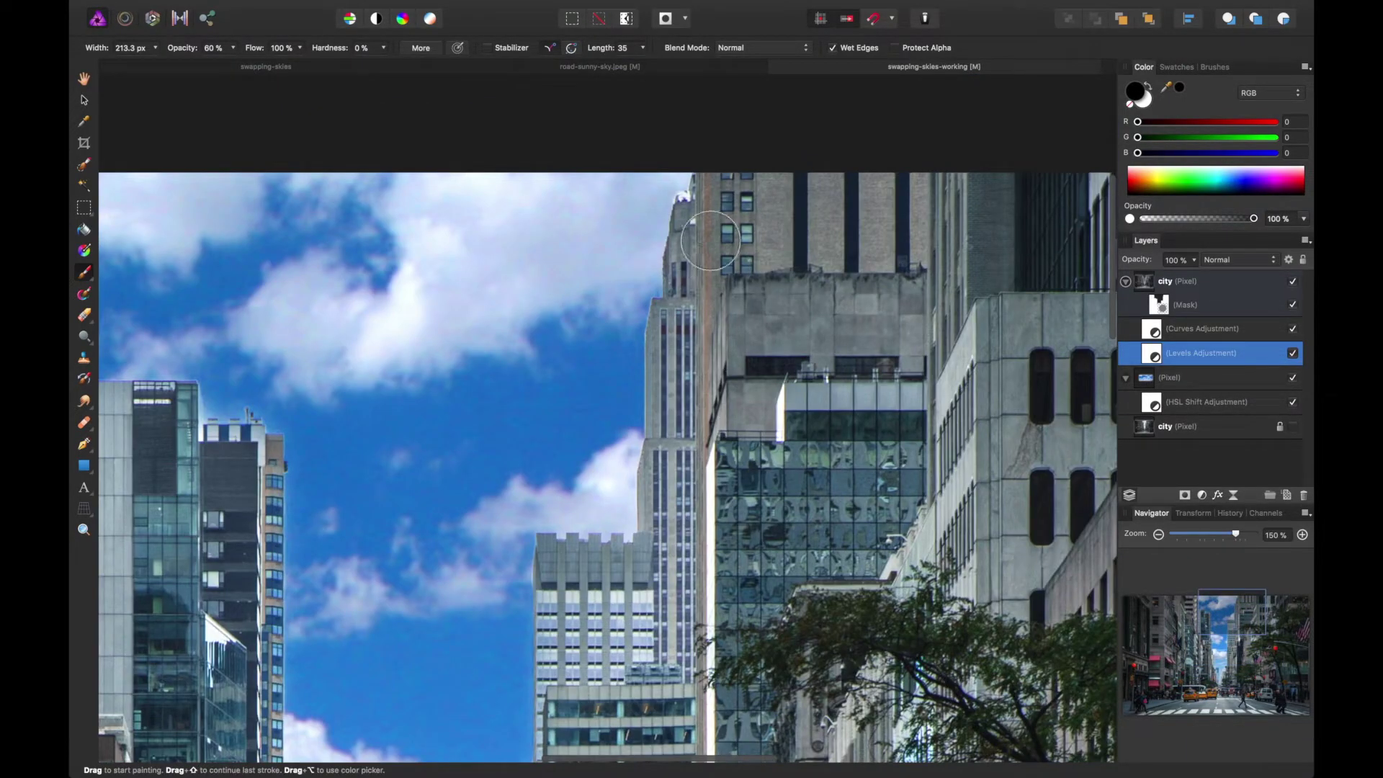
mouse_move(710, 241)
mouse_down()
mouse_move(694, 188)
mouse_move(662, 245)
mouse_move(625, 524)
mouse_move(576, 361)
mouse_move(607, 255)
mouse_up()
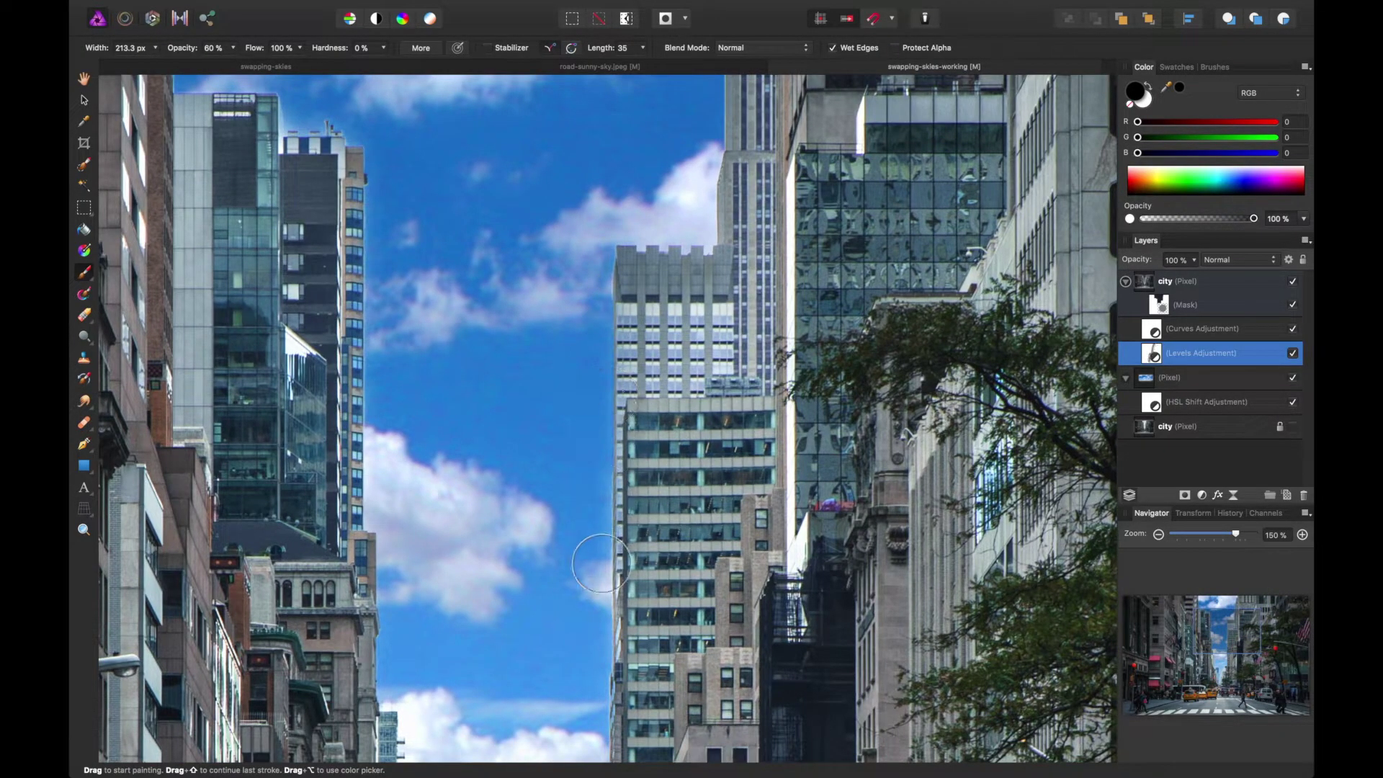
scroll(619, 404, down, 5)
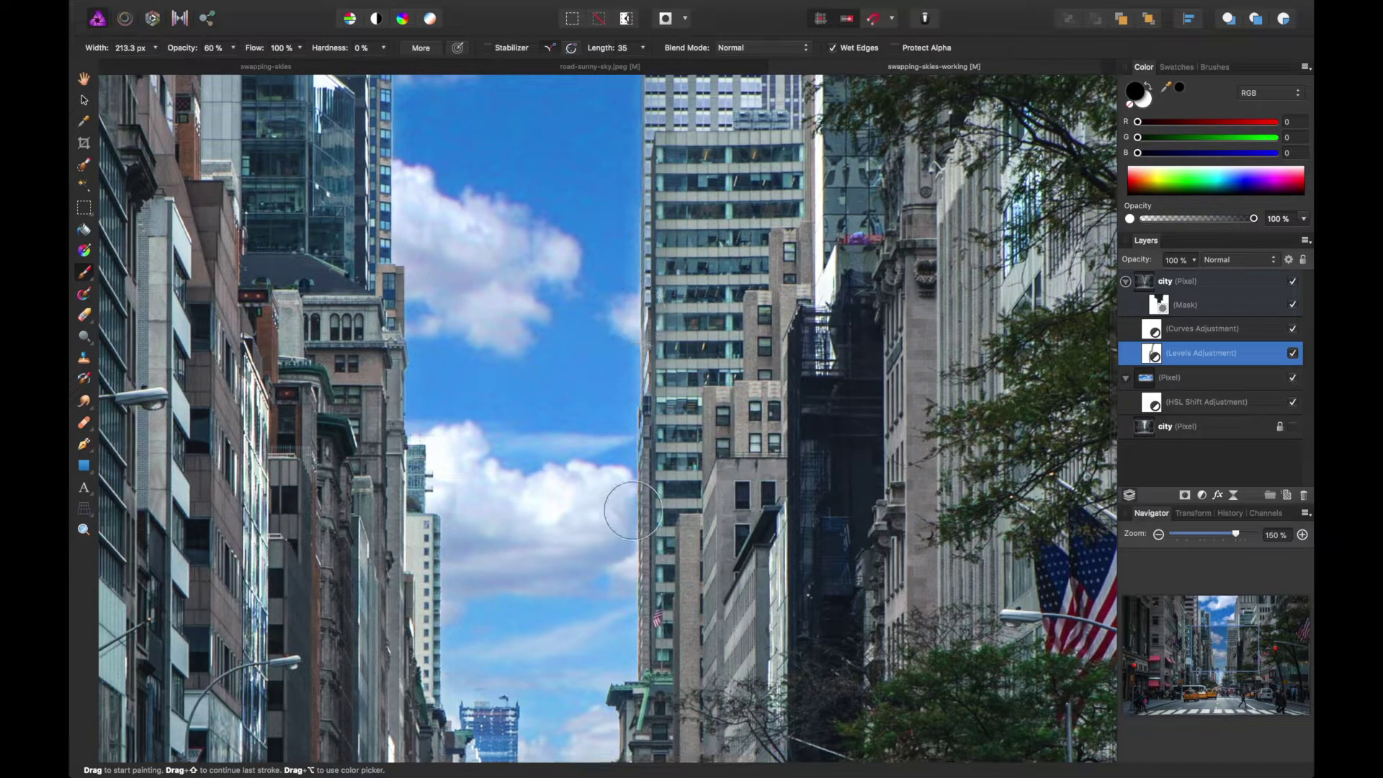
scroll(631, 374, down, 5)
scroll(631, 373, down, 1)
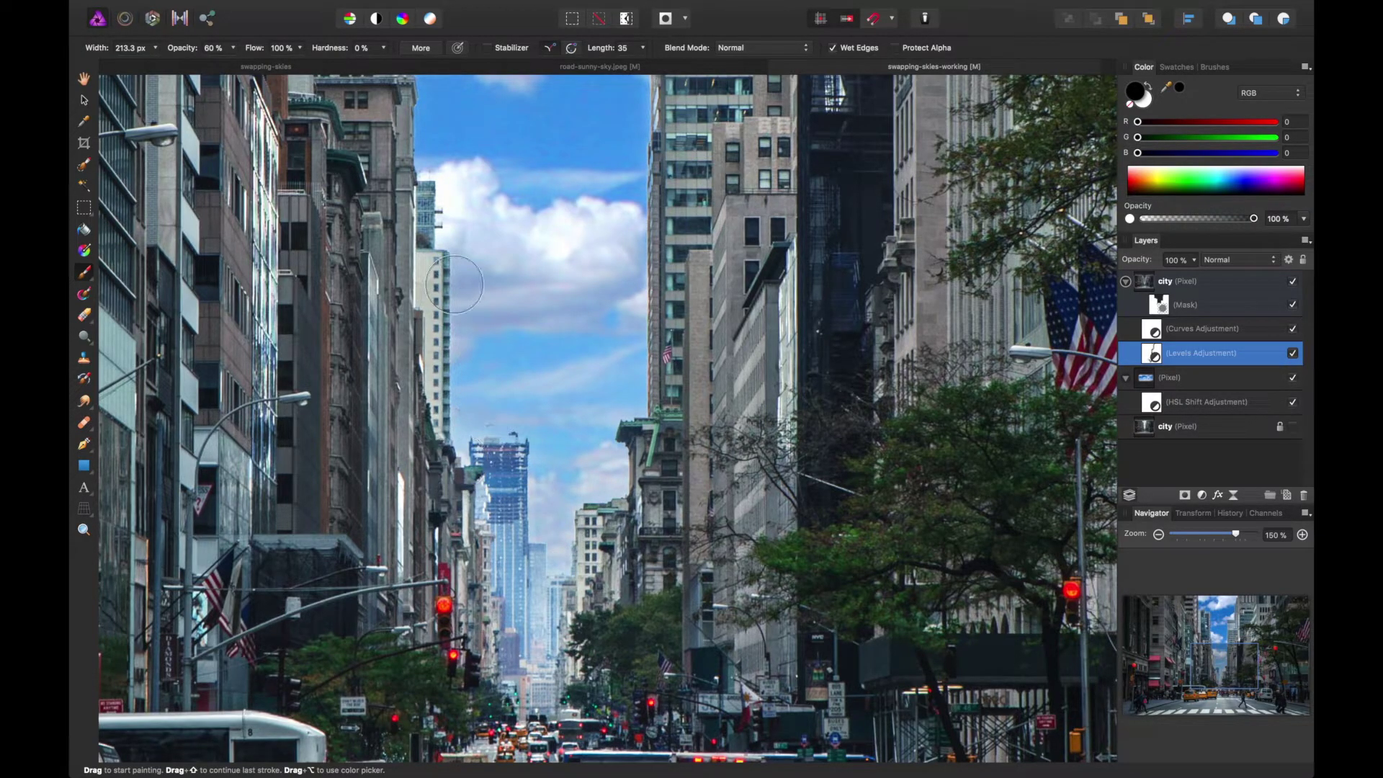
scroll(478, 427, up, 10)
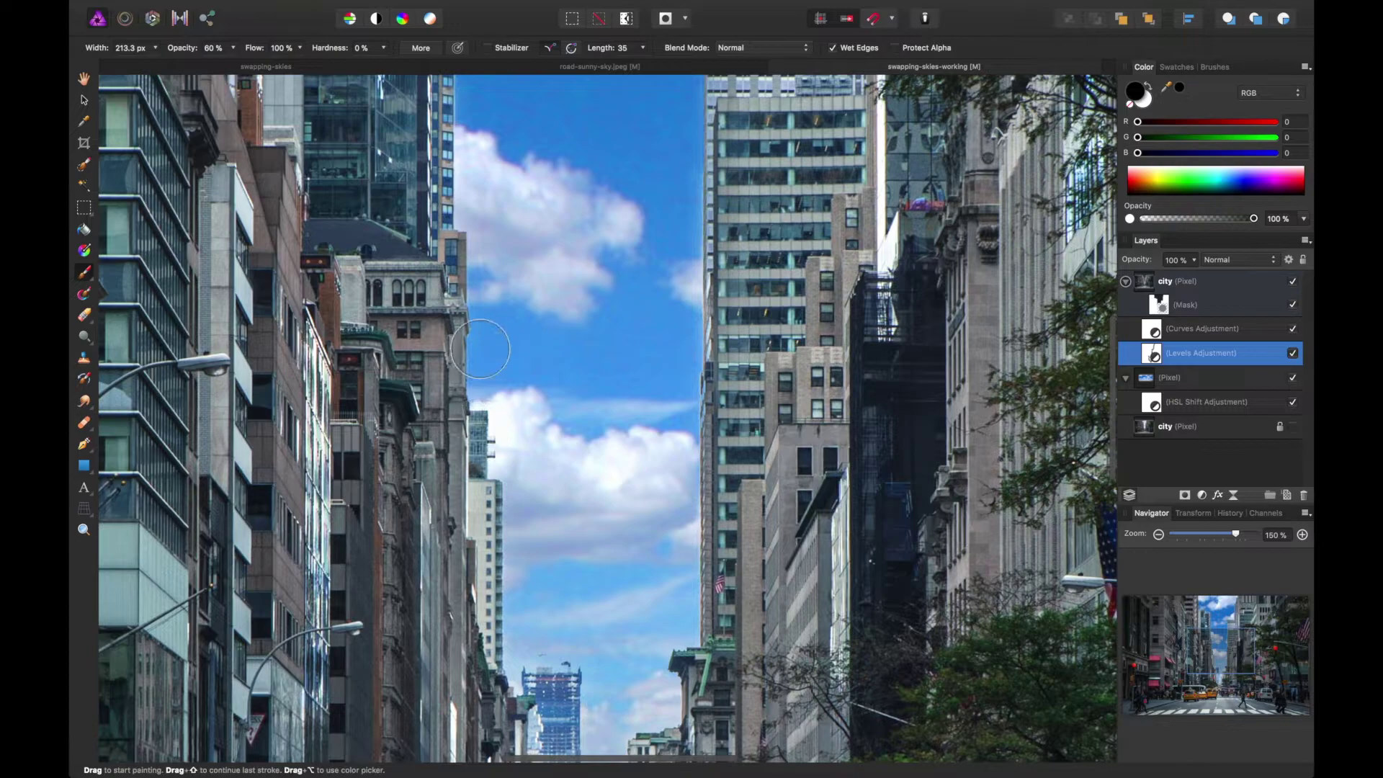
scroll(461, 217, up, 14)
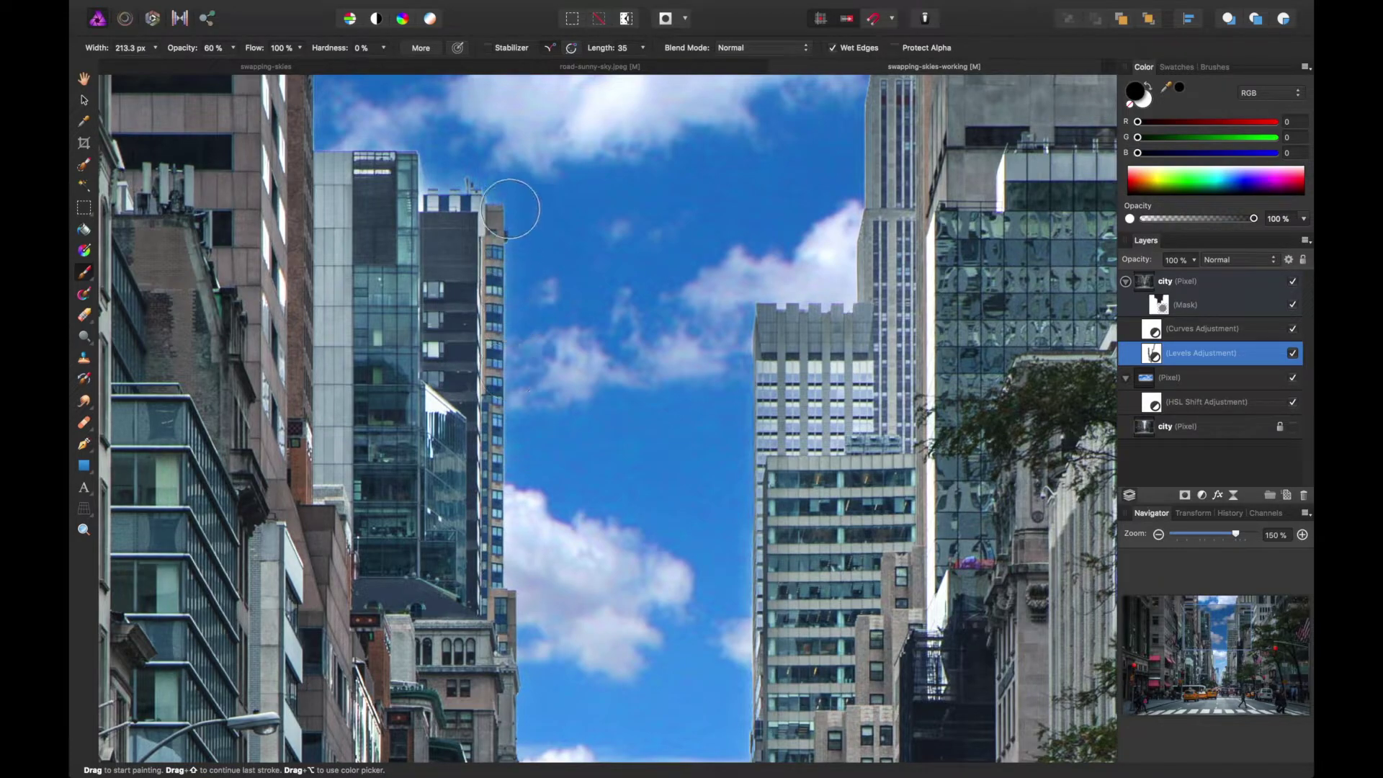
scroll(509, 202, up, 10)
scroll(510, 201, left, 3)
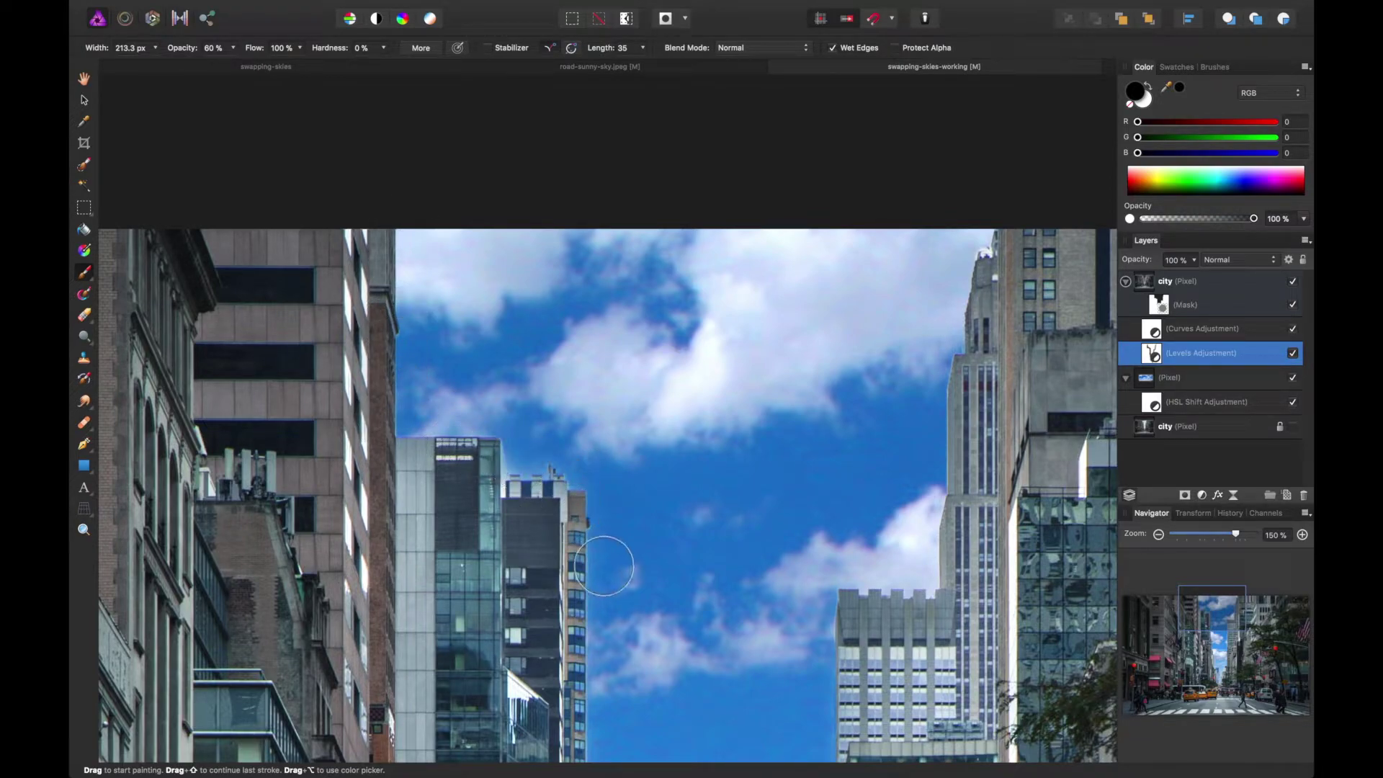
scroll(632, 550, down, 5)
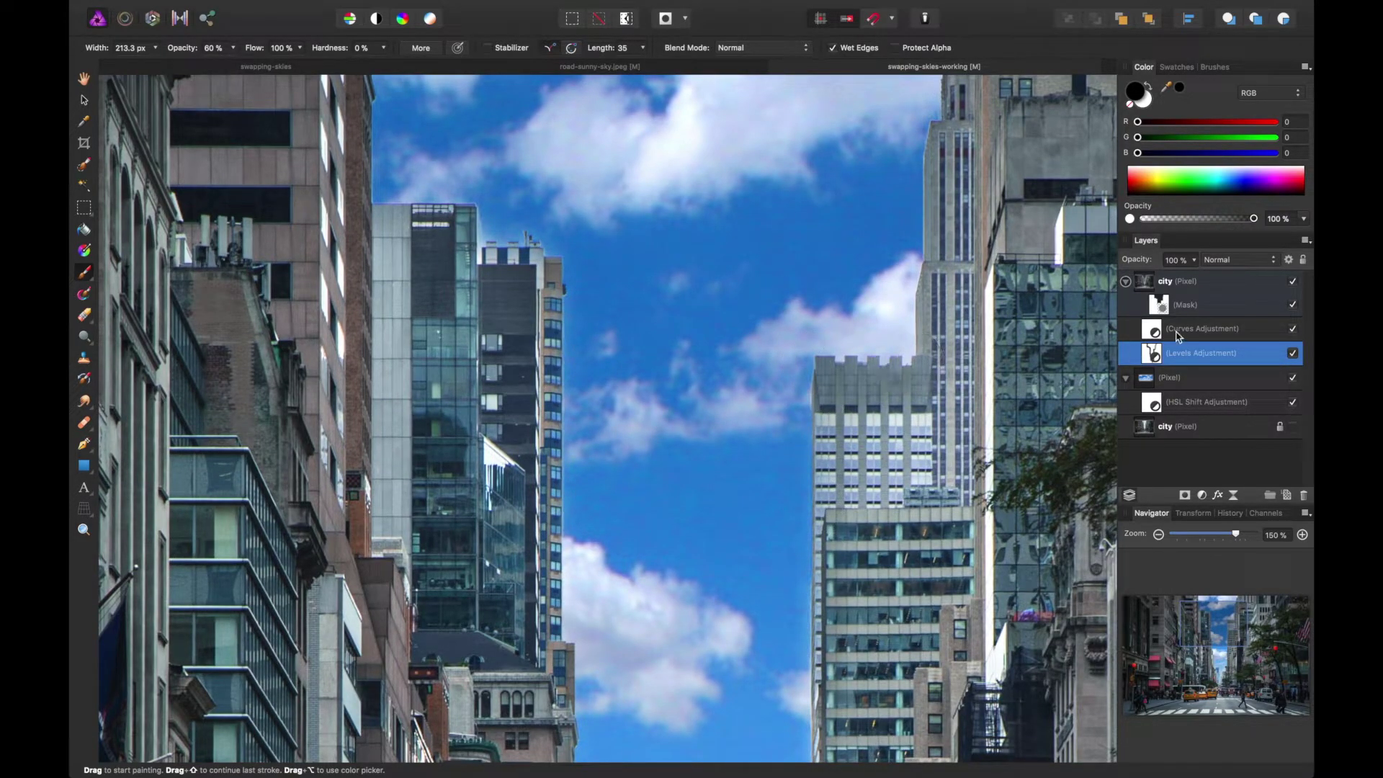
Mask the Curves effect along the building edge, then select the city layer
click(1158, 330)
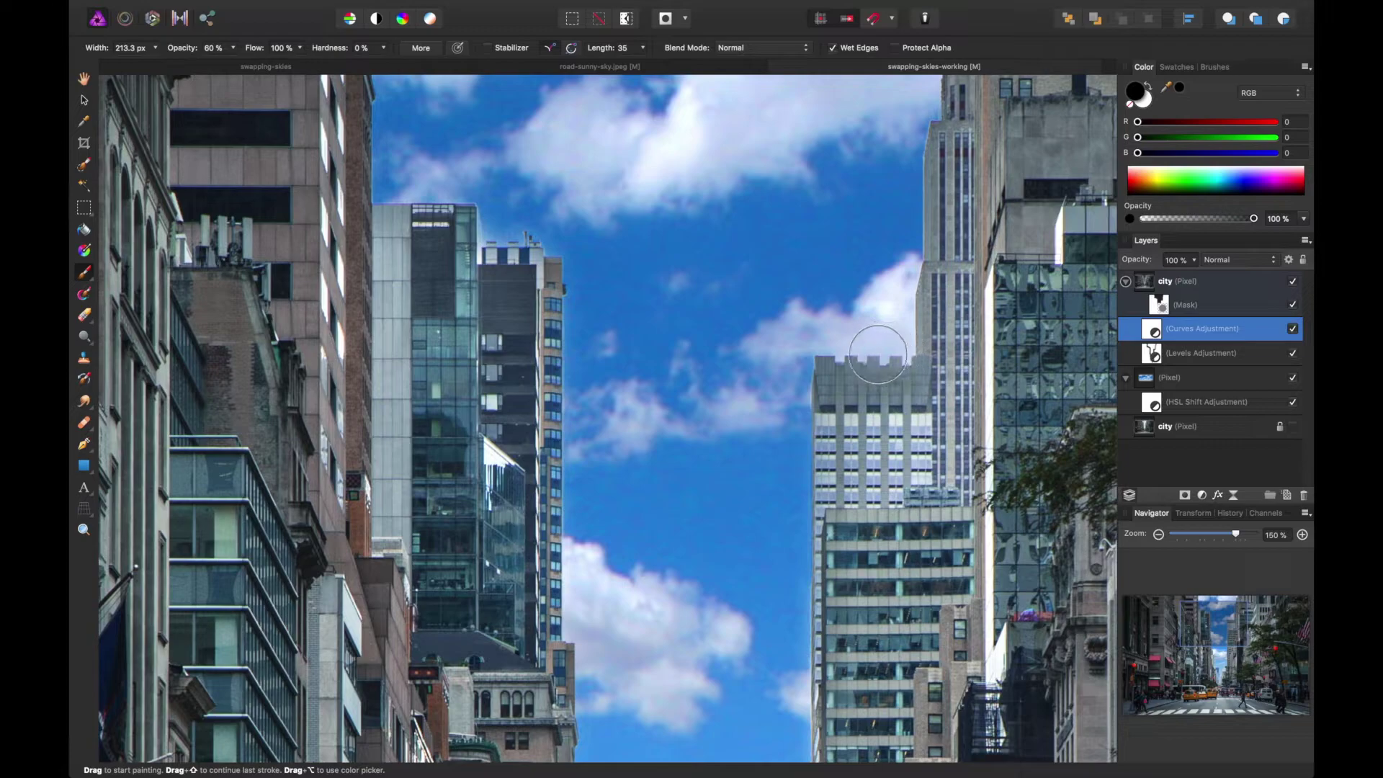
mouse_move(824, 364)
mouse_down()
mouse_move(798, 517)
mouse_move(826, 363)
mouse_move(886, 347)
mouse_move(936, 241)
mouse_move(929, 259)
mouse_move(938, 119)
mouse_up()
click(1153, 353)
key(super+0)
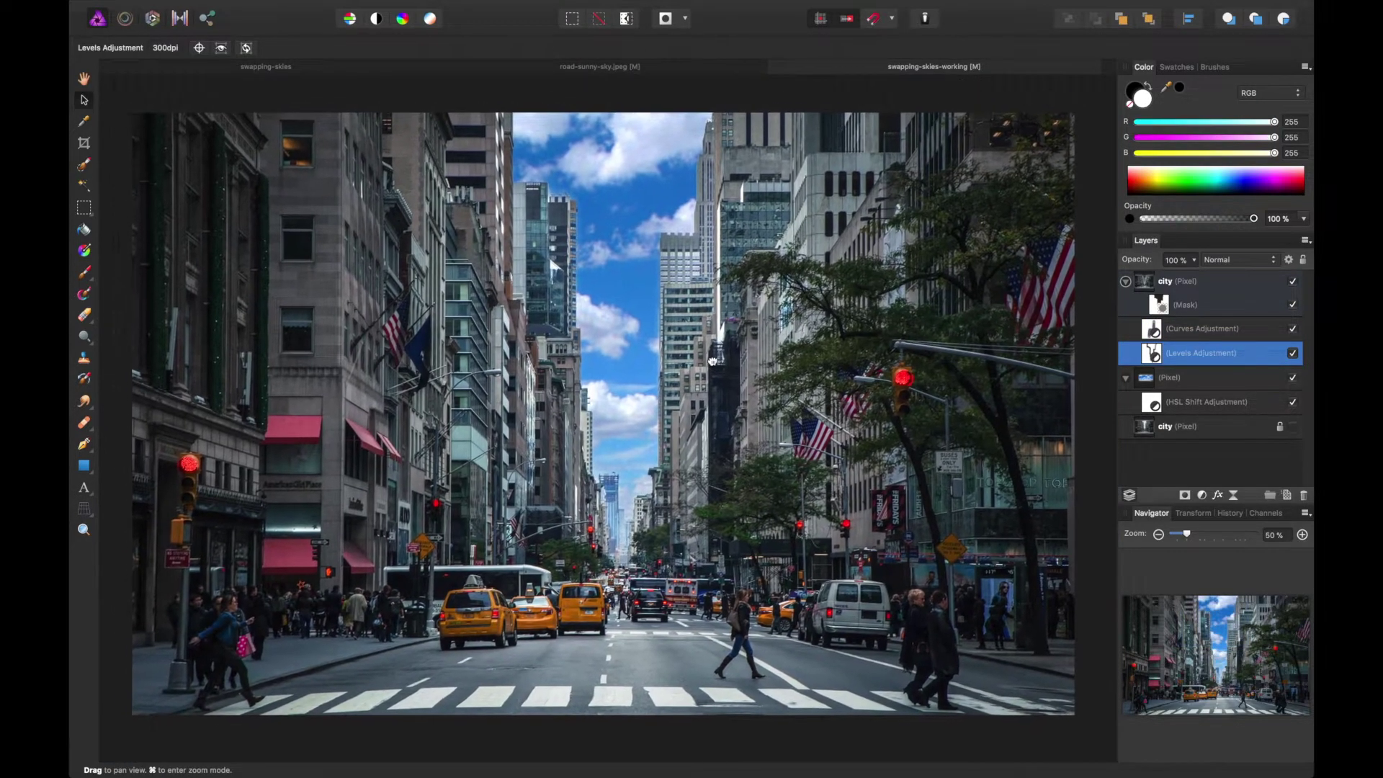
key(v)
click(1007, 372)
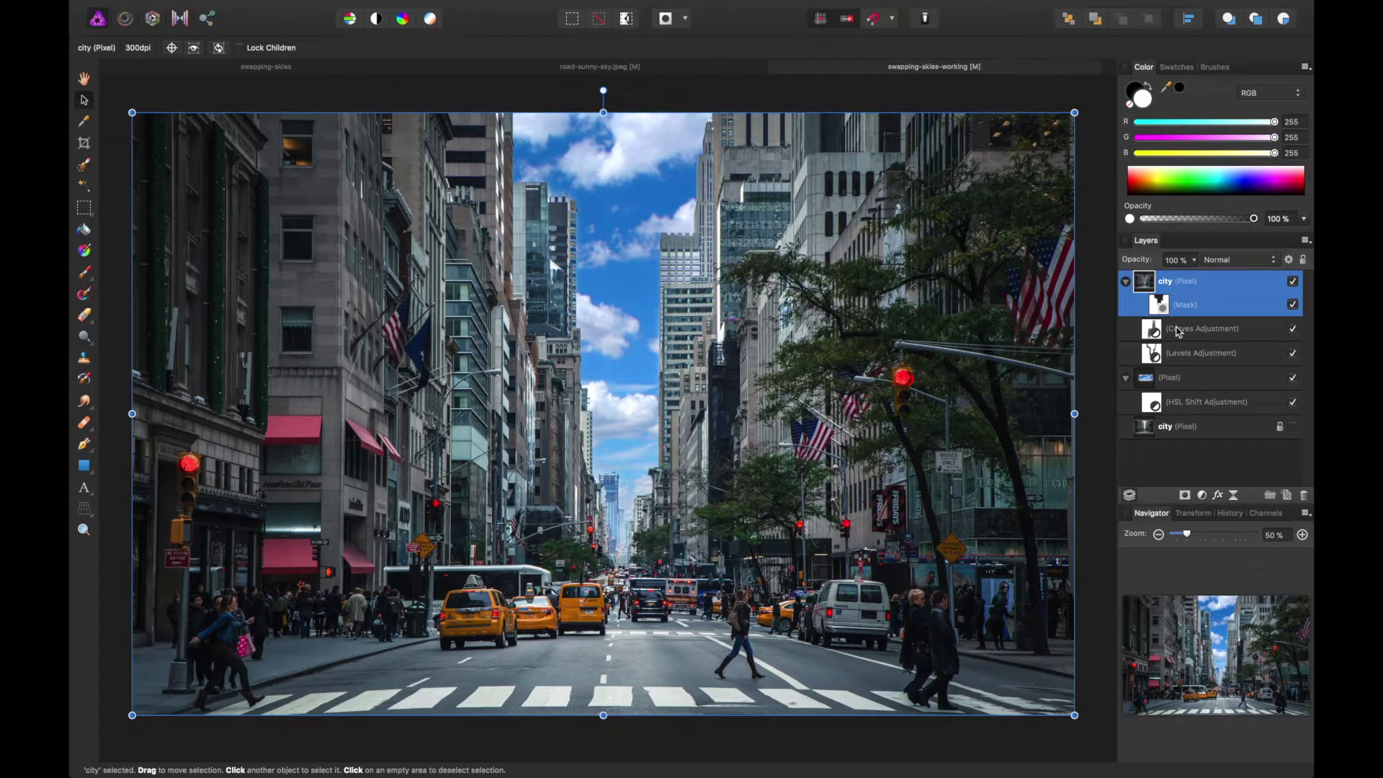
Add a Lens Filter adjustment and nest it inside the city layer
click(1193, 496)
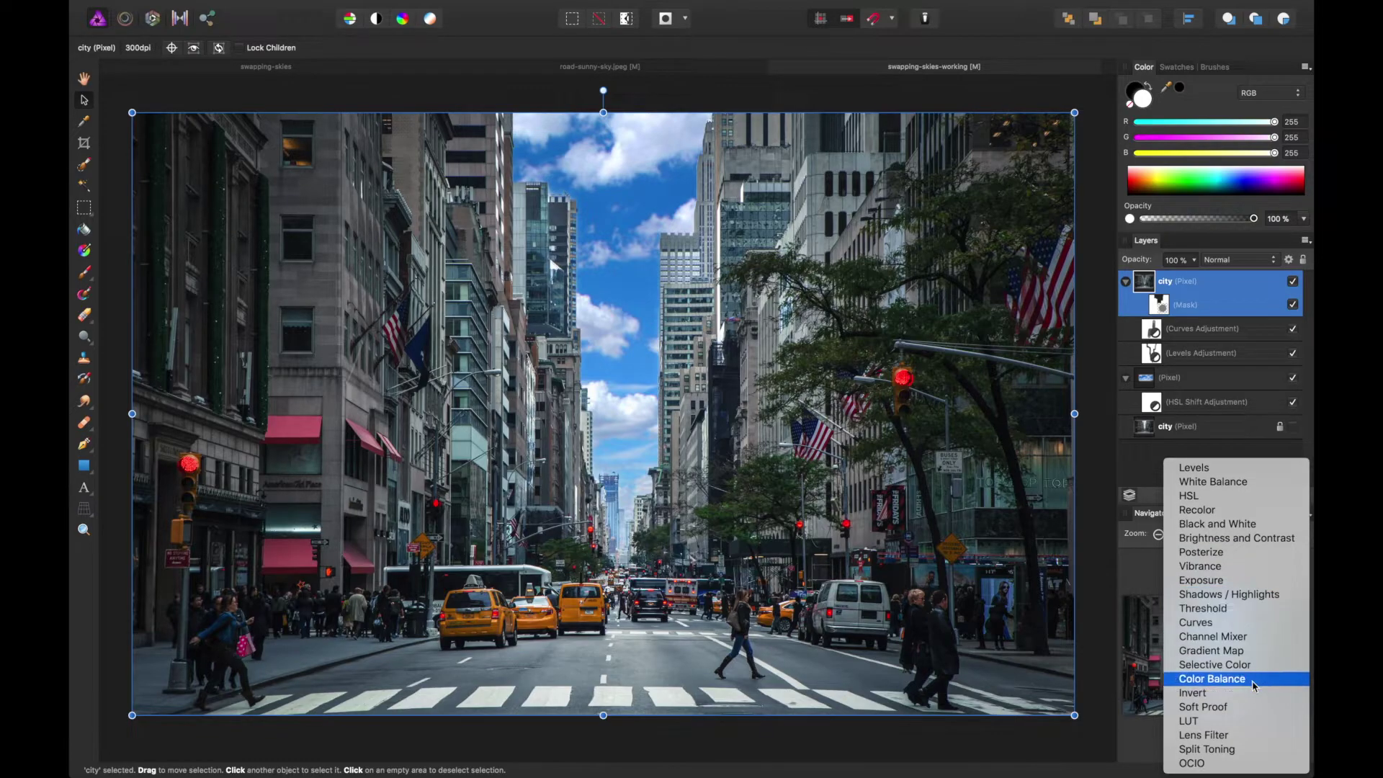
click(1233, 736)
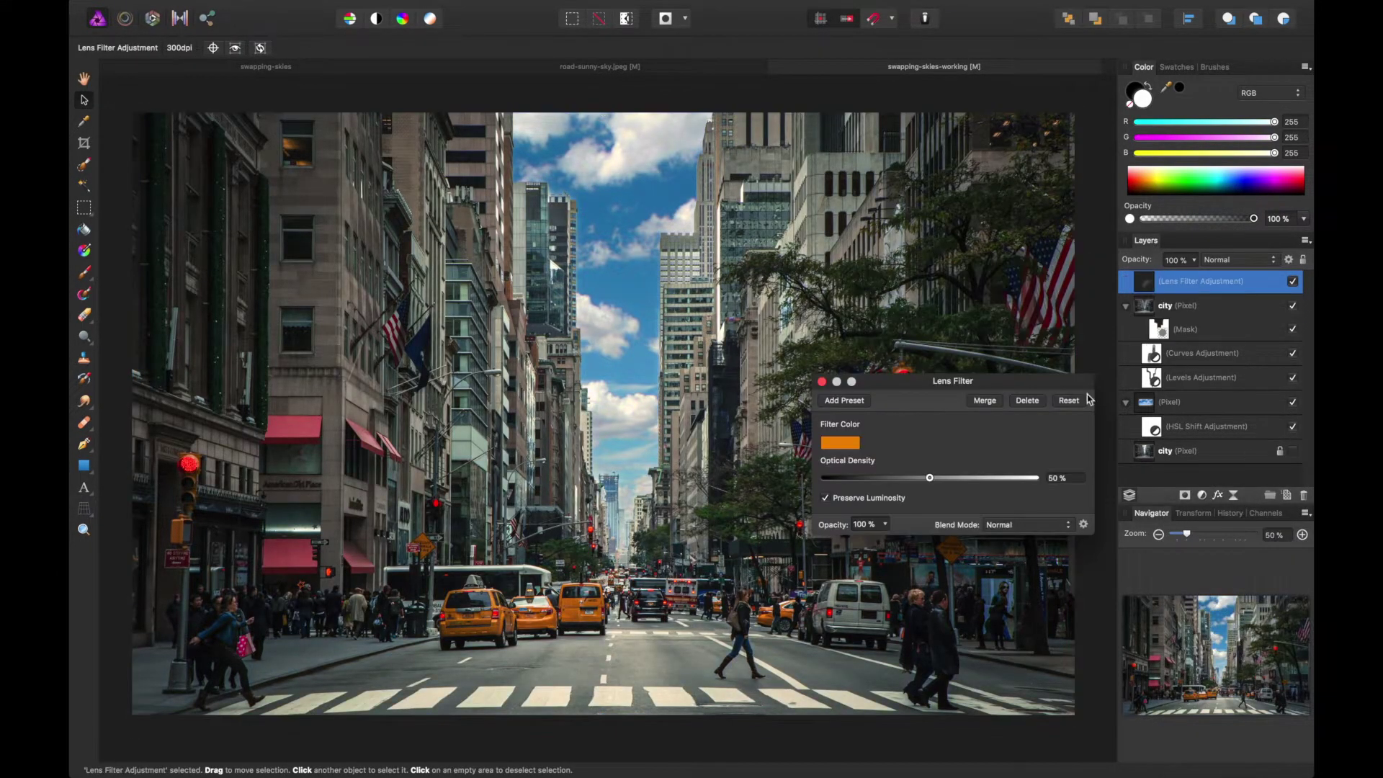
click(821, 382)
drag(1146, 283, 1159, 391)
double_click(1153, 377)
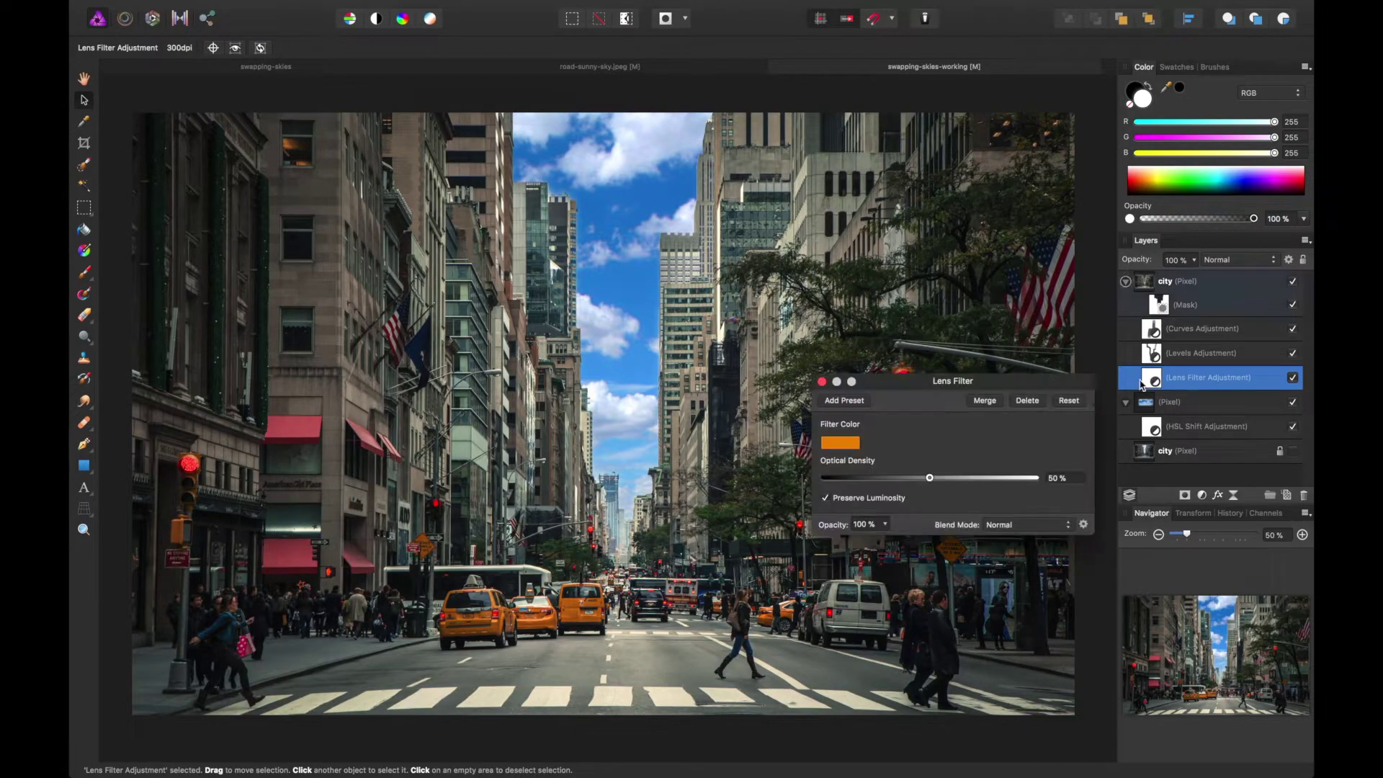
Set the lens filter colour to yellow and lower its optical density to about 37%
click(853, 448)
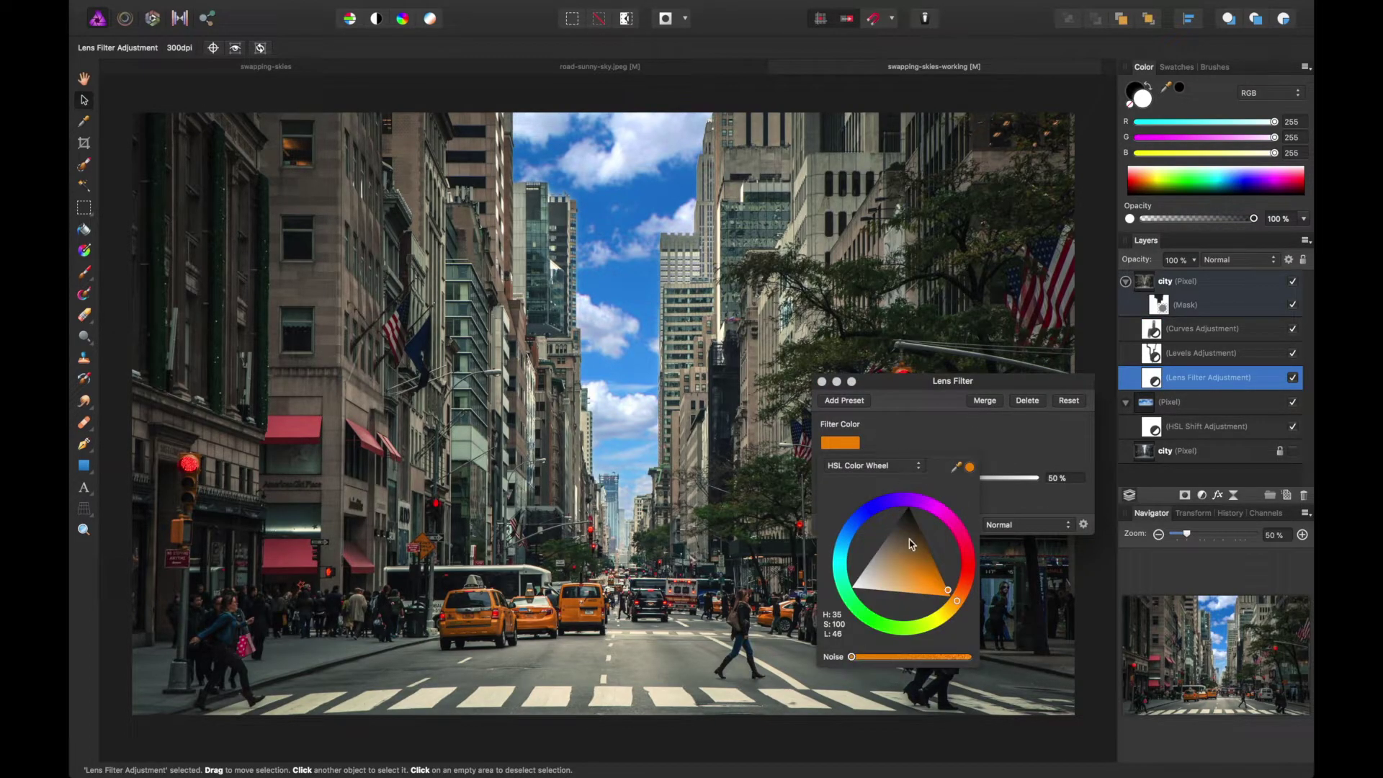
drag(909, 506, 845, 558)
click(934, 622)
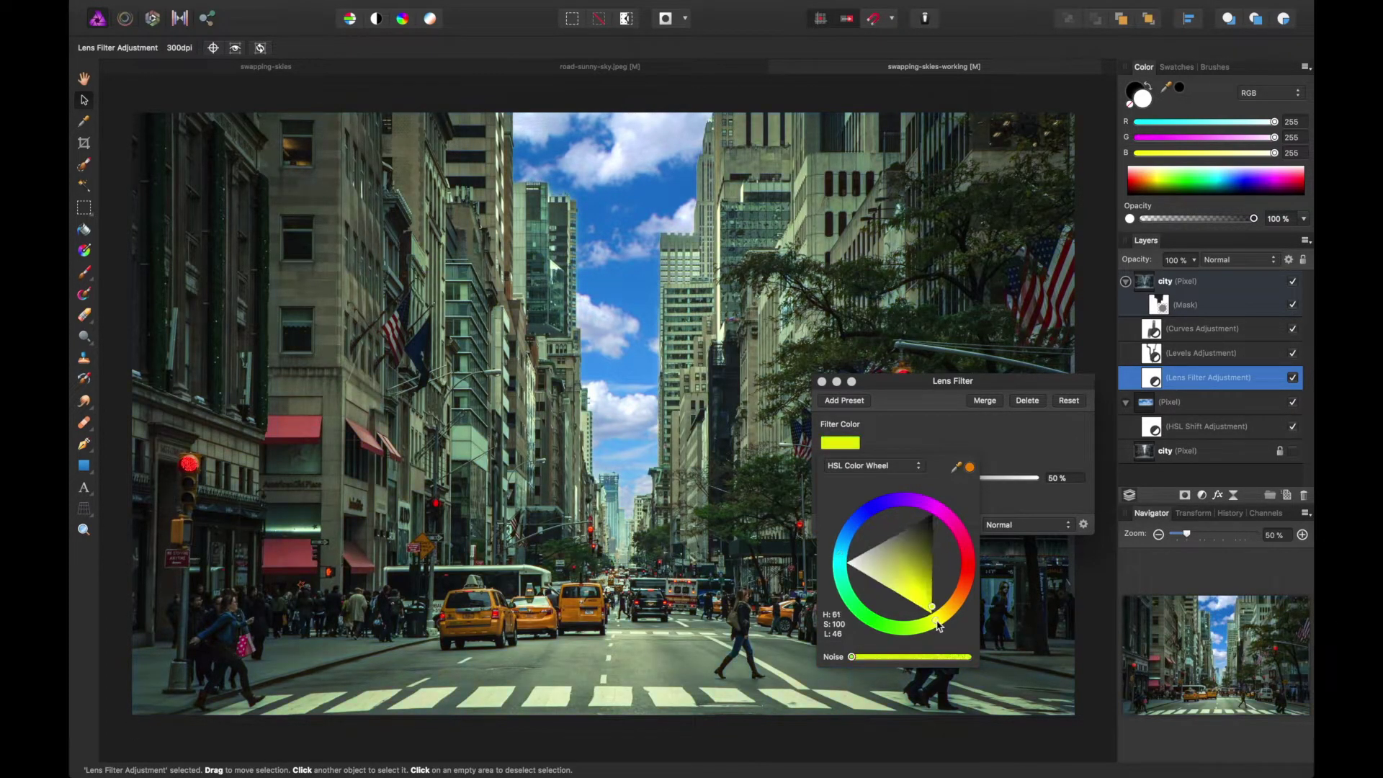
drag(935, 622, 938, 623)
drag(929, 481, 902, 484)
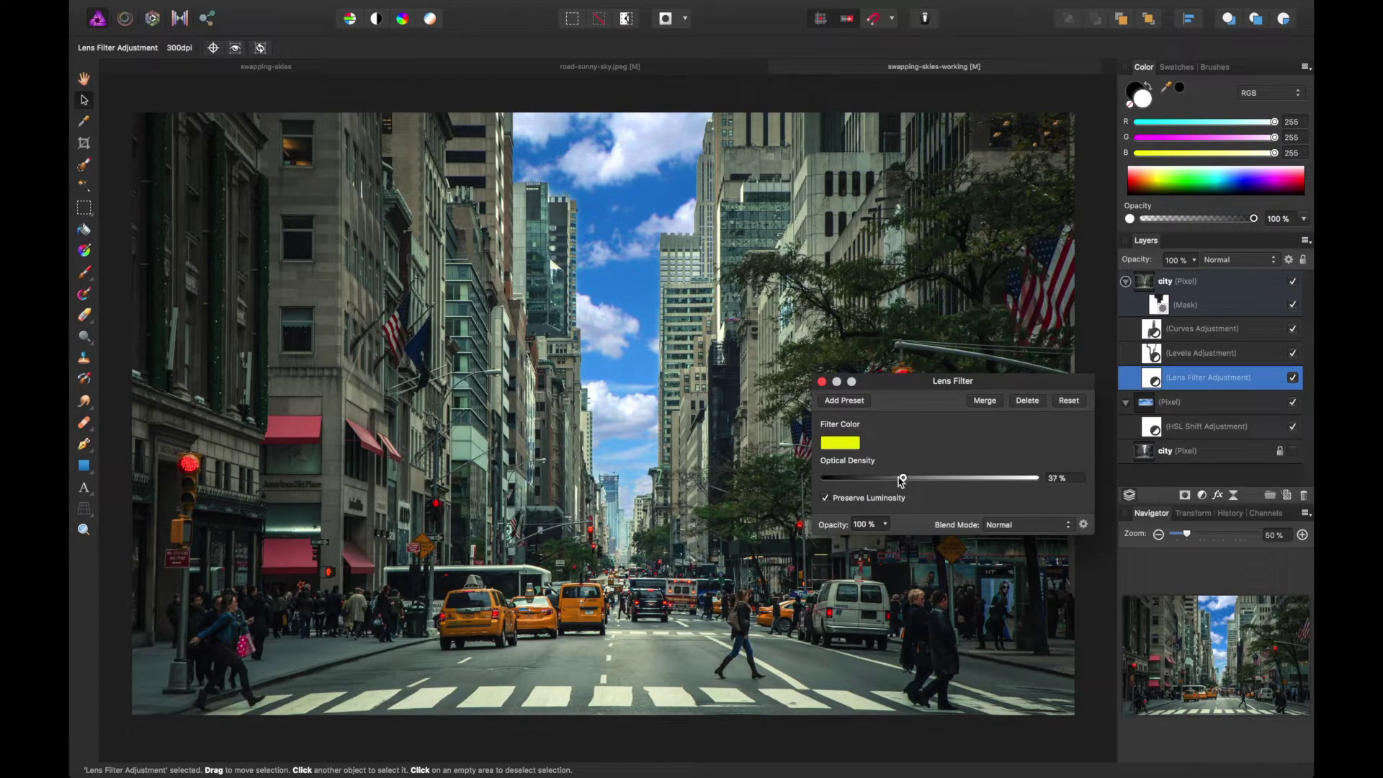
Enlarge the sky image from both corners and shift it up and right
click(822, 381)
key(super+minus)
drag(195, 263, 232, 275)
drag(397, 338, 408, 329)
drag(903, 465, 929, 472)
Nudge the sky image up a few pixels with the arrow key and deselect it
key(super+plus)
key(super+plus)
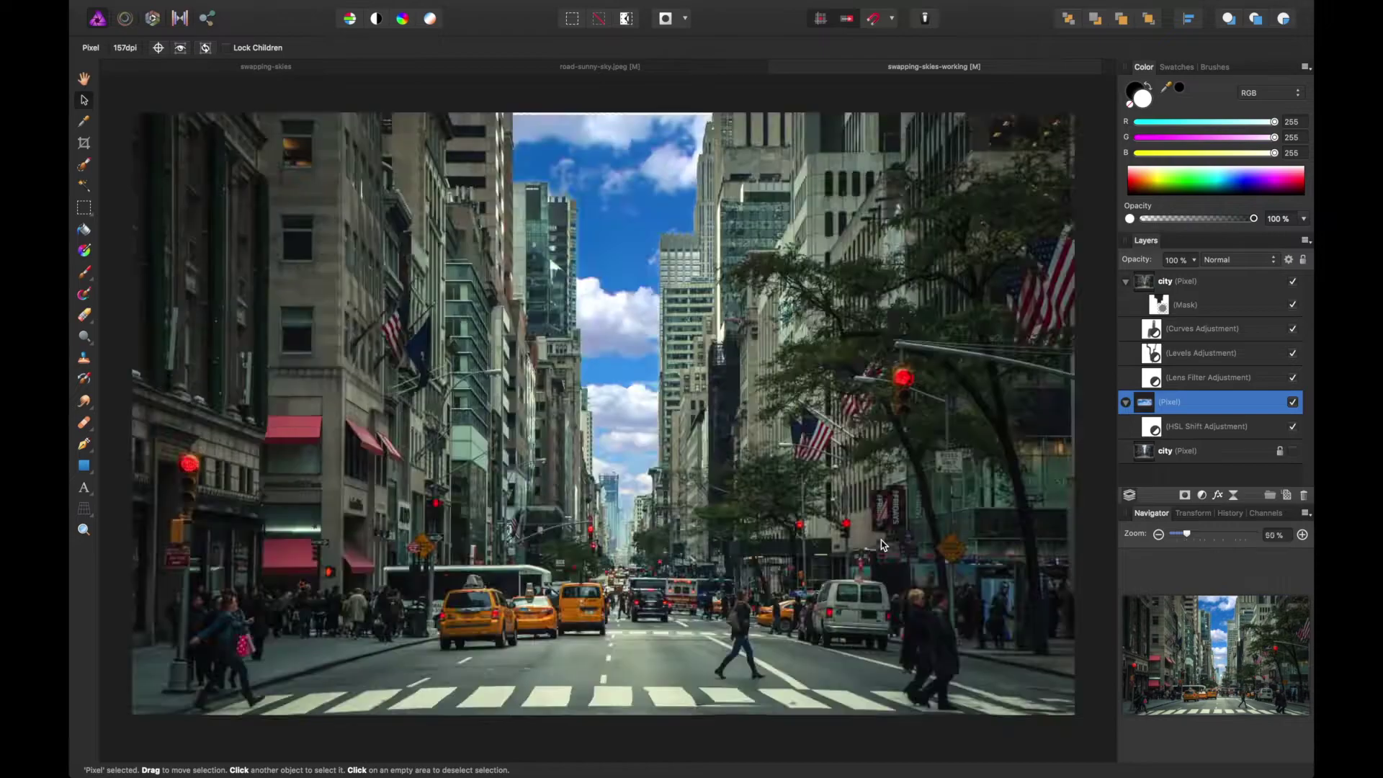
key(super+minus)
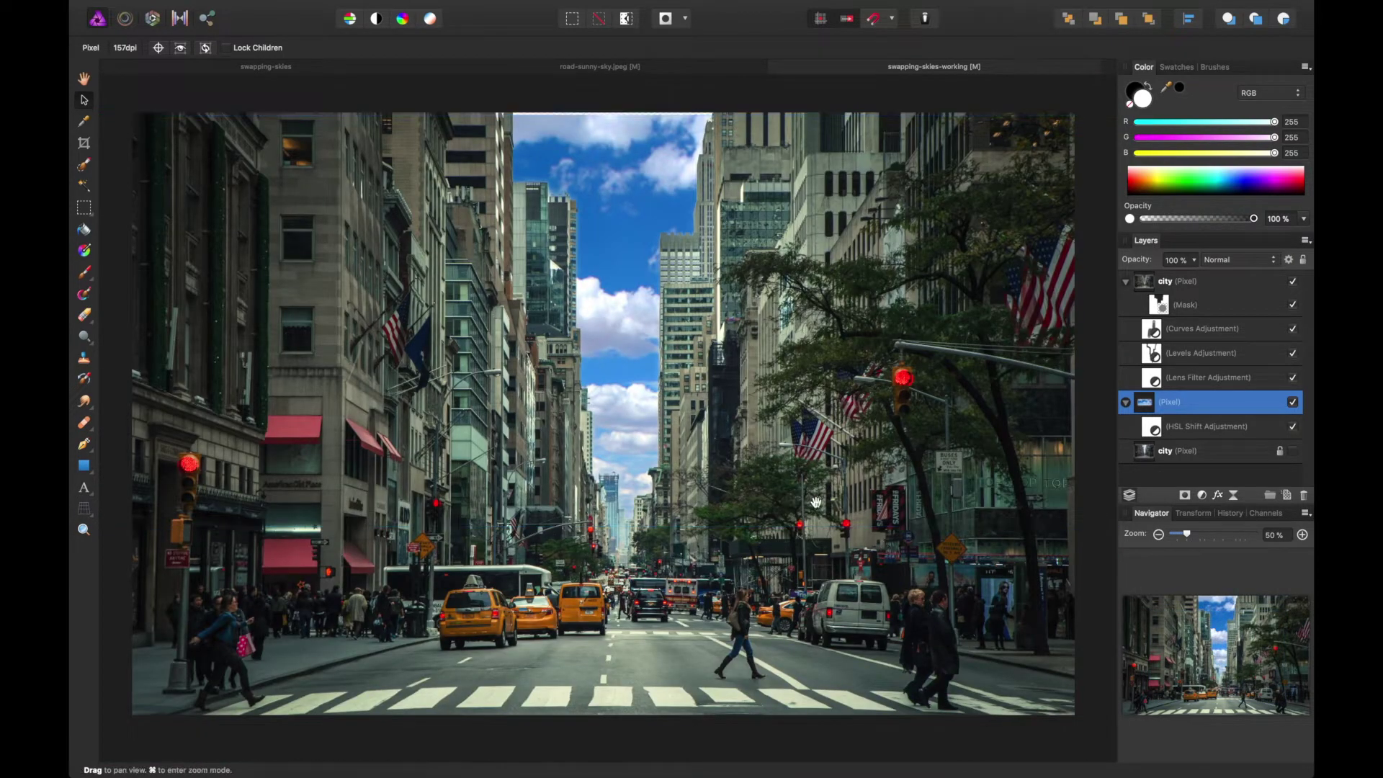
scroll(857, 523, up, 2)
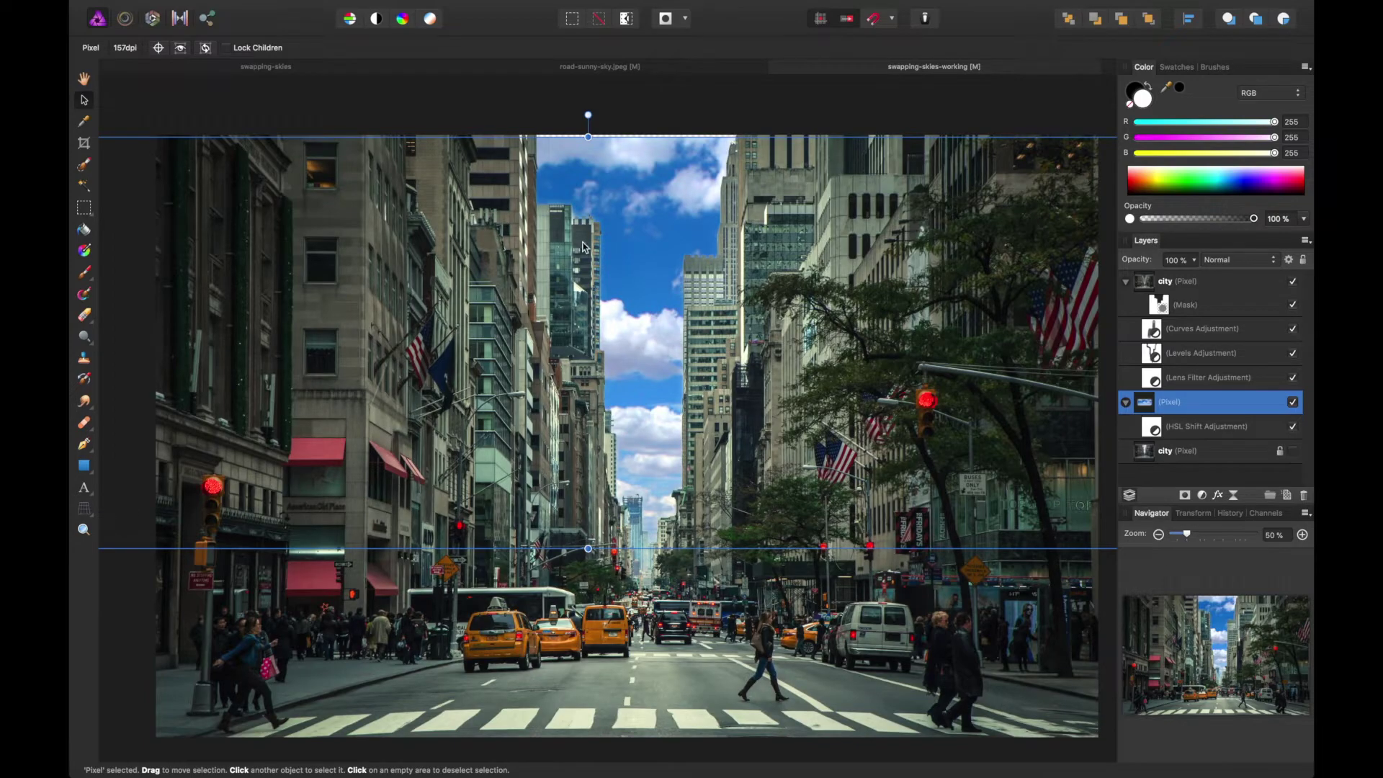
mouse_move(451, 4)
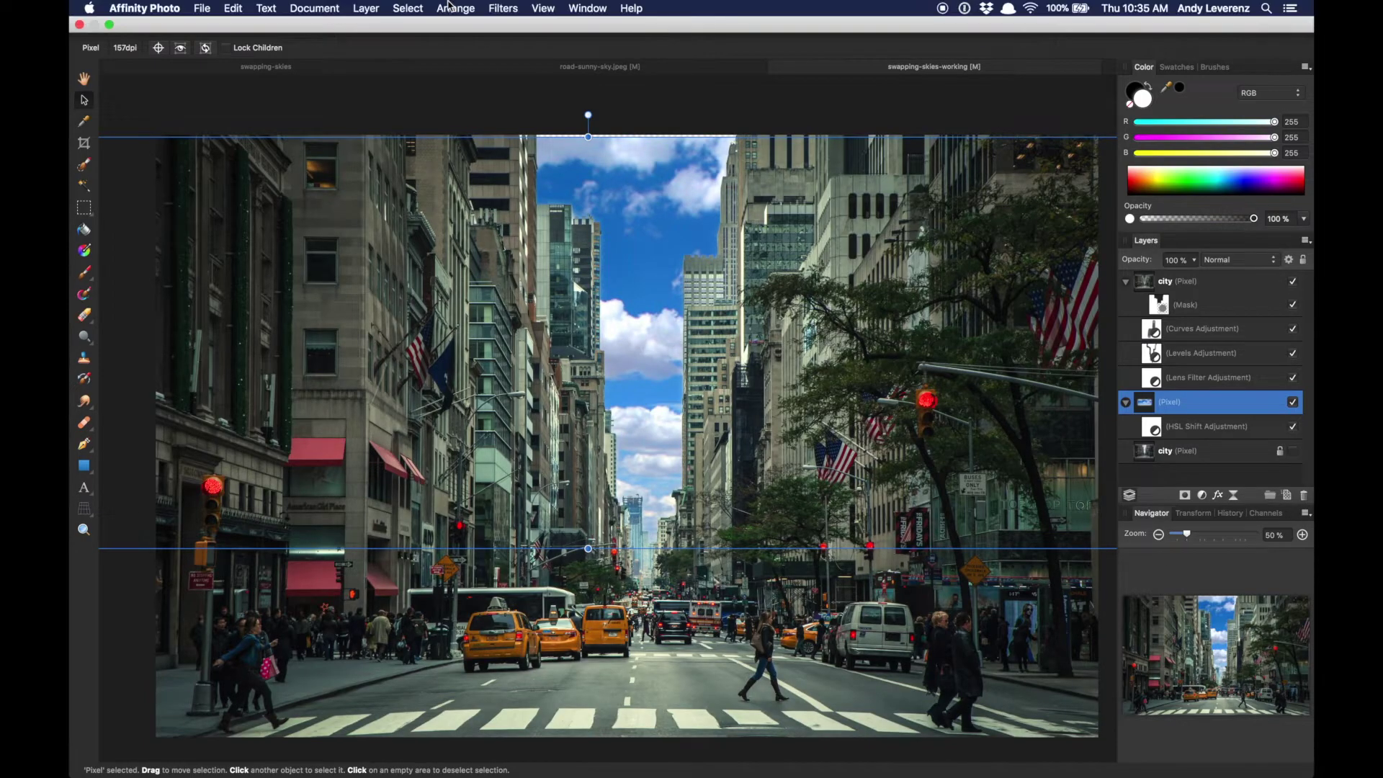
click(503, 8)
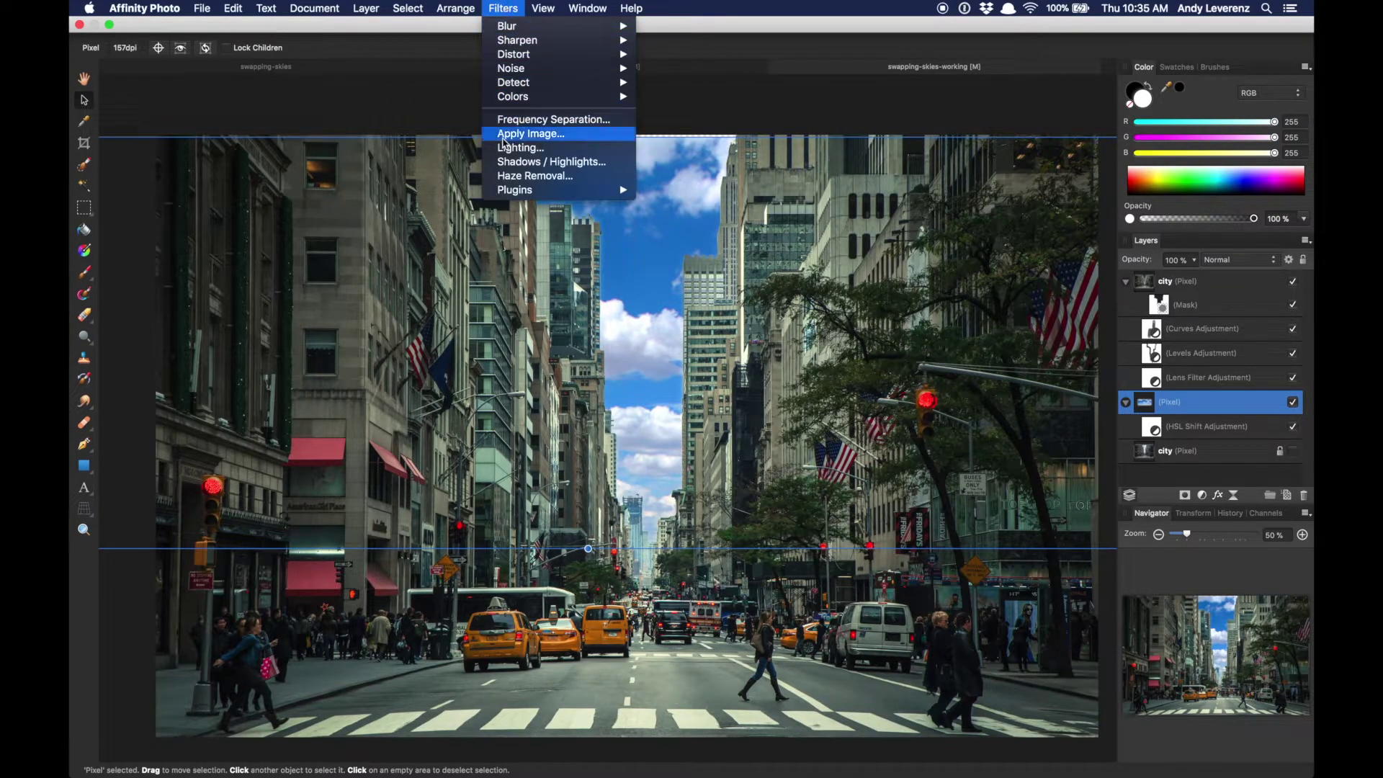
click(897, 116)
key(Up)
key(Up)
key(Up)
key(Up)
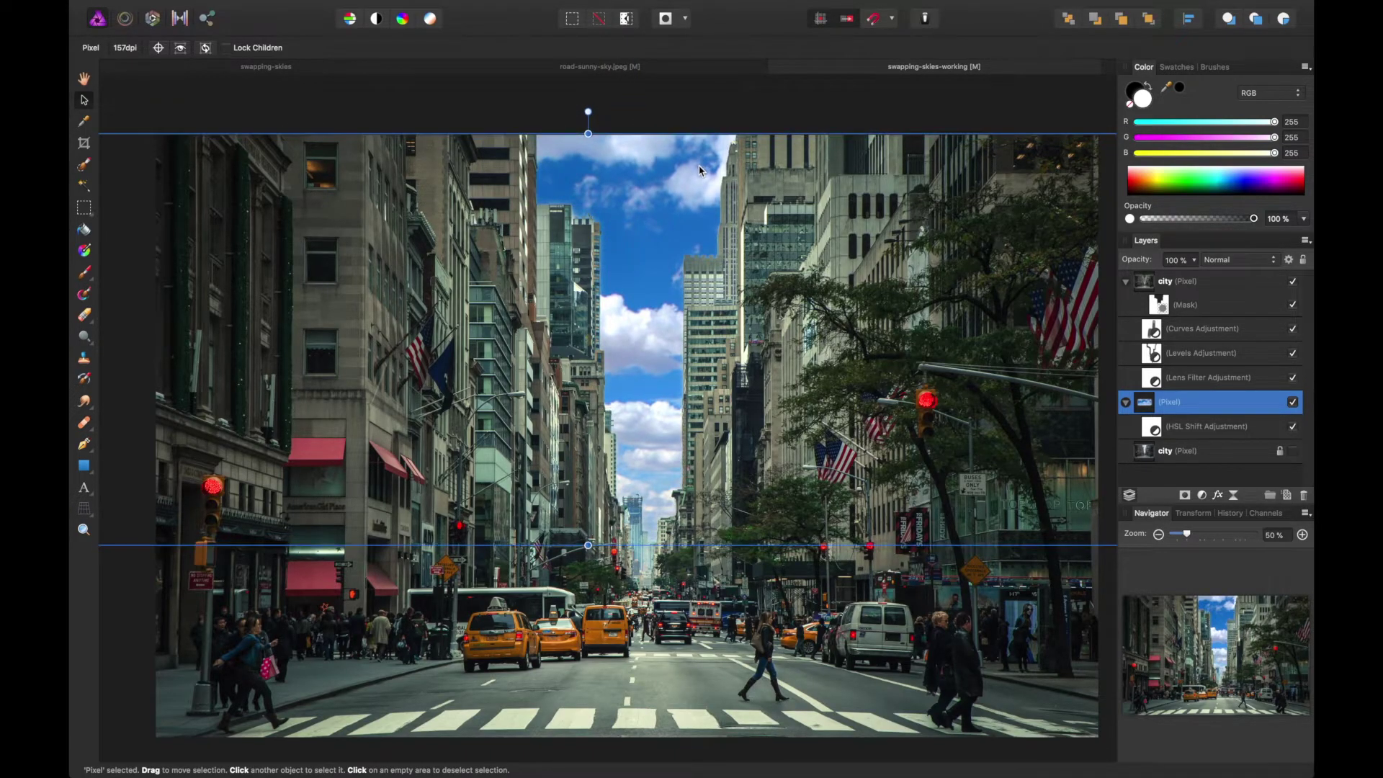
click(699, 108)
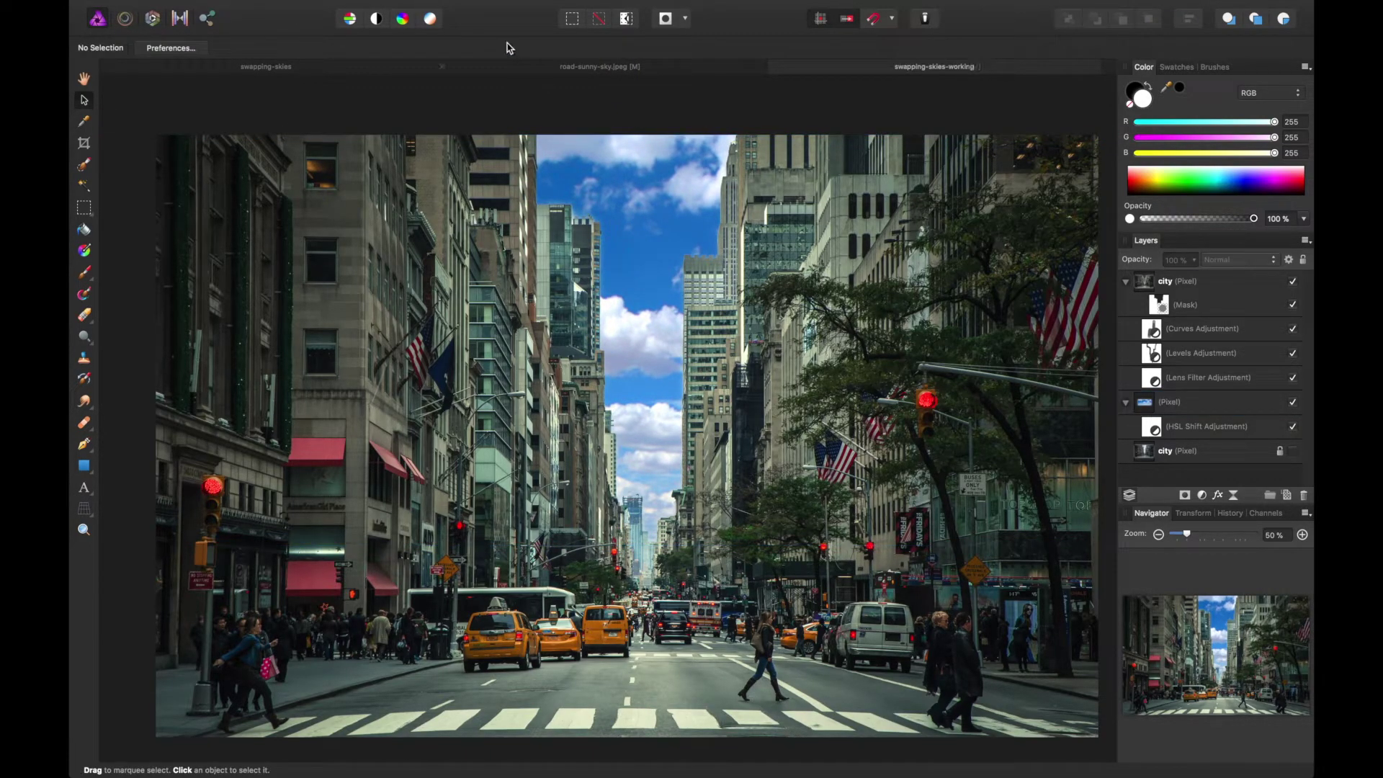
Select the city layer and bring up the Filters menu
click(491, 9)
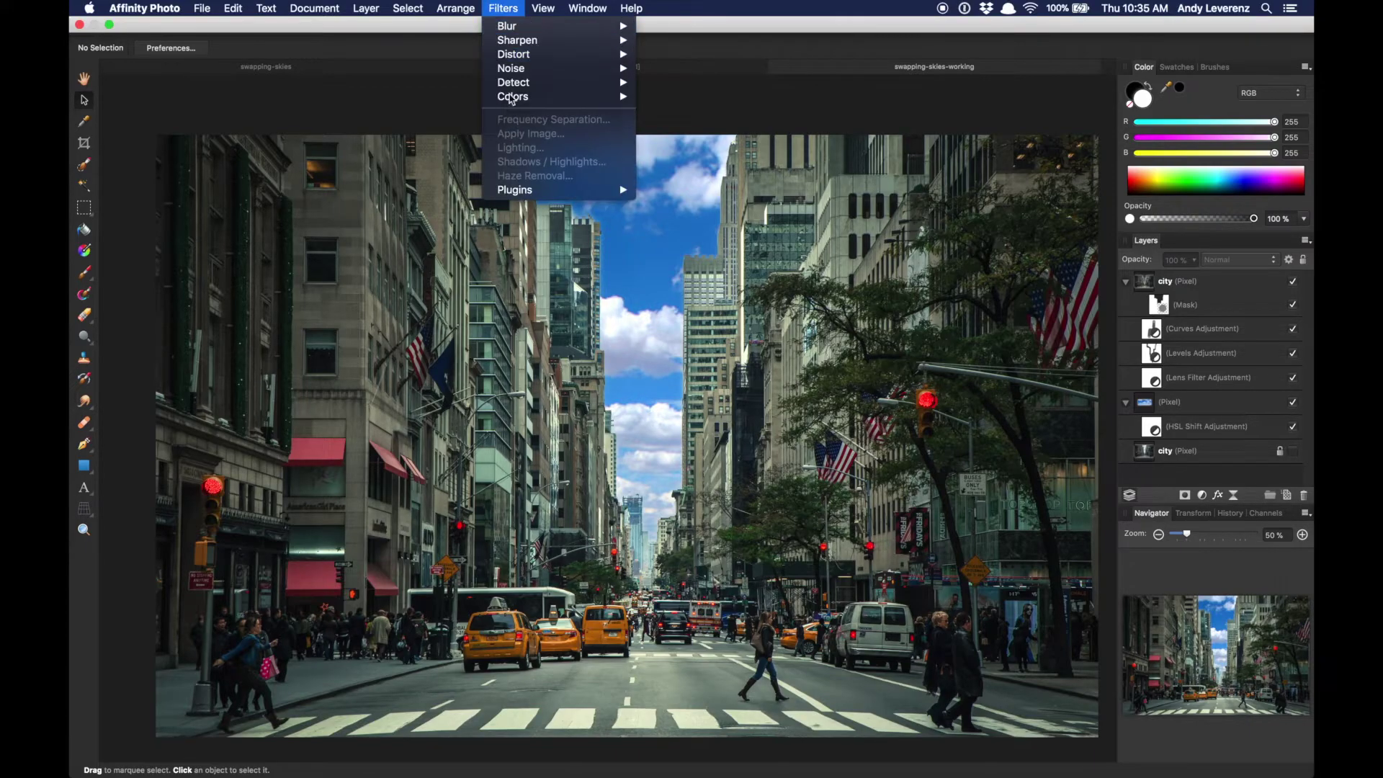
click(756, 129)
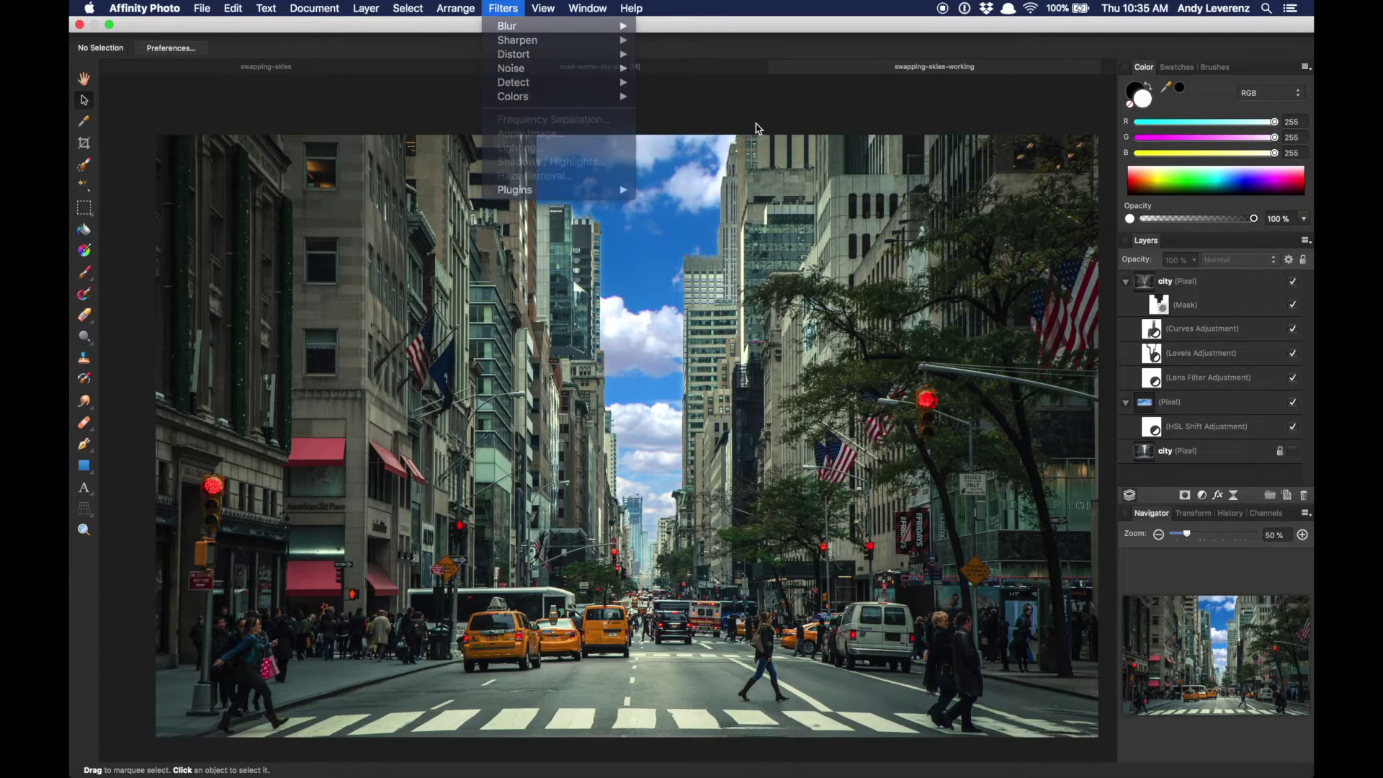
click(1181, 282)
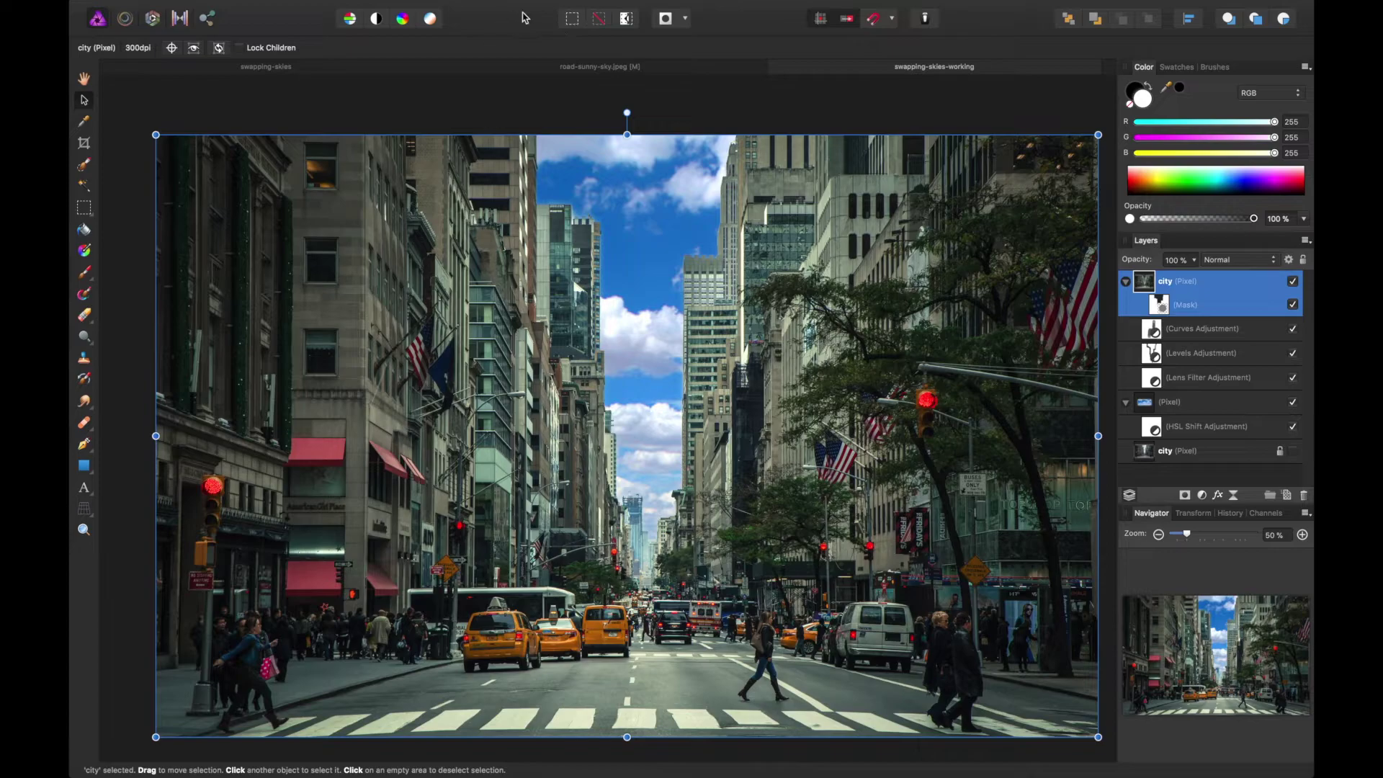
mouse_move(556, 3)
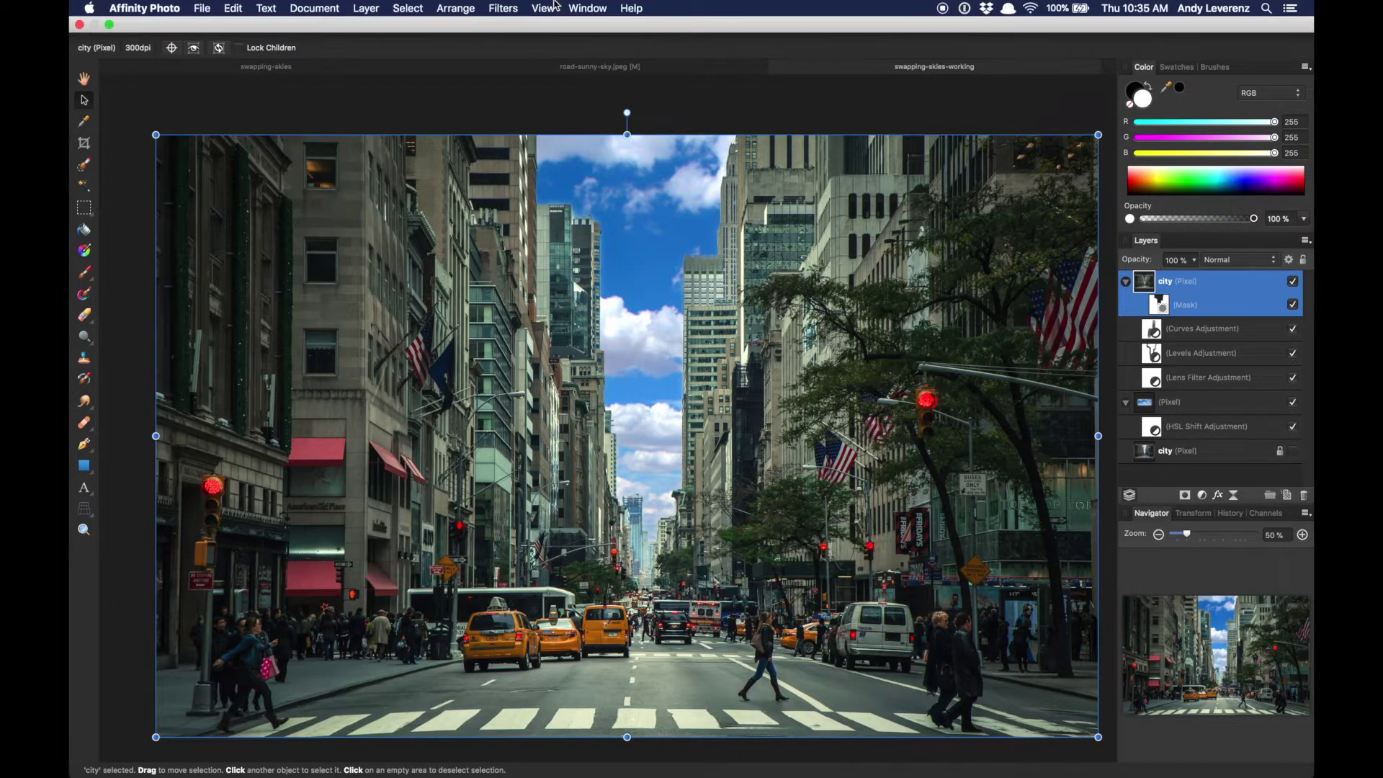
click(503, 8)
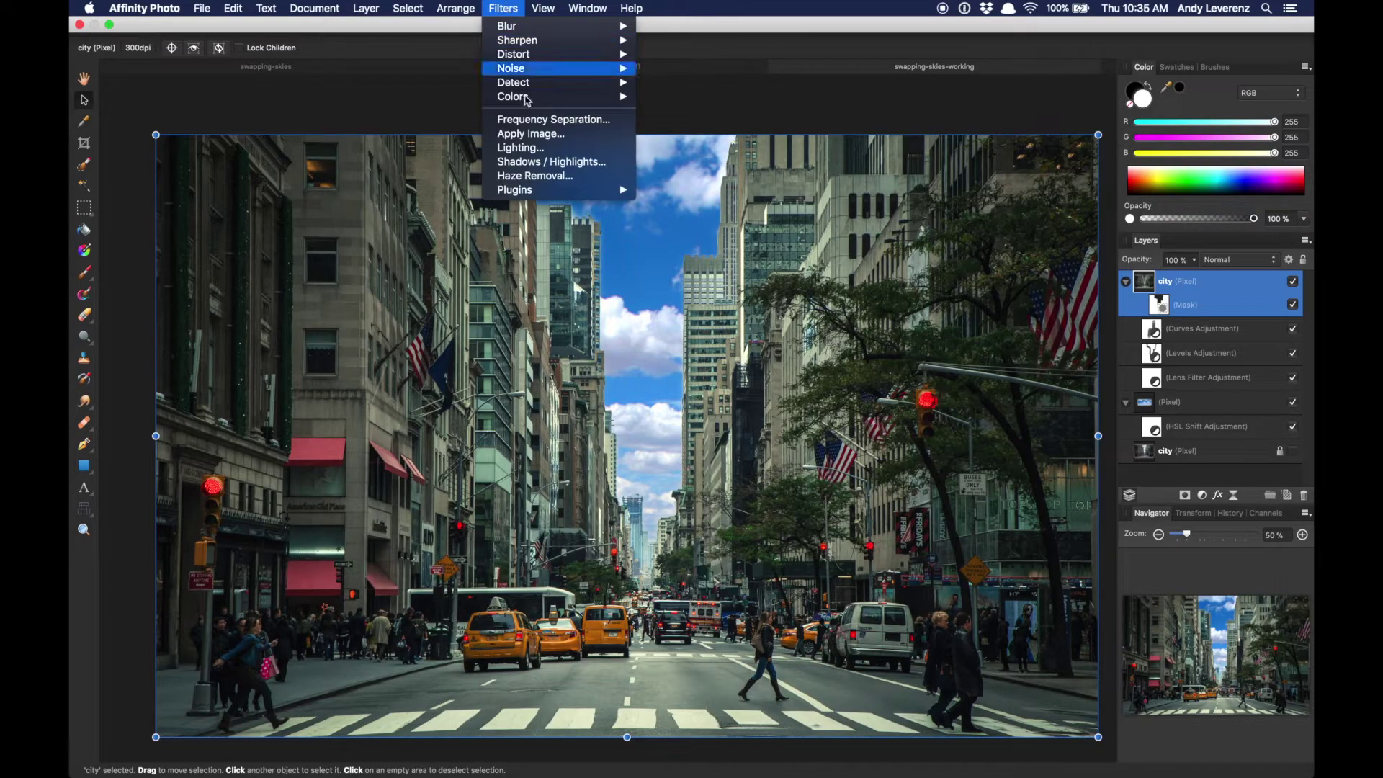
Apply Haze Removal to the city layer after checking a before/after split view at 100%
click(511, 177)
drag(769, 637, 736, 459)
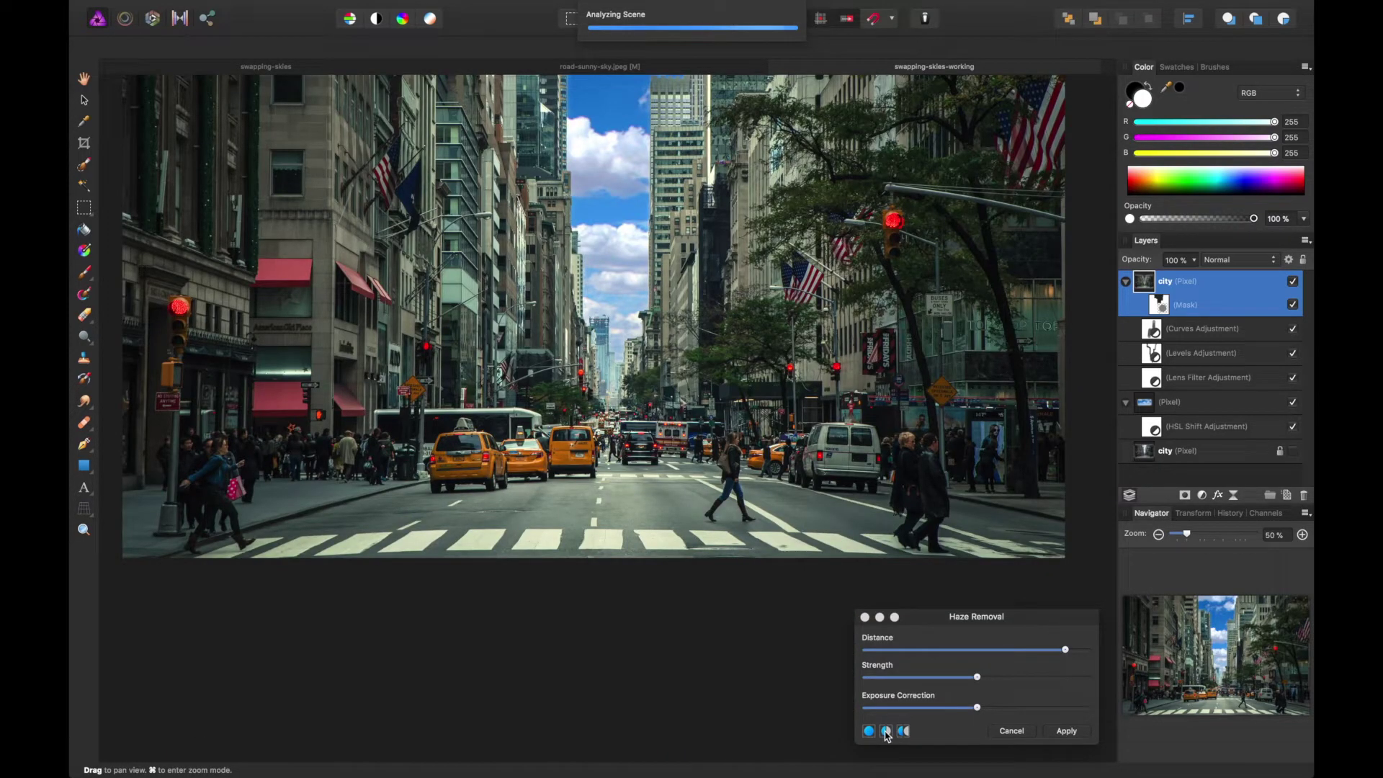
click(886, 731)
key(super+1)
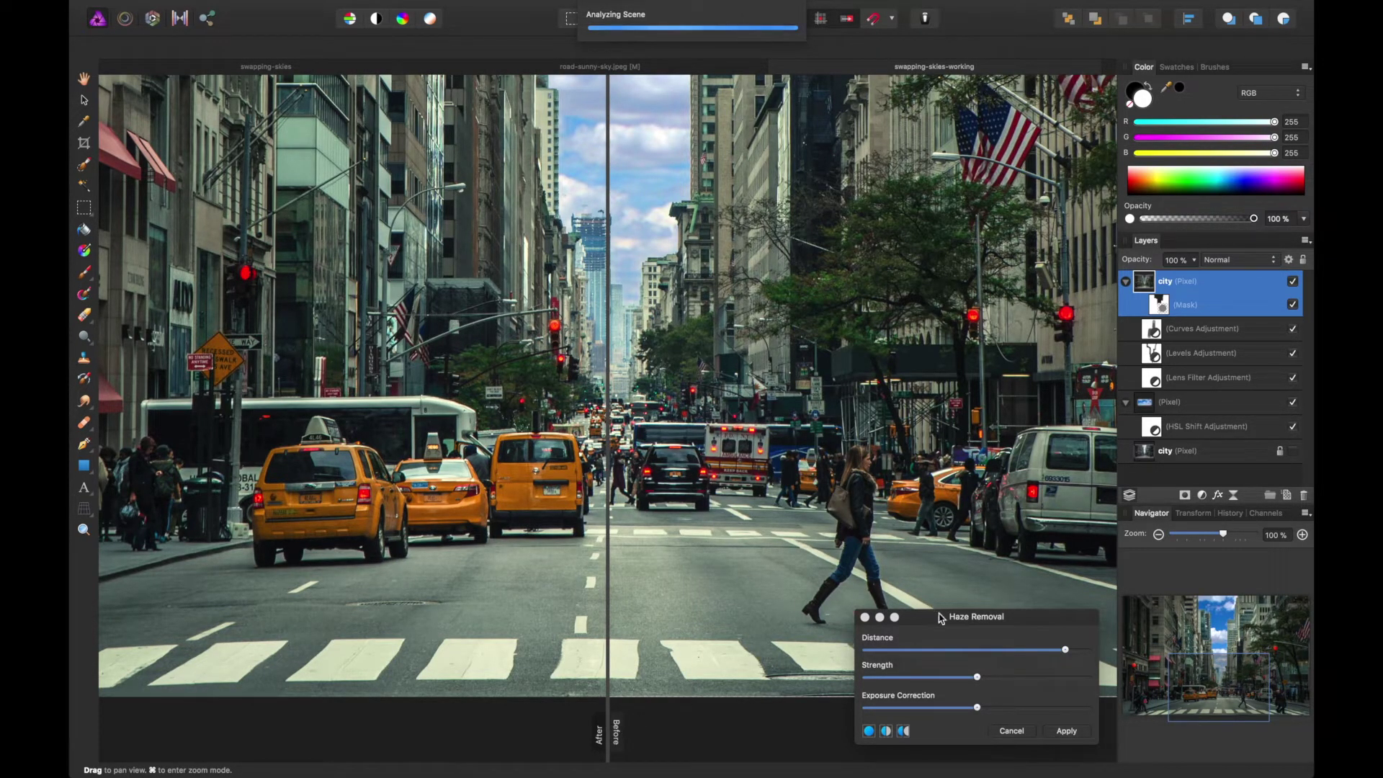
drag(942, 618, 334, 474)
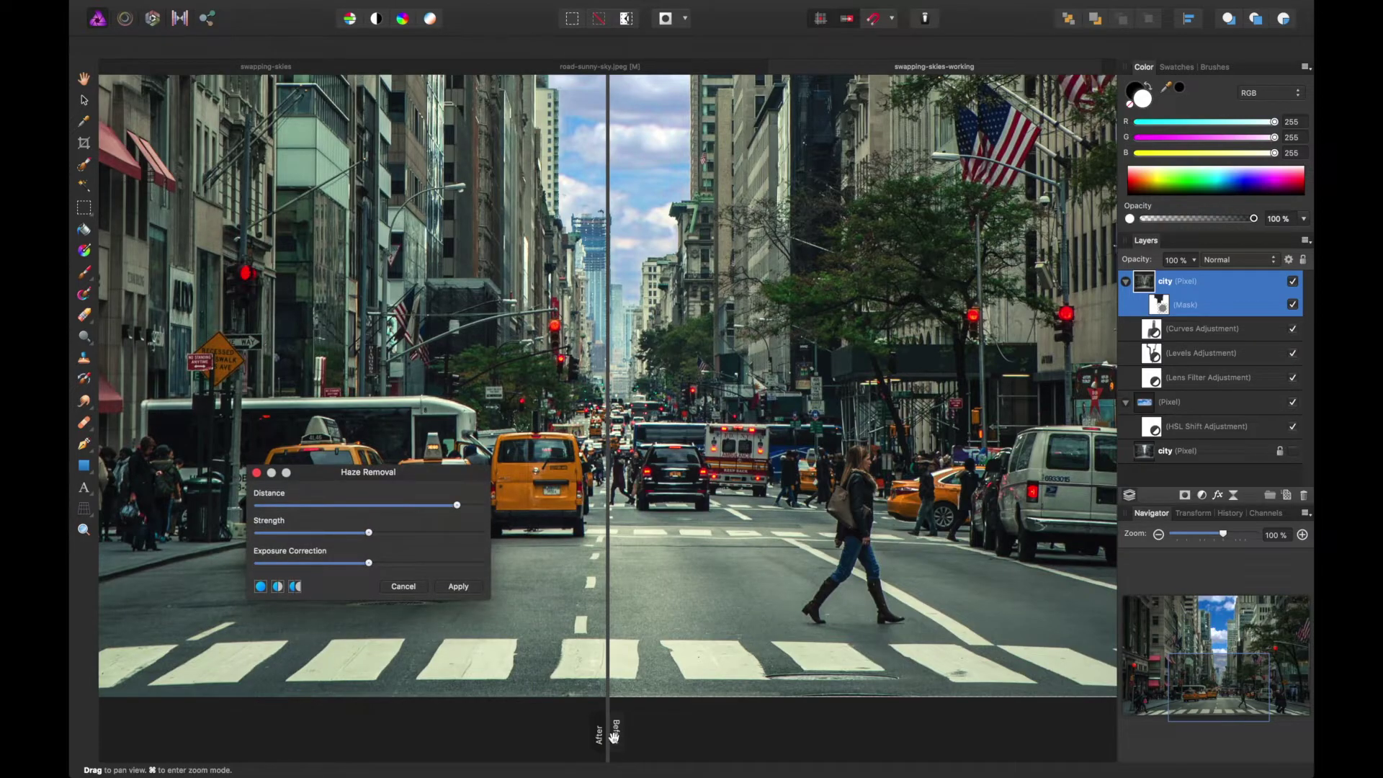
drag(613, 733, 690, 691)
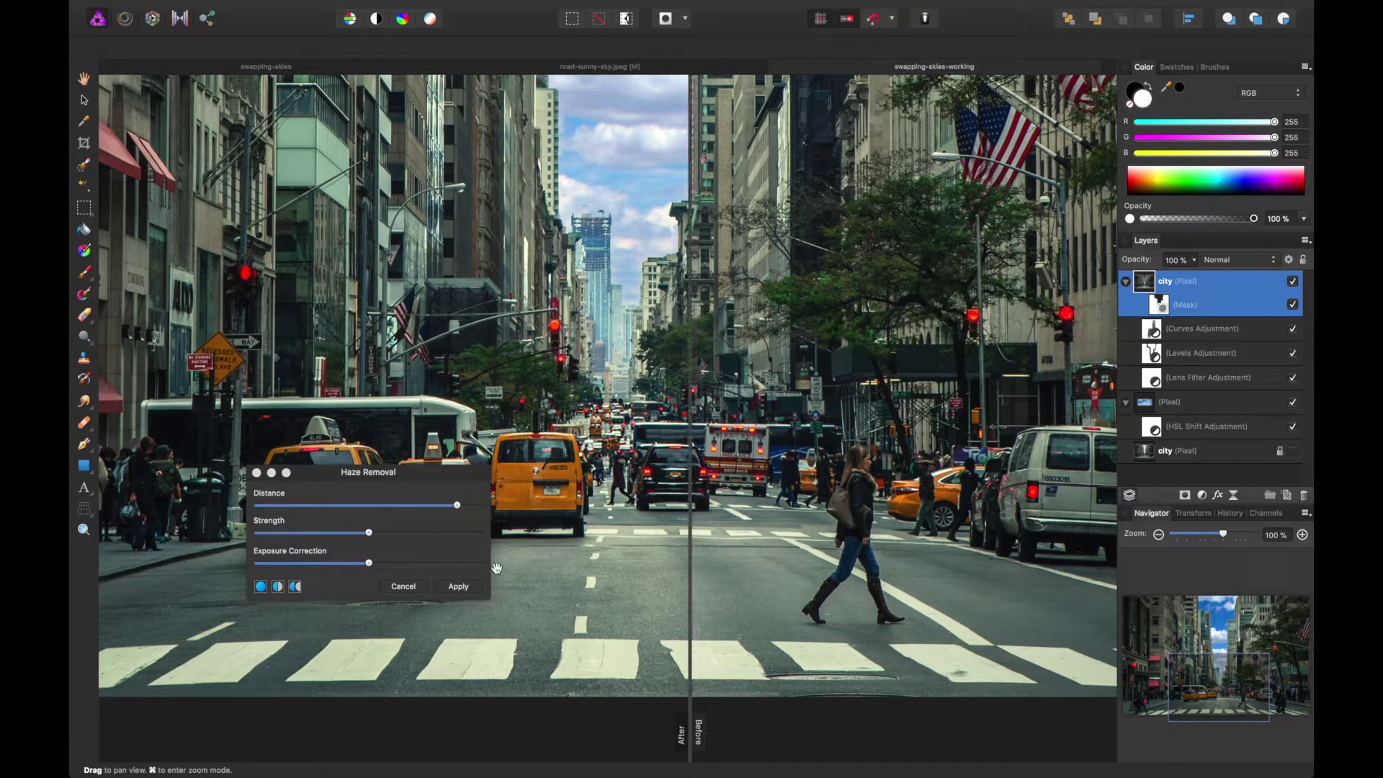
click(456, 588)
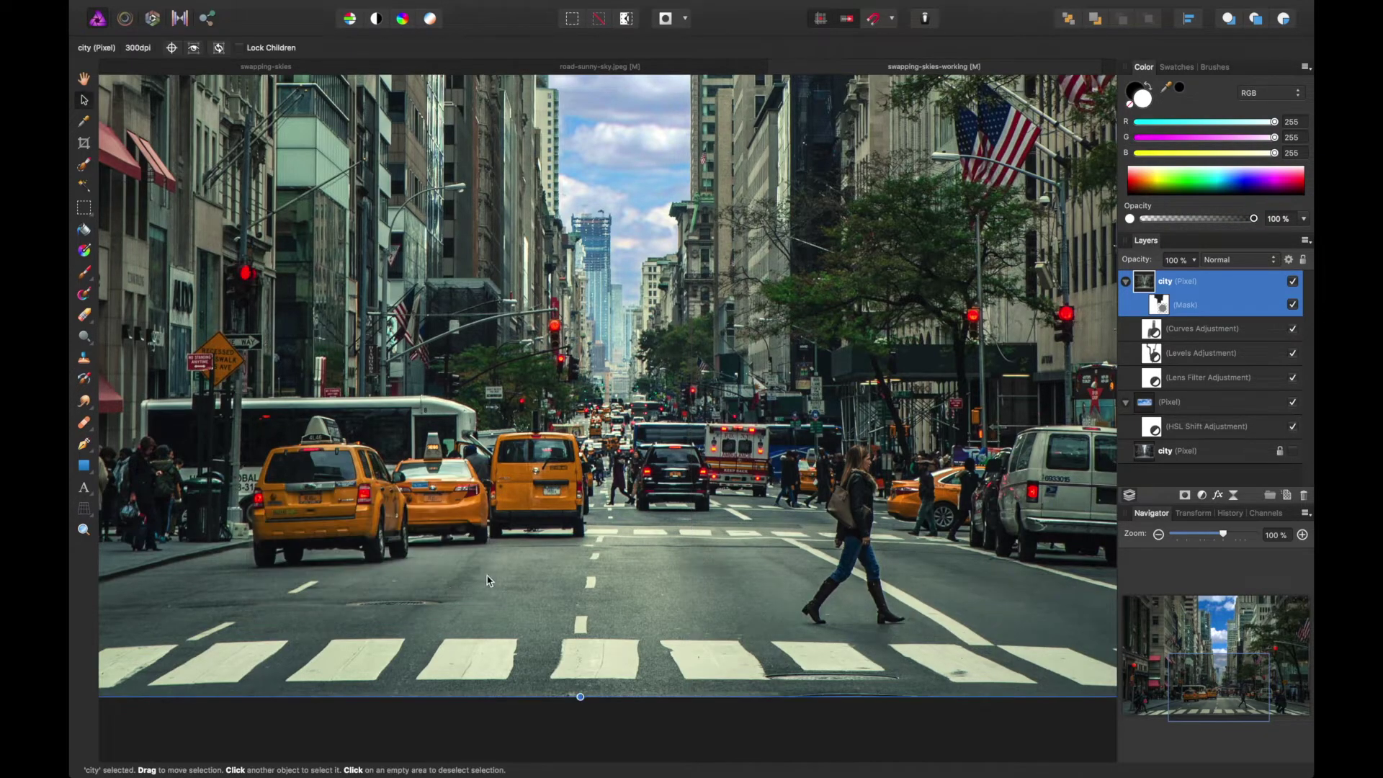
scroll(659, 611, up, 3)
scroll(909, 523, up, 3)
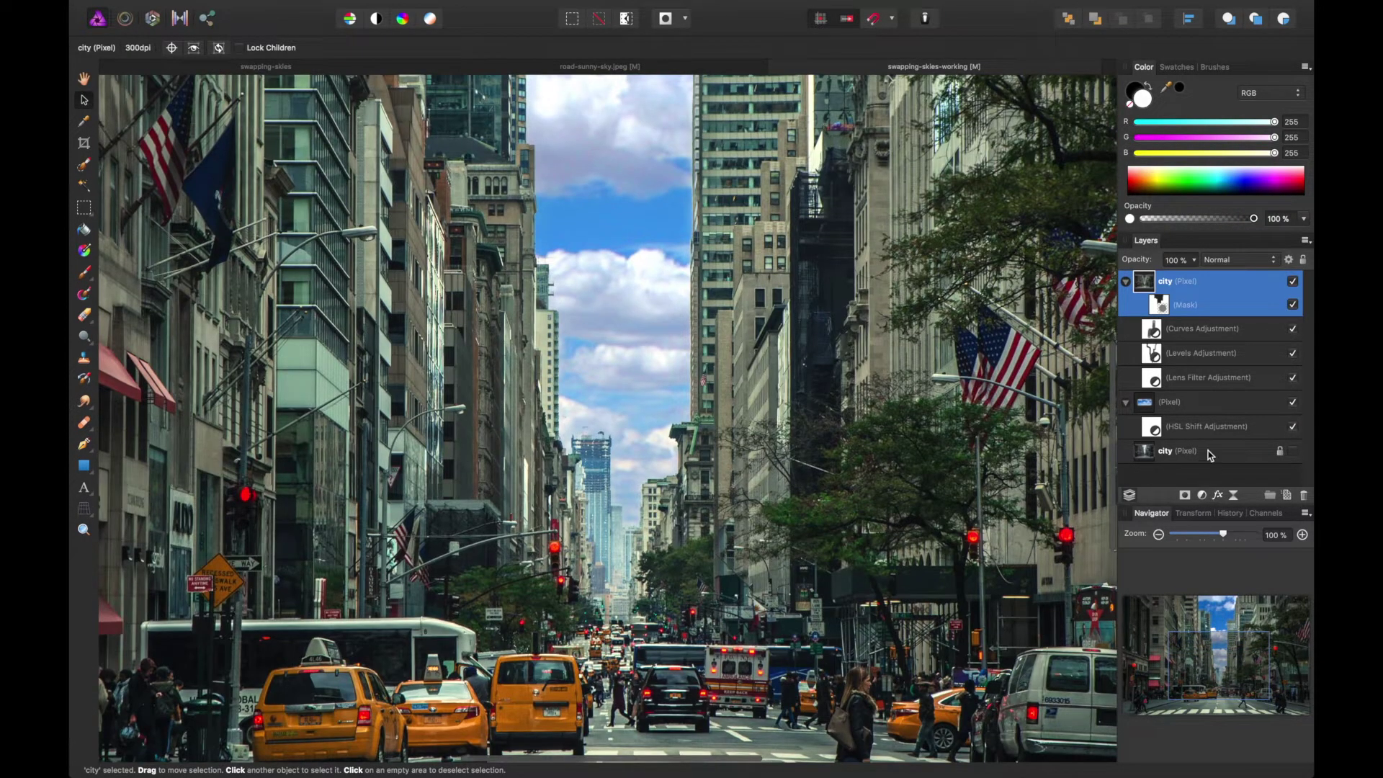
Start Haze Removal on the sky layer with reduced distance and a split comparison view
click(1171, 402)
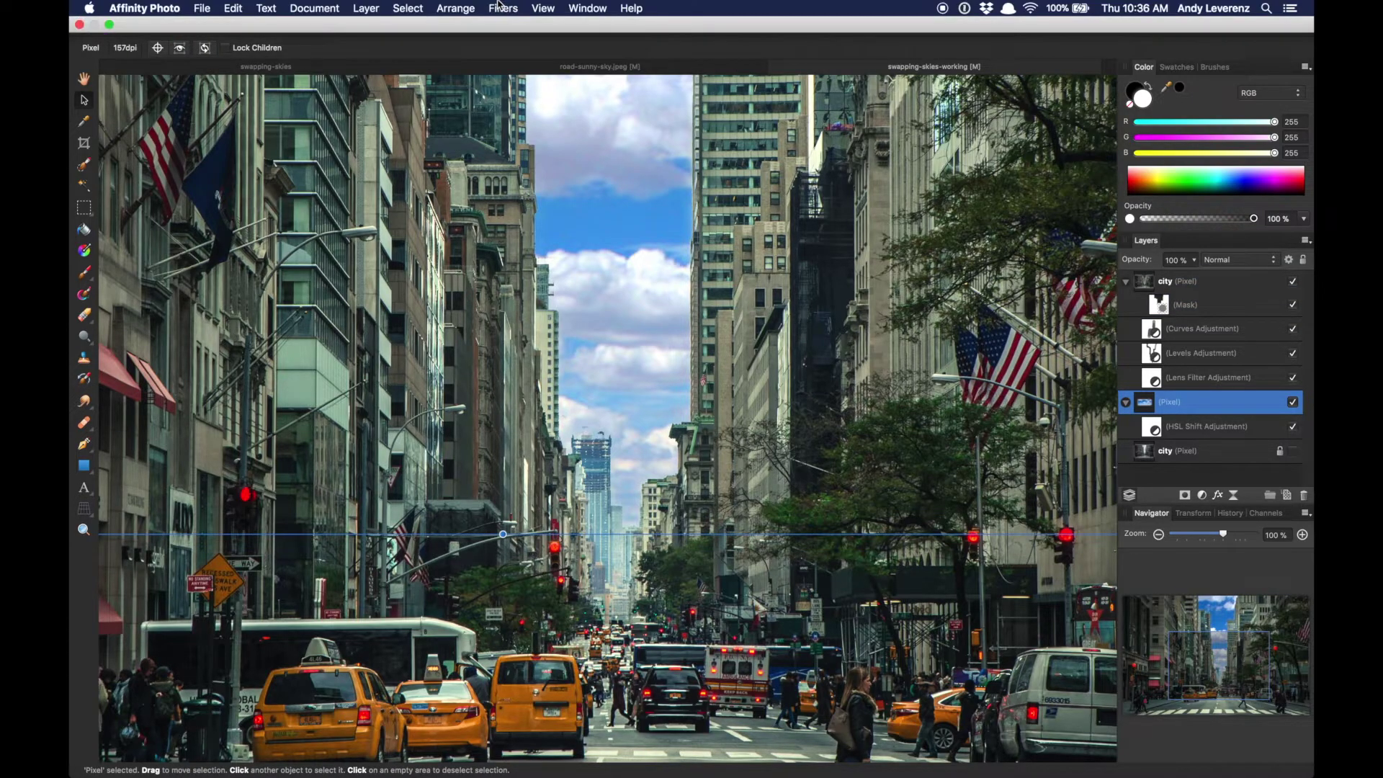
click(455, 9)
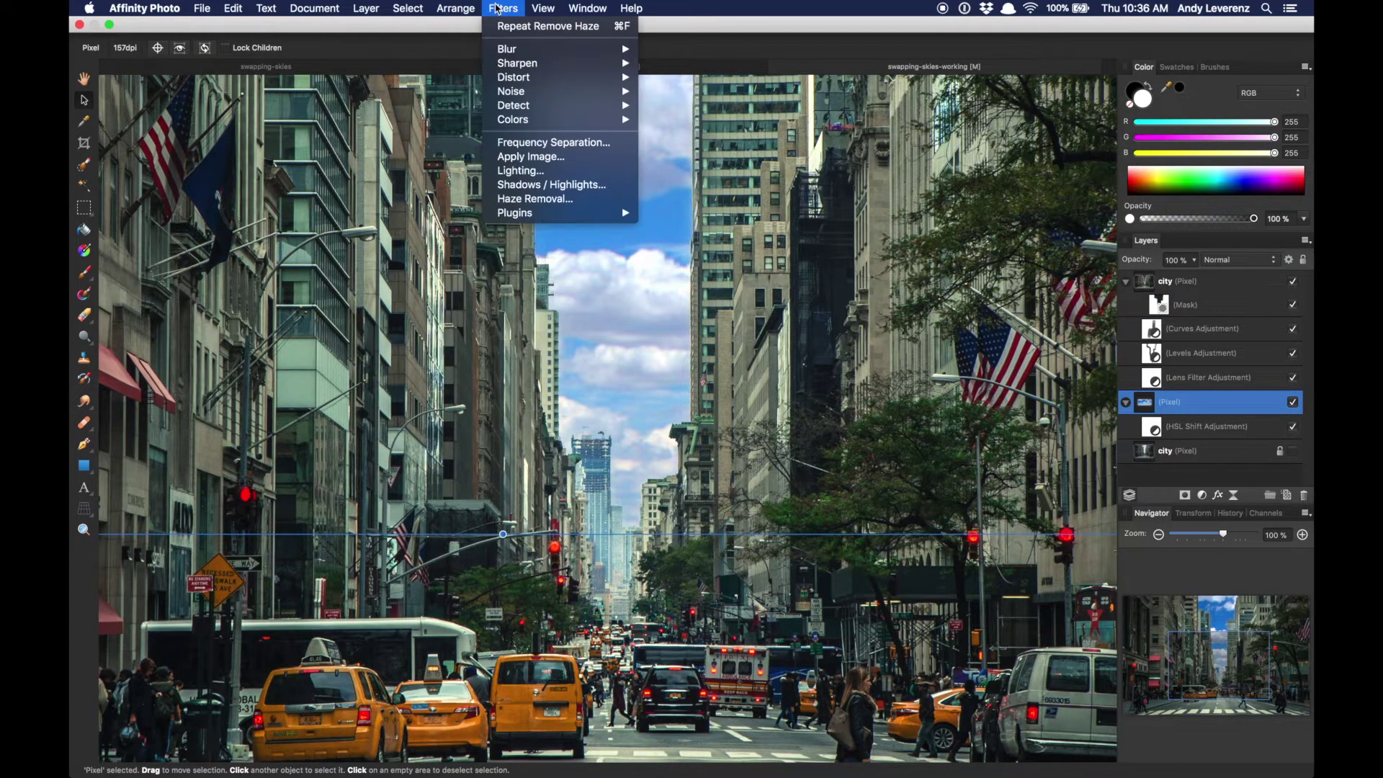
click(513, 206)
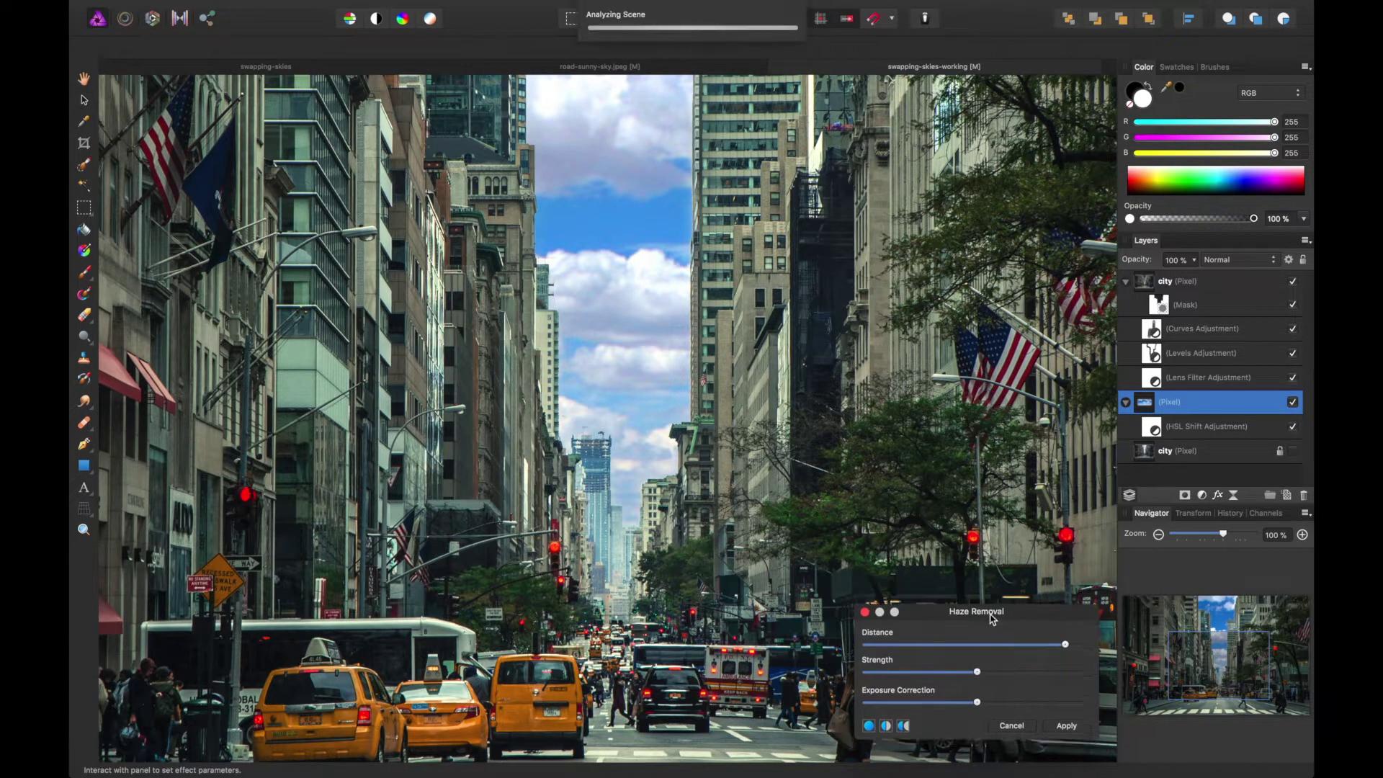
drag(993, 608, 952, 321)
click(930, 352)
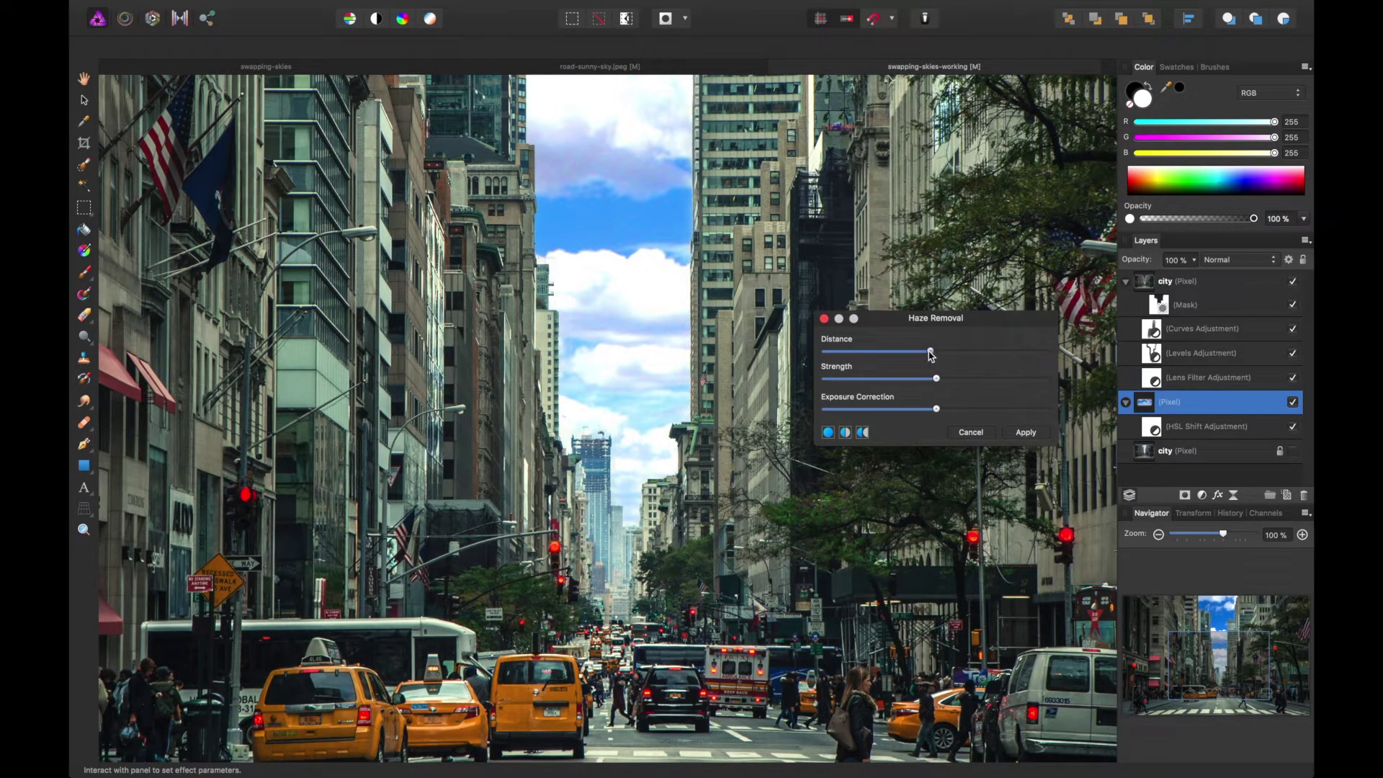
click(846, 432)
drag(693, 713, 614, 703)
key(super+minus)
key(super+minus)
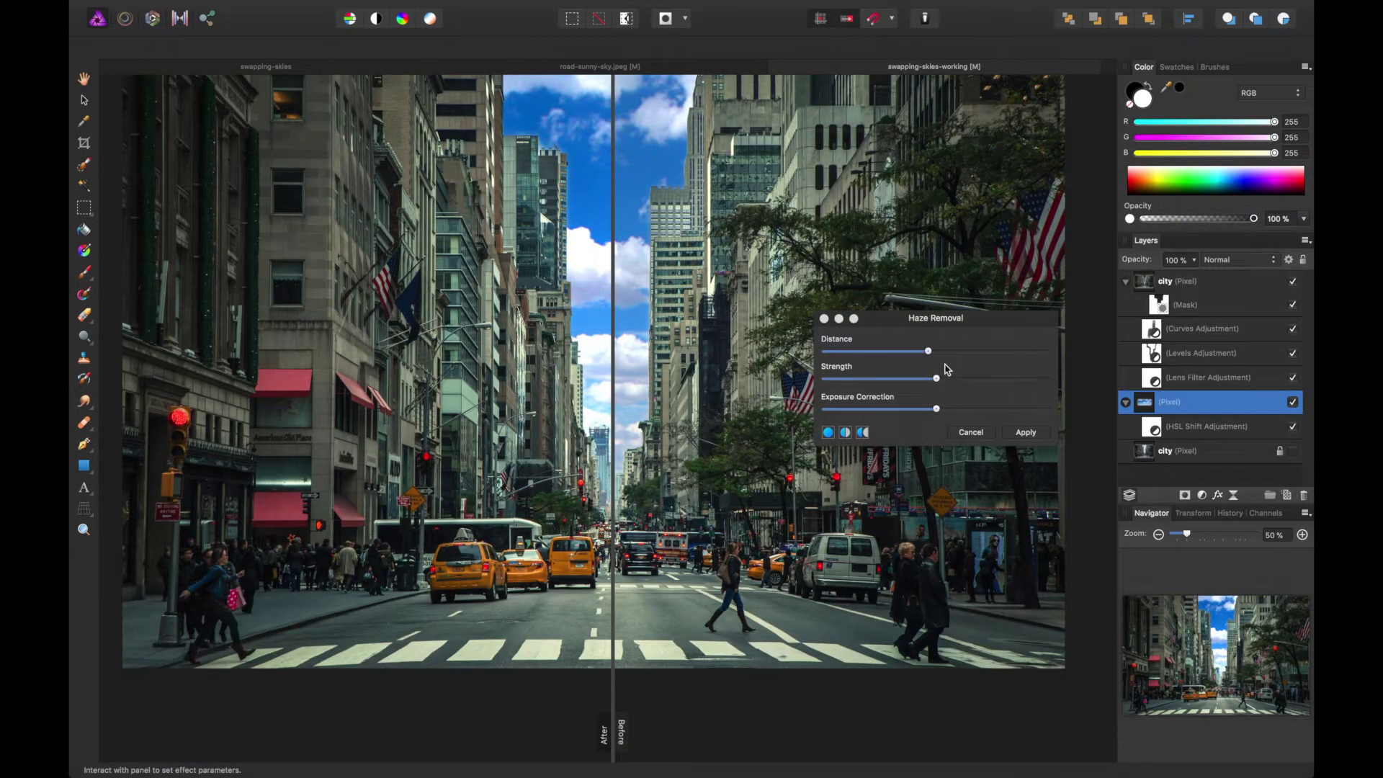
Tune the sky's haze strength, distance and exposure correction, then apply it
mouse_move(935, 378)
mouse_down()
mouse_move(899, 379)
mouse_move(959, 379)
mouse_up()
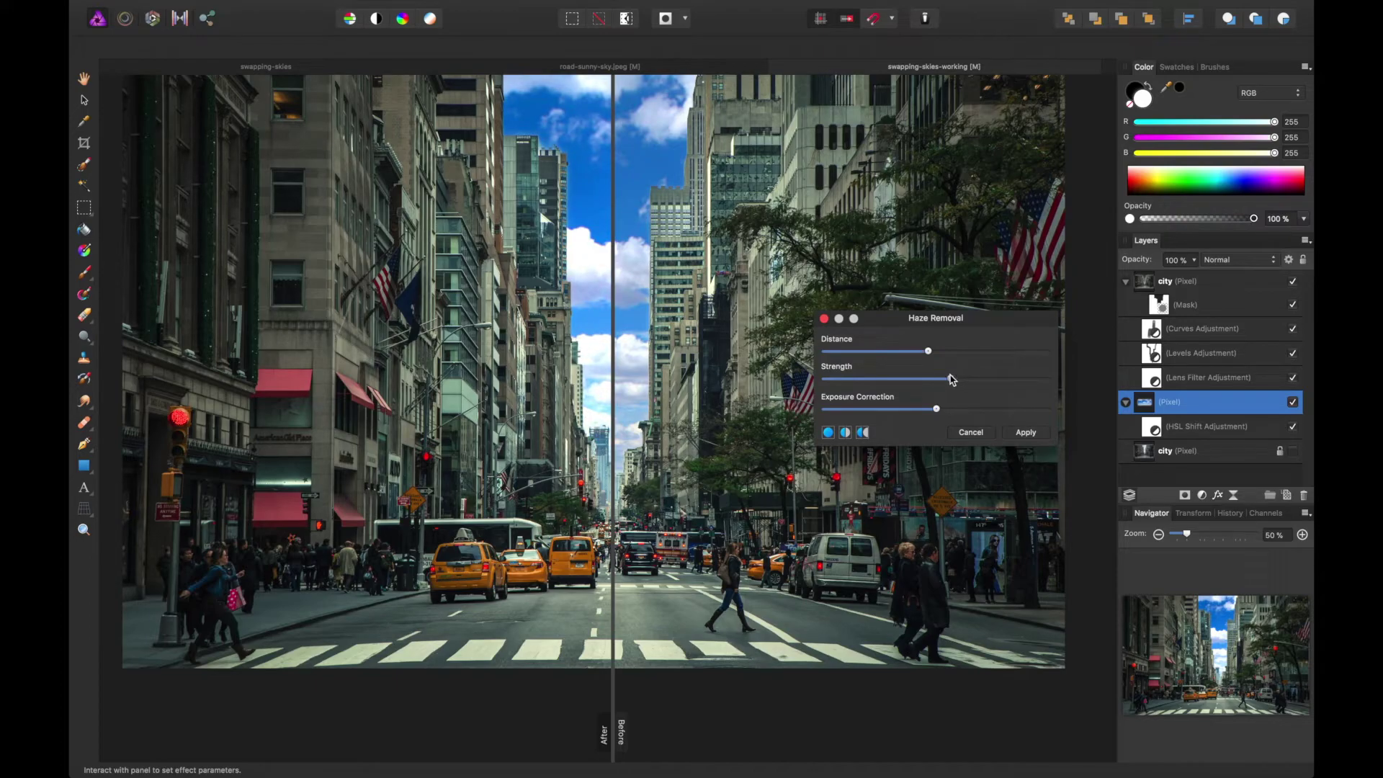
drag(951, 380, 928, 409)
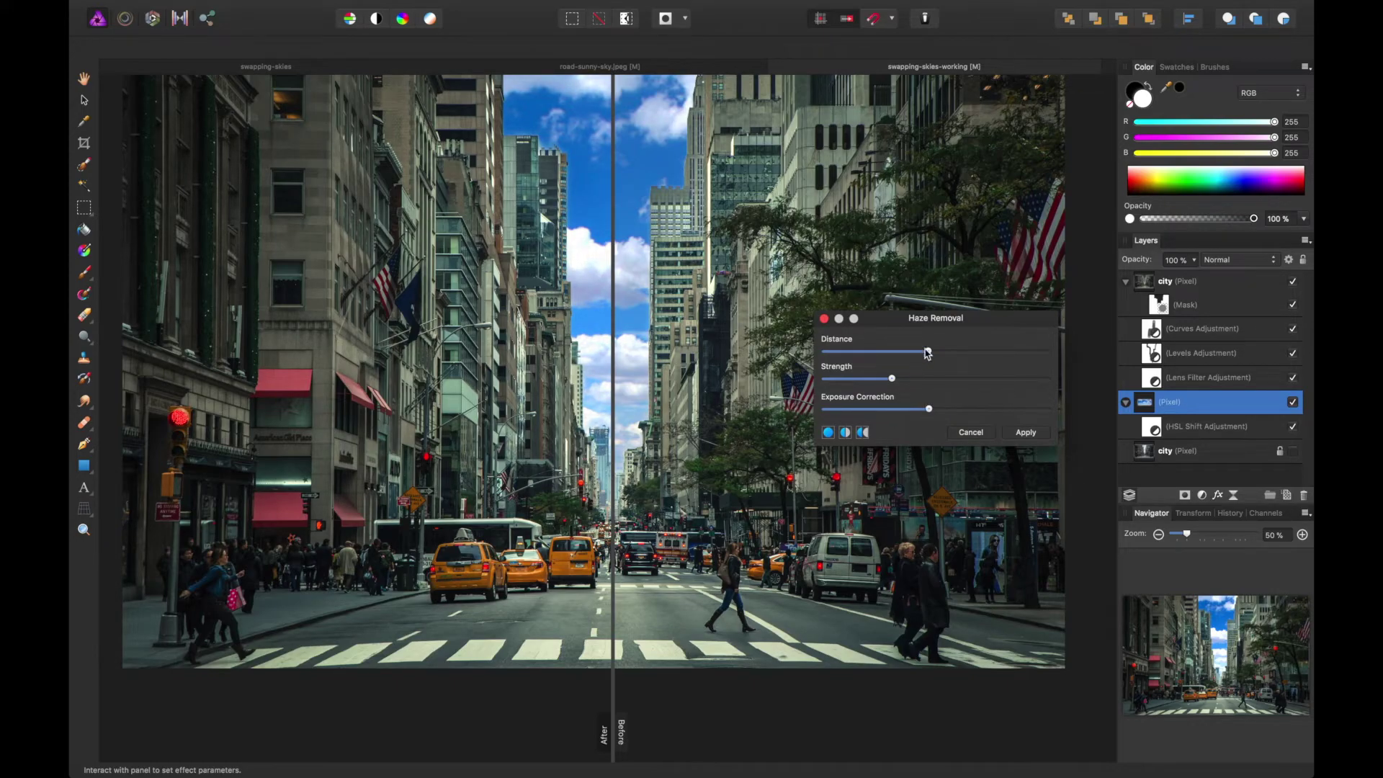
drag(928, 353, 962, 353)
drag(894, 378, 998, 353)
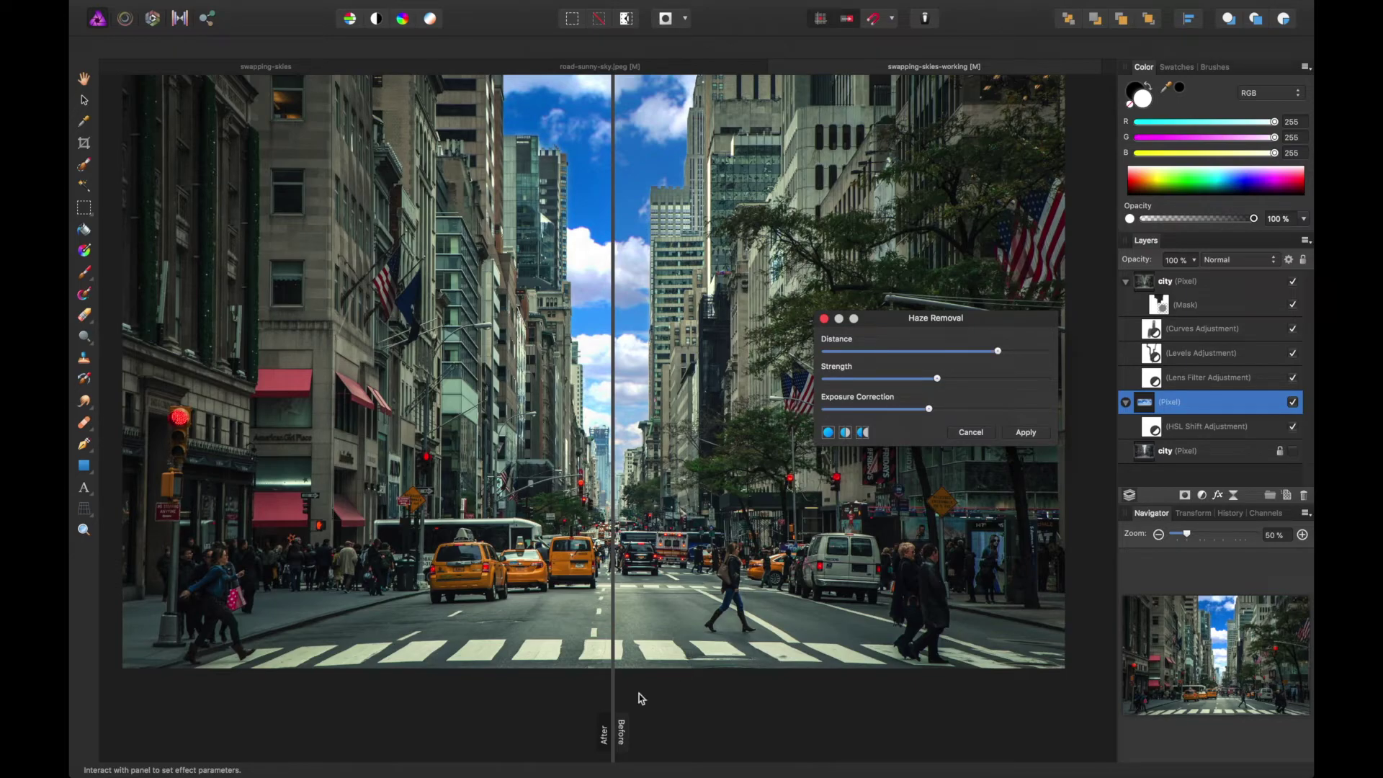
mouse_move(614, 732)
mouse_down()
mouse_move(525, 731)
mouse_move(689, 721)
mouse_move(691, 731)
mouse_move(640, 731)
mouse_up()
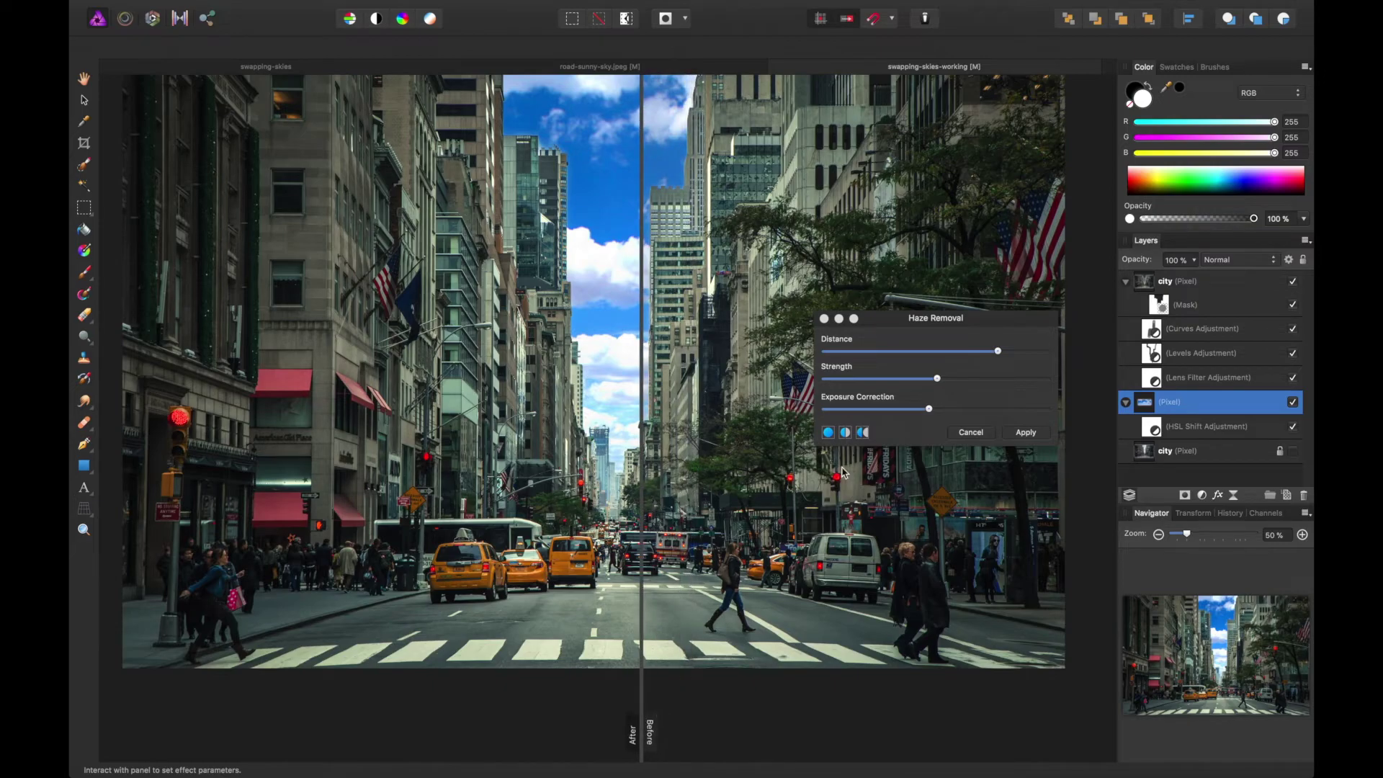
click(871, 409)
drag(873, 410, 868, 379)
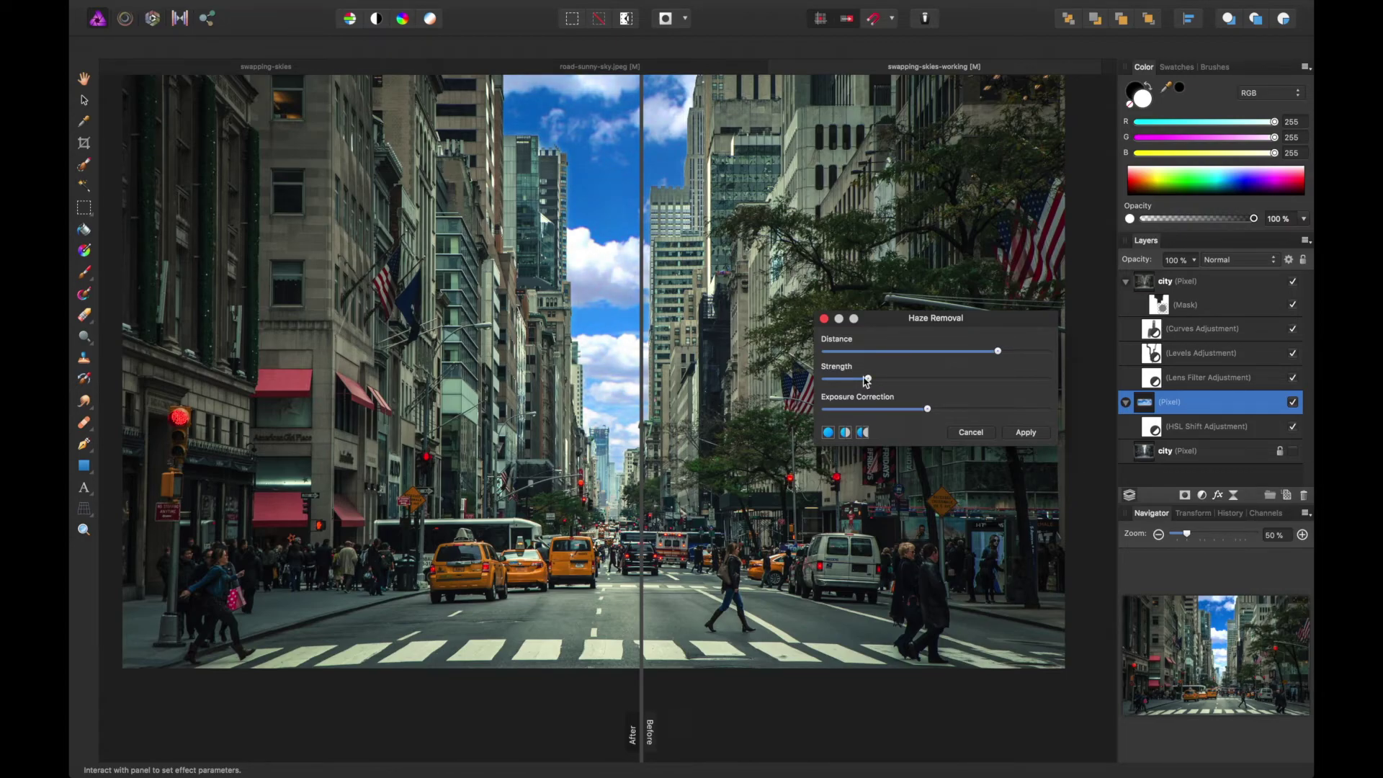
mouse_move(640, 731)
mouse_down()
mouse_move(560, 731)
mouse_move(642, 729)
mouse_move(620, 720)
mouse_up()
click(1037, 434)
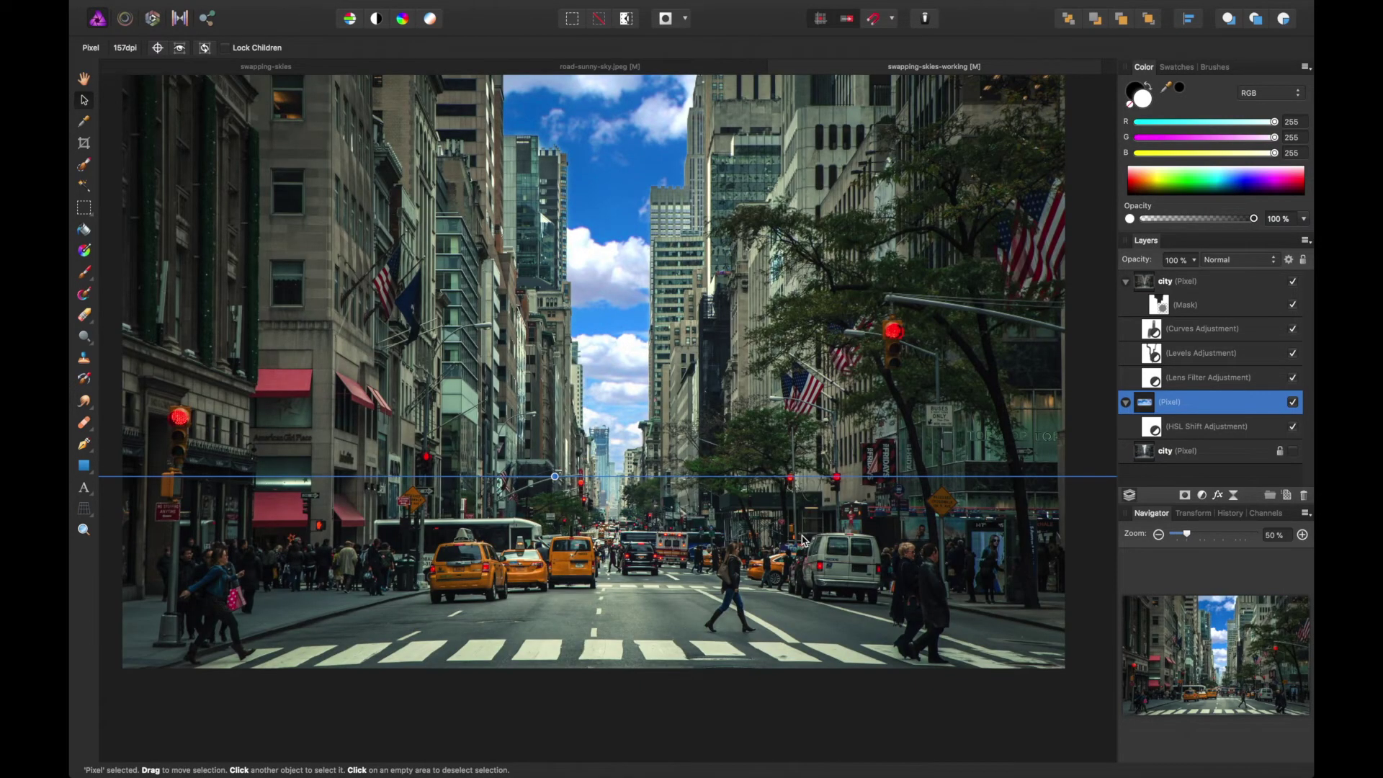
click(824, 688)
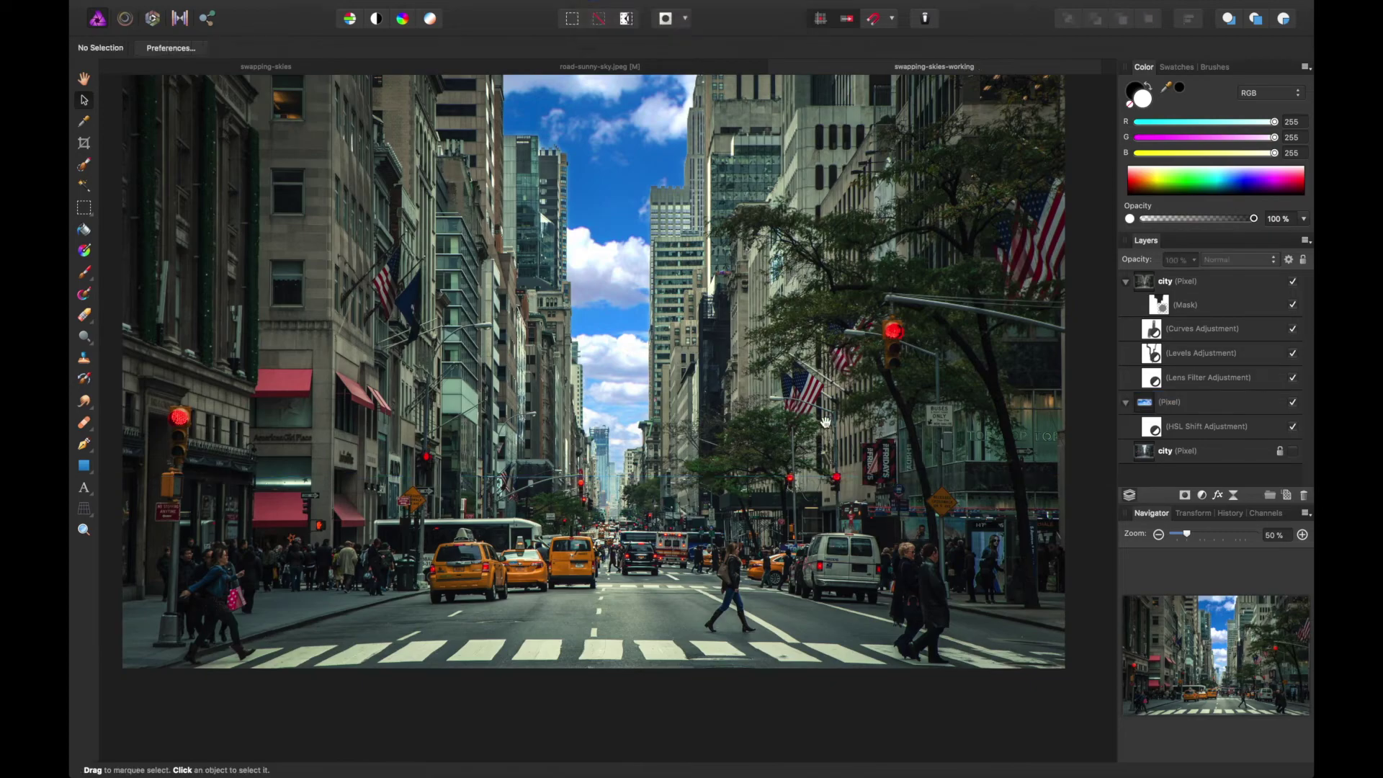
drag(825, 421, 816, 449)
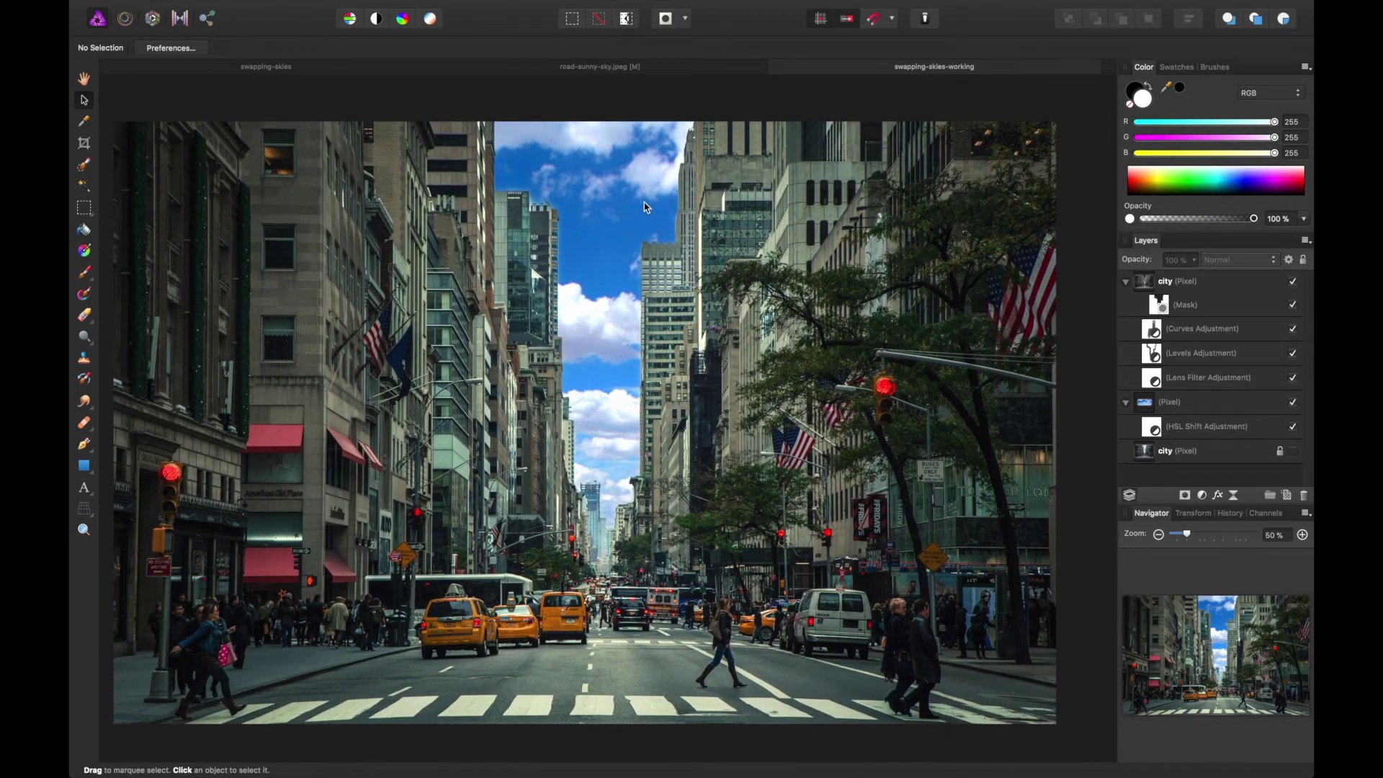